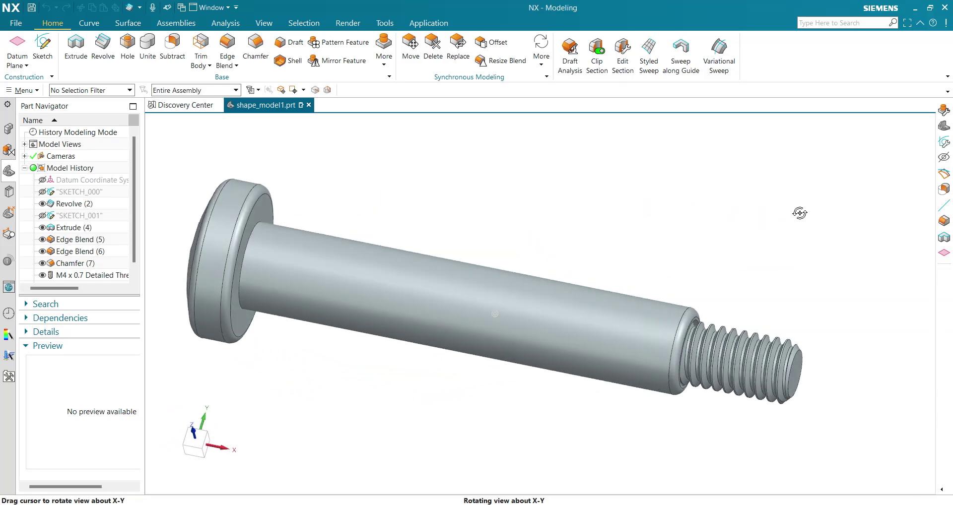
# Step: Zoom and orbit the finished screw to inspect the Phillips head recess
pyautogui.scroll(-1, 585, 181)
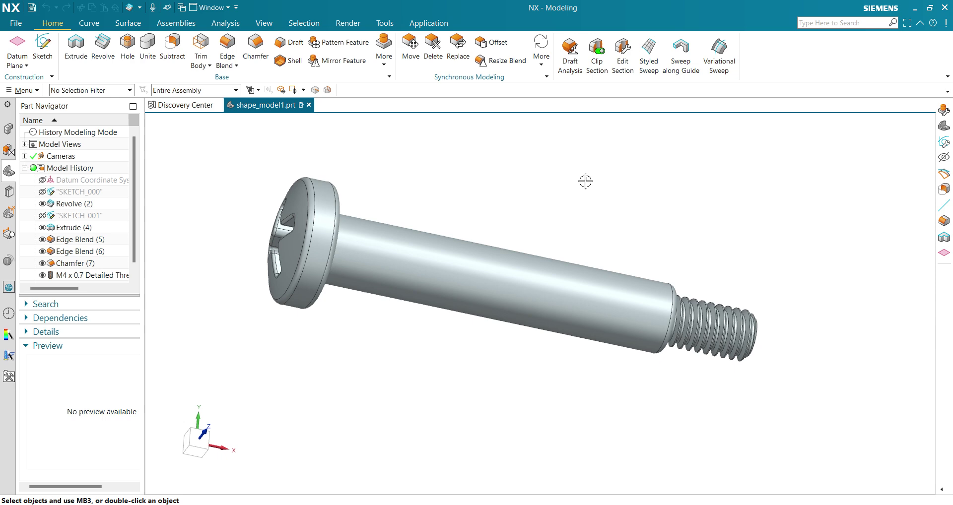
pyautogui.moveTo(486, 200); pyautogui.dragTo(468, 208, button='middle')
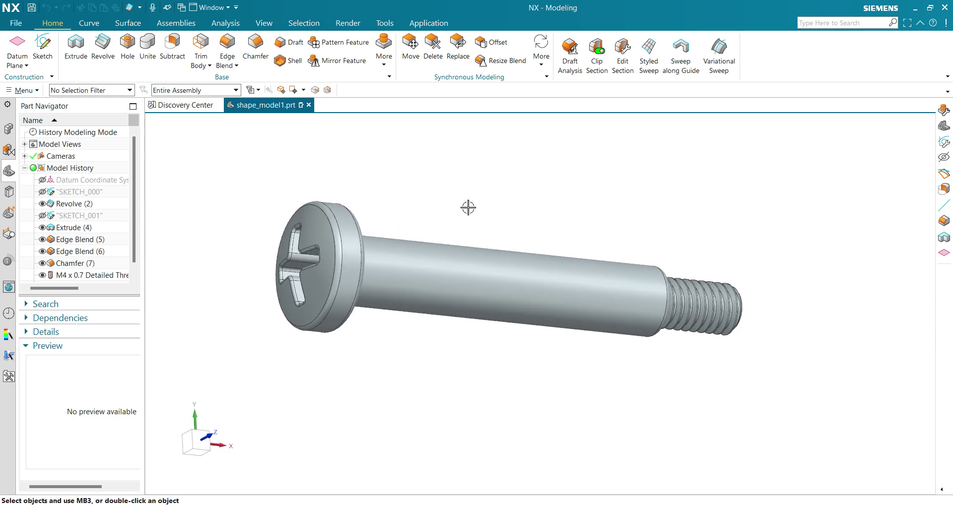
# Step: Create a new millimetre Model-template part named model1.prt
pyautogui.click(16, 23)
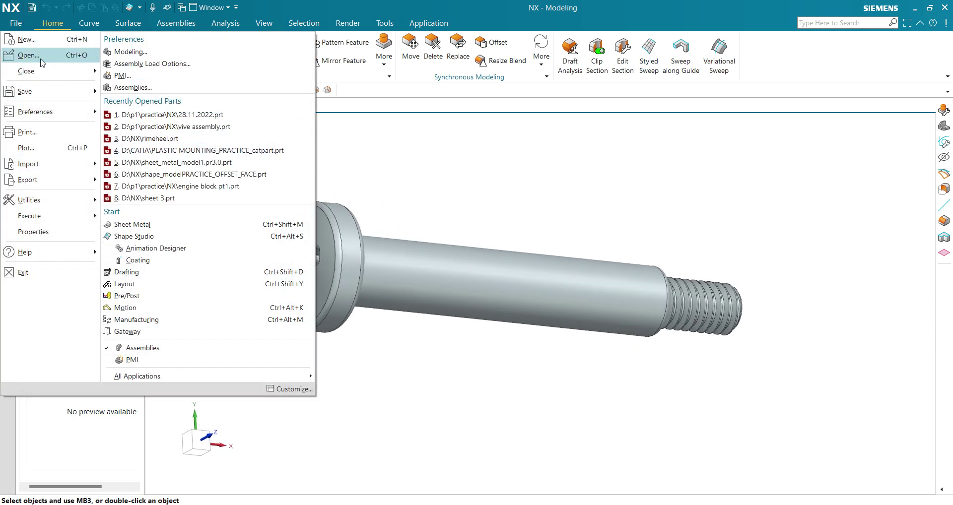
pyautogui.click(20, 41)
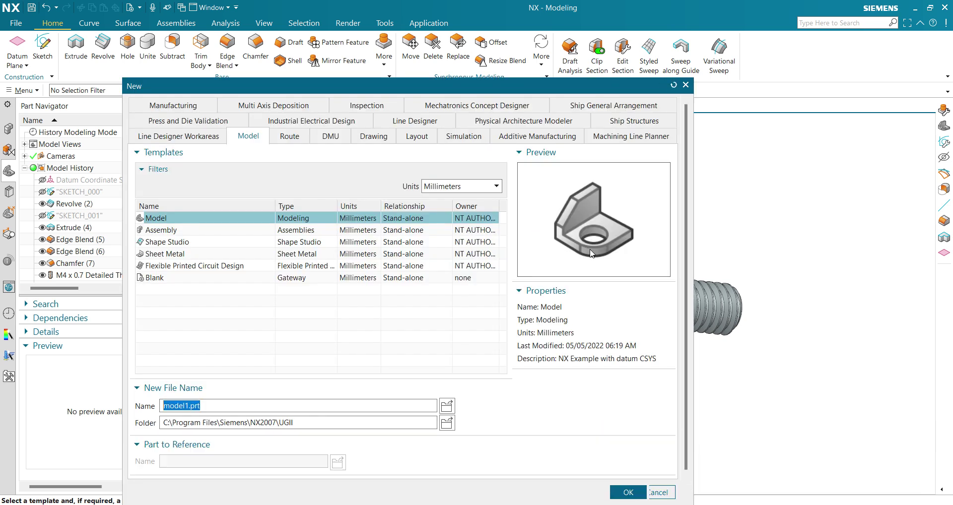
pyautogui.click(629, 491)
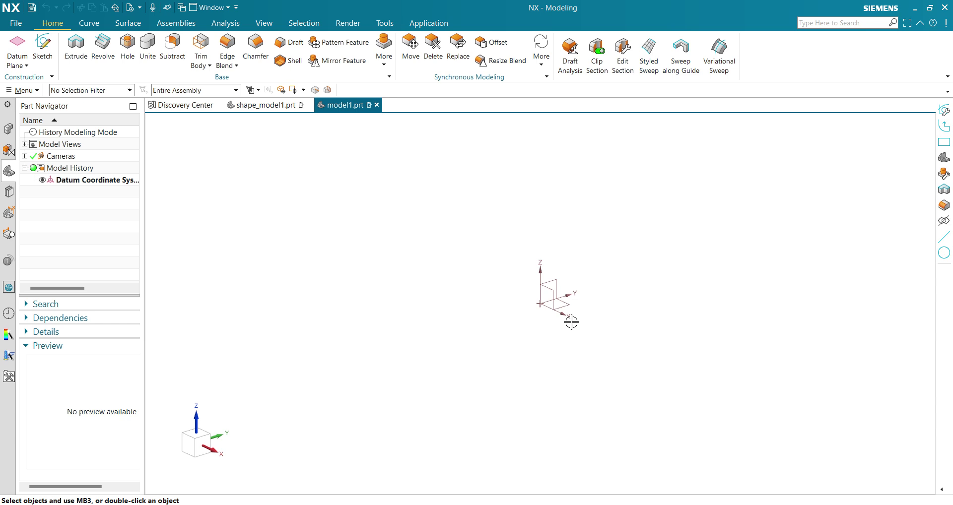
pyautogui.moveTo(527, 323); pyautogui.dragTo(497, 365, button='middle')
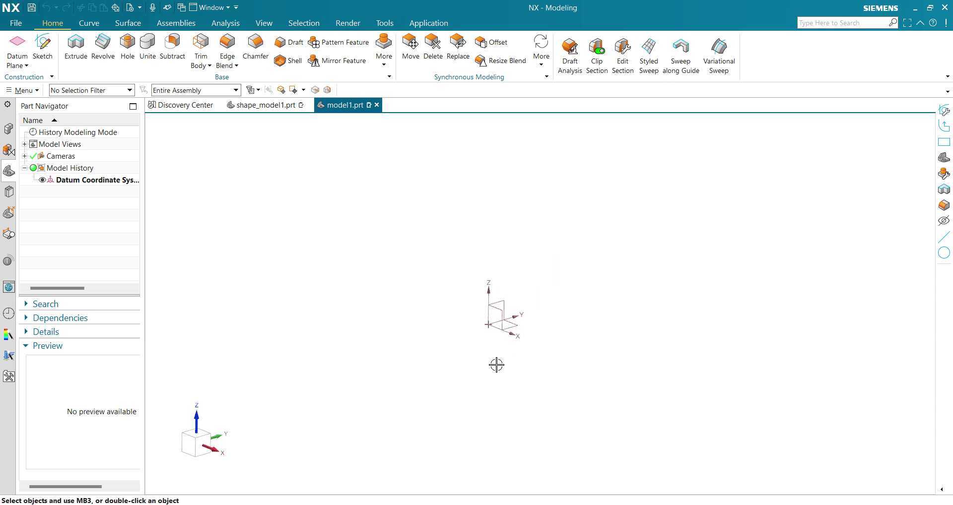
# Step: Start a new sketch on the Front datum plane
pyautogui.click(55, 46)
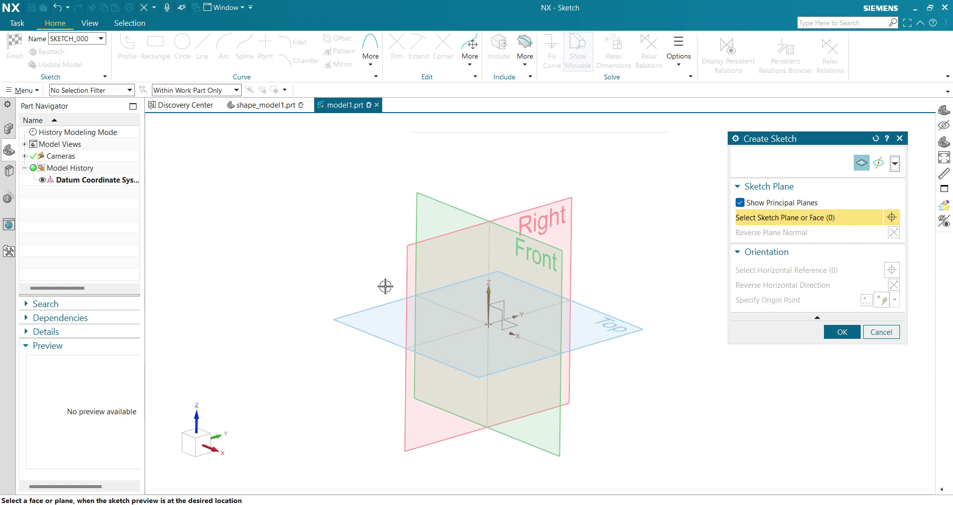
pyautogui.click(453, 204)
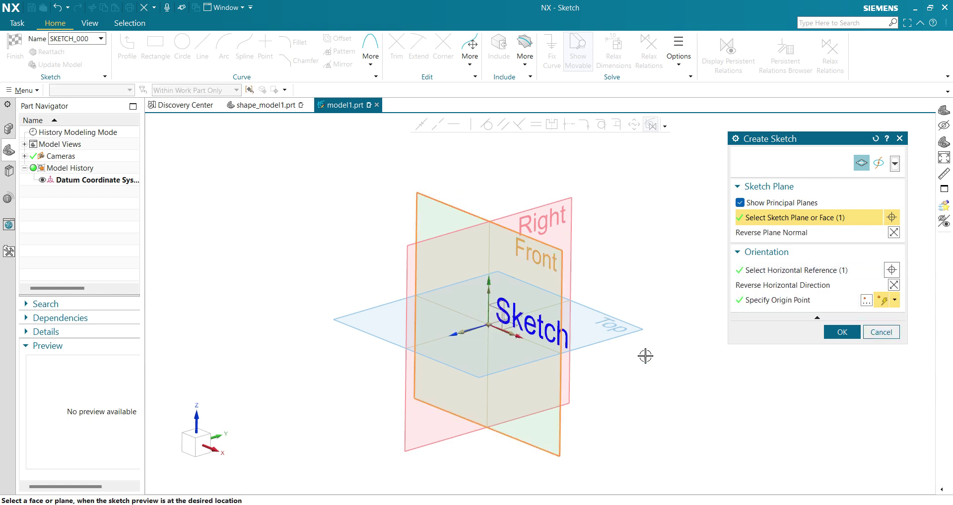
pyautogui.click(842, 338)
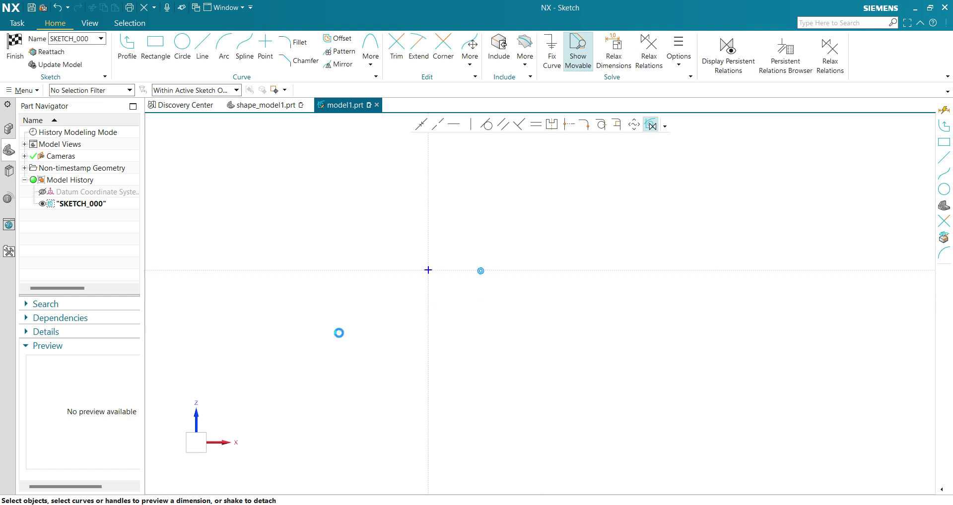
# Step: Draw a connected-line staircase from the sketch origin, stepping down three times toward the vertical axis
pyautogui.click(127, 48)
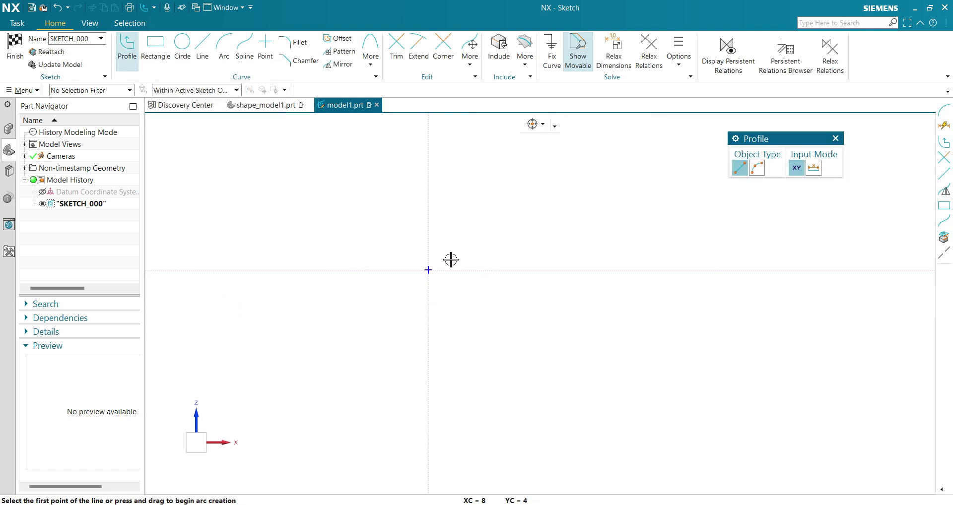
pyautogui.click(428, 270)
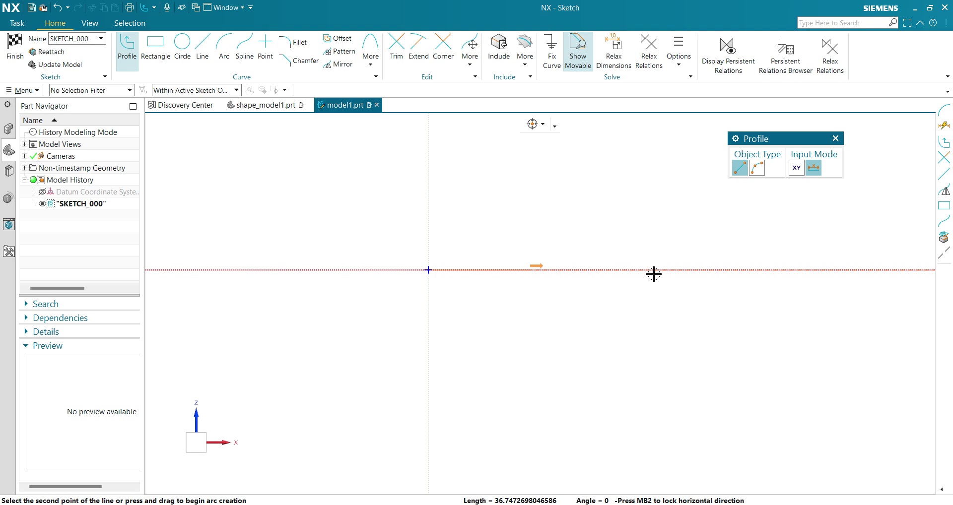
pyautogui.click(665, 270)
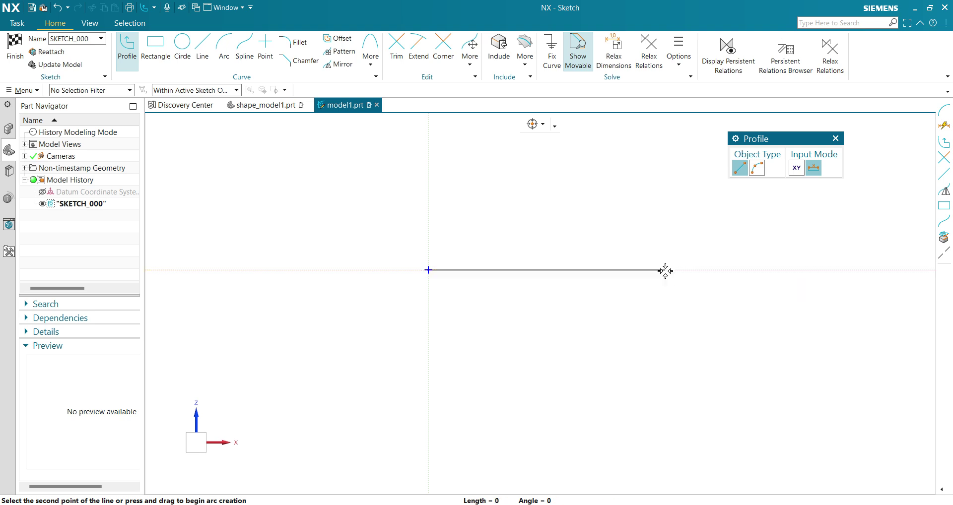
pyautogui.click(665, 297)
pyautogui.click(619, 296)
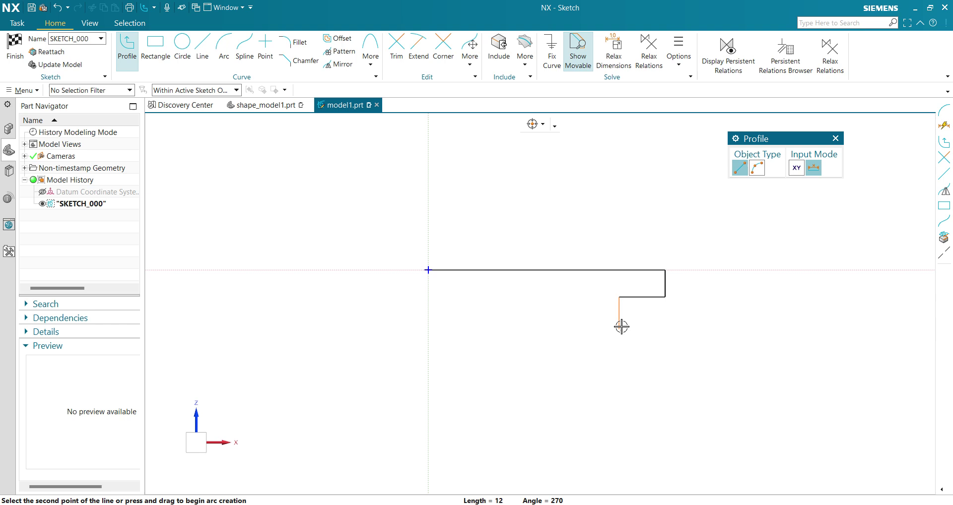
pyautogui.click(619, 321)
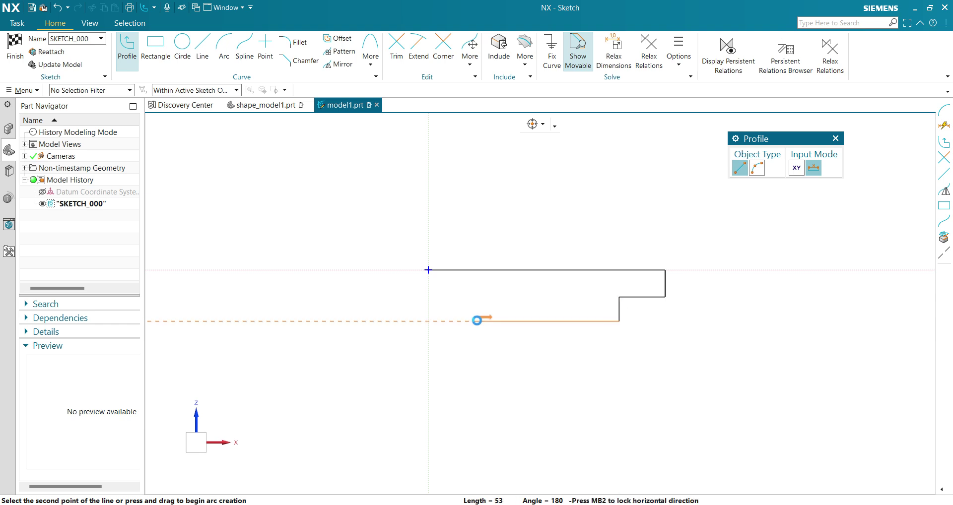
pyautogui.click(475, 321)
pyautogui.click(472, 356)
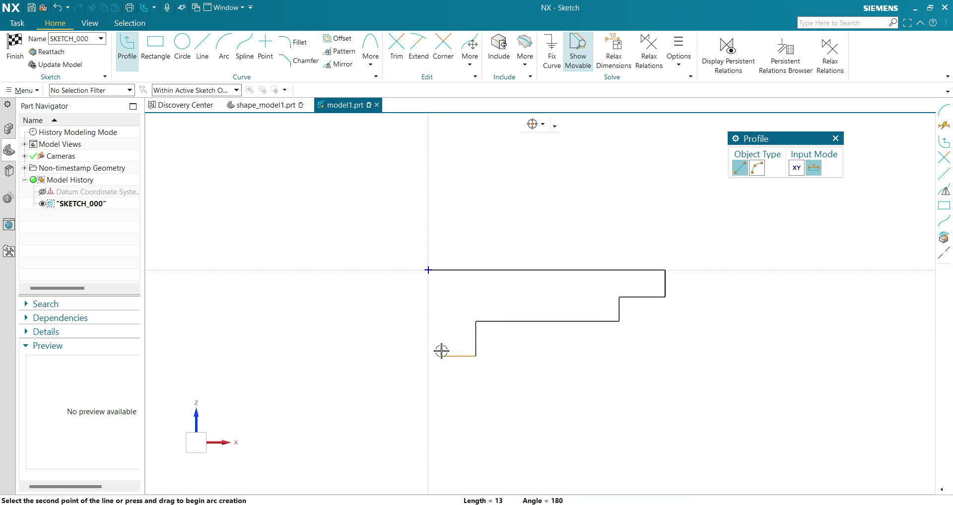
pyautogui.click(442, 353)
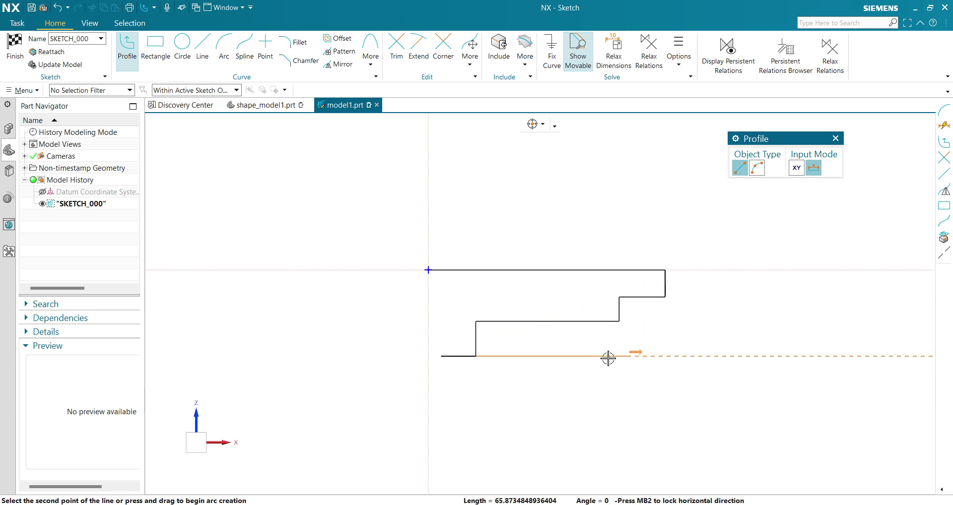
pyautogui.press('Escape')
pyautogui.click(224, 48)
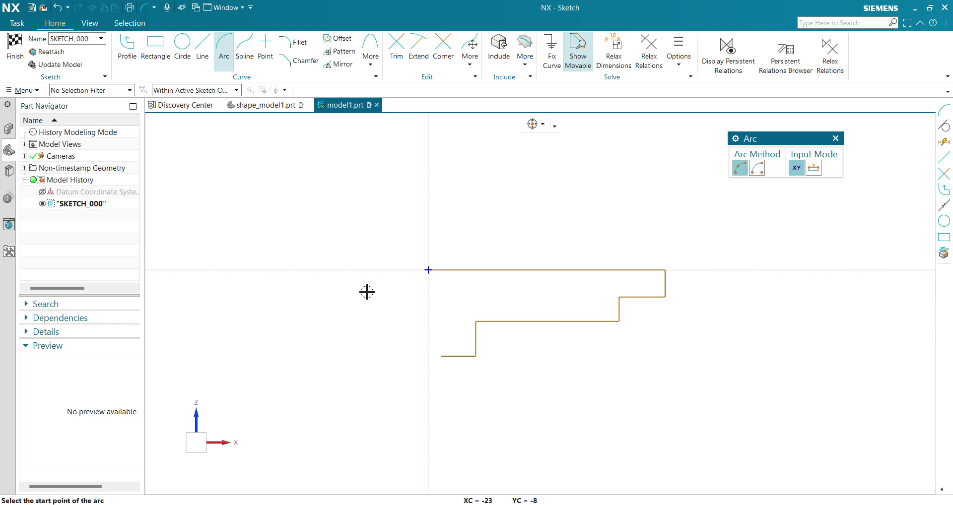
# Step: Add an arc from the bottom line's left end to the sketch origin, closing the outline
pyautogui.click(439, 355)
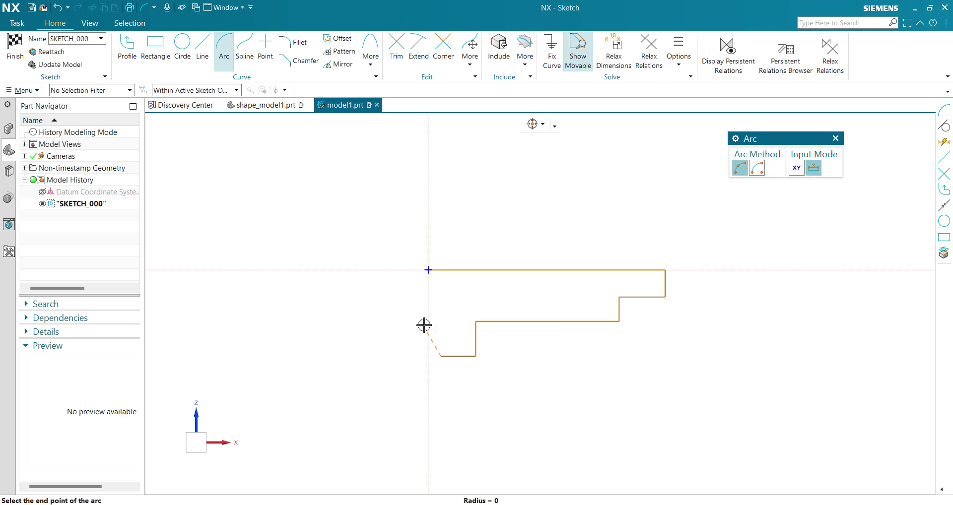
pyautogui.click(428, 271)
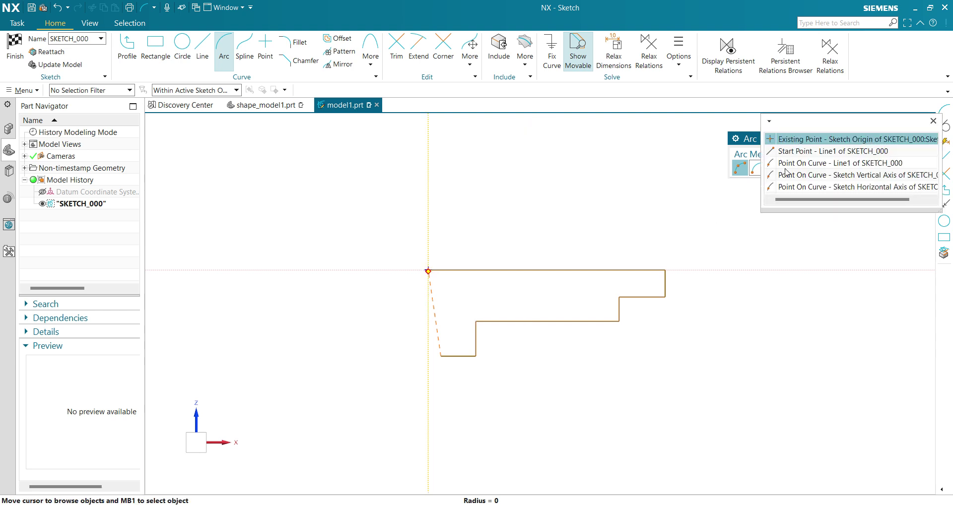
pyautogui.click(814, 145)
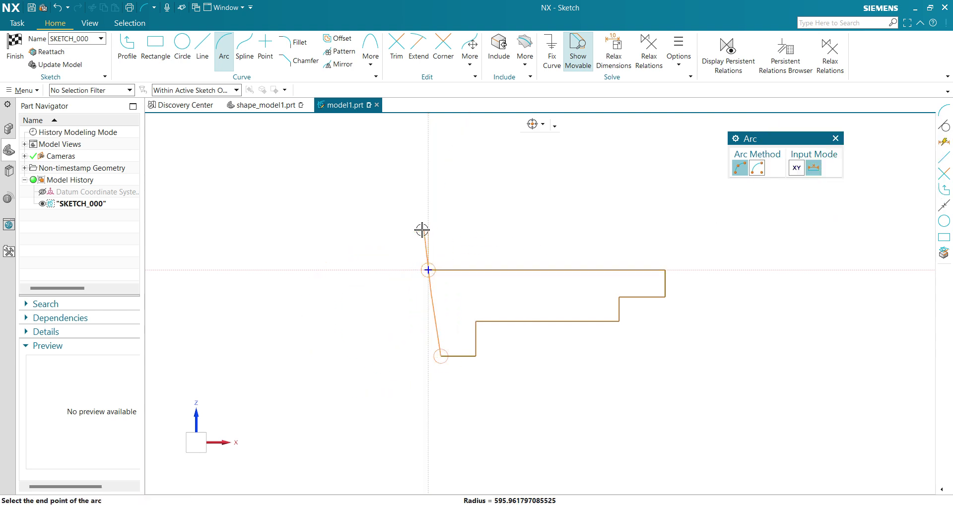
pyautogui.click(429, 270)
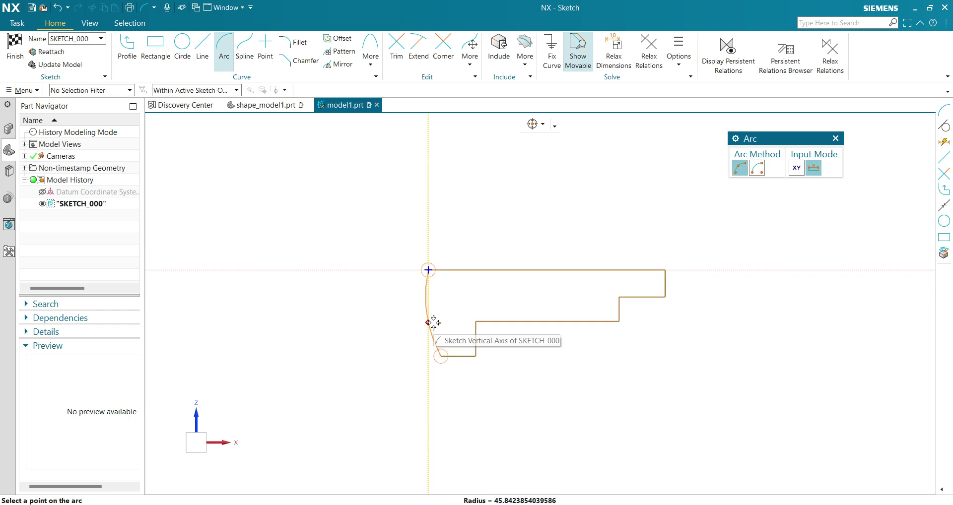
pyautogui.click(435, 324)
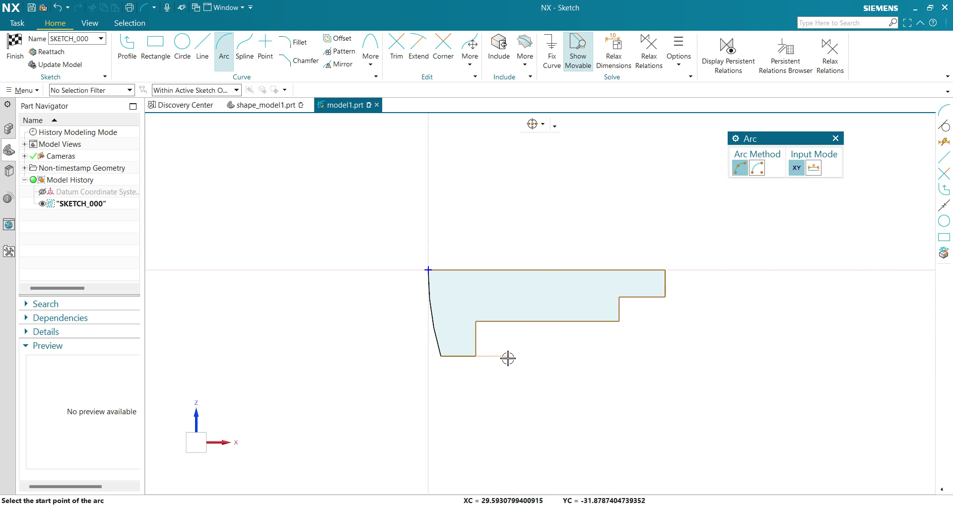
pyautogui.press('Escape')
pyautogui.scroll(3, 484, 366)
pyautogui.scroll(-1, 485, 366)
pyautogui.keyDown('shift'); pyautogui.moveTo(558, 373); pyautogui.dragTo(468, 375, button='middle'); pyautogui.keyUp('shift')
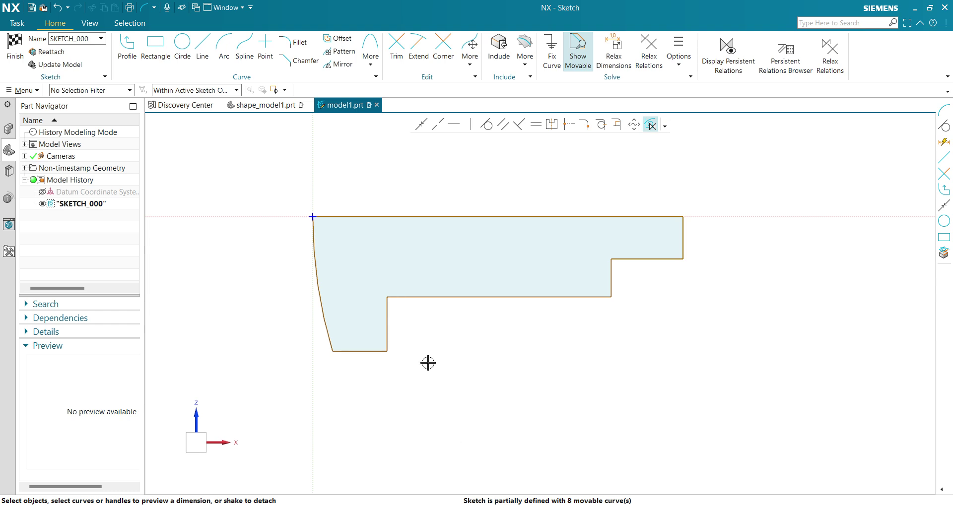
# Step: Dimension the distance from the inner step edge to the right edge as 35
pyautogui.click(387, 318)
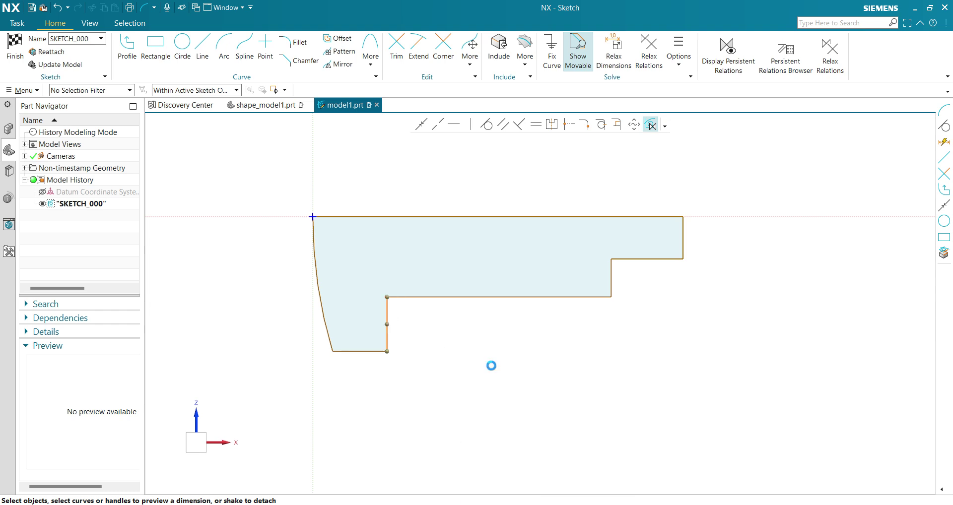
pyautogui.click(680, 243)
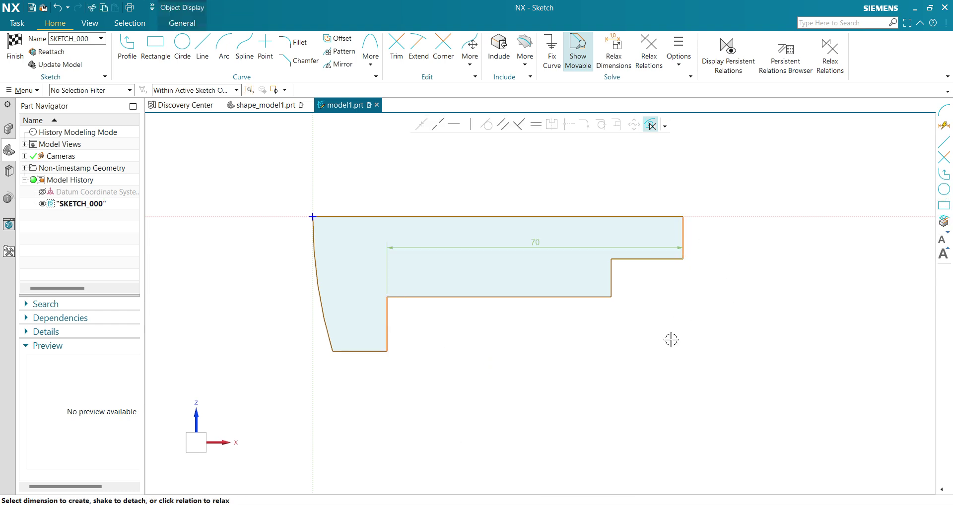
pyautogui.click(541, 245)
pyautogui.write('35')
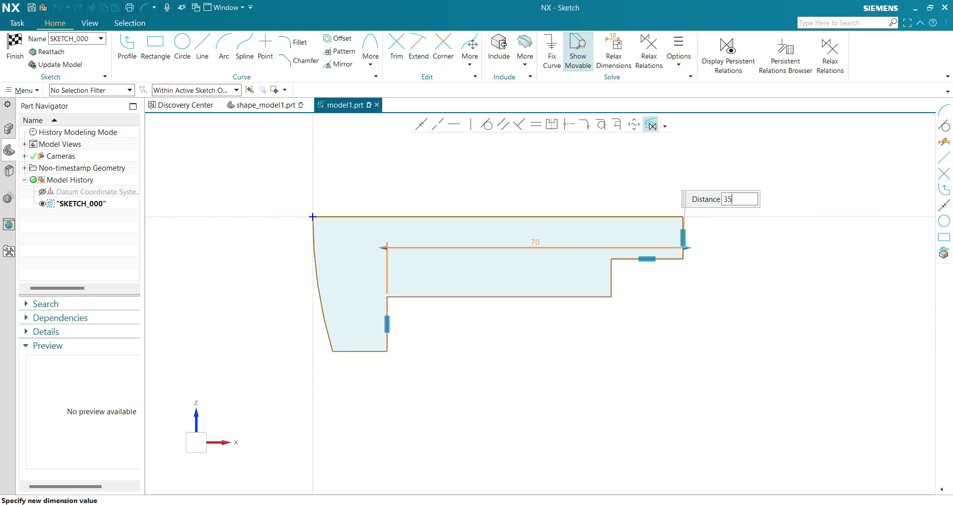
pyautogui.press('Return')
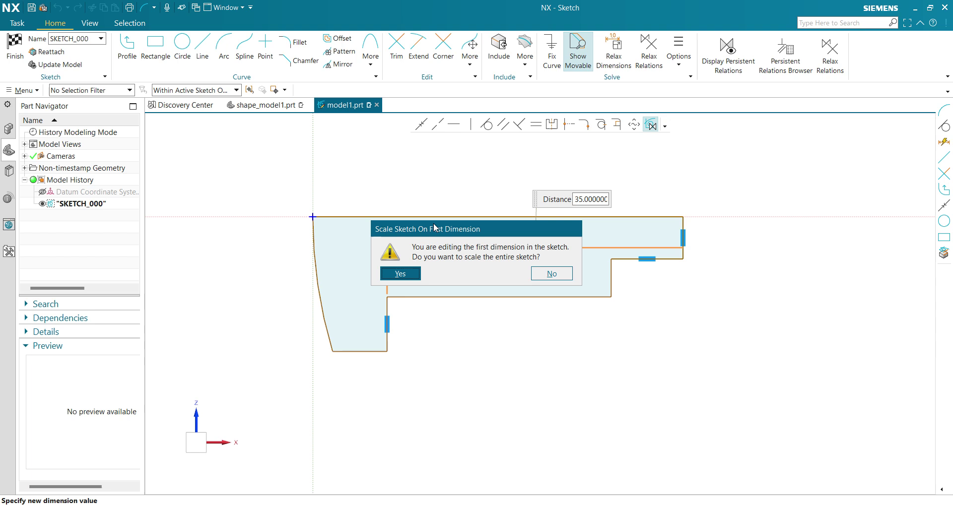
# Step: Scale the whole sketch to the 35 length and move that dimension below the profile
pyautogui.moveTo(439, 230); pyautogui.dragTo(390, 153)
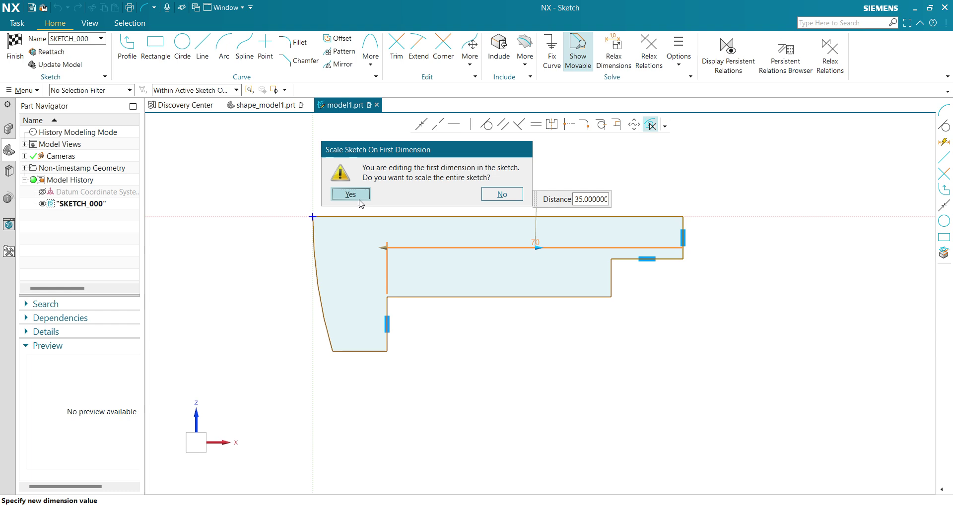
pyautogui.click(351, 194)
pyautogui.scroll(2, 381, 274)
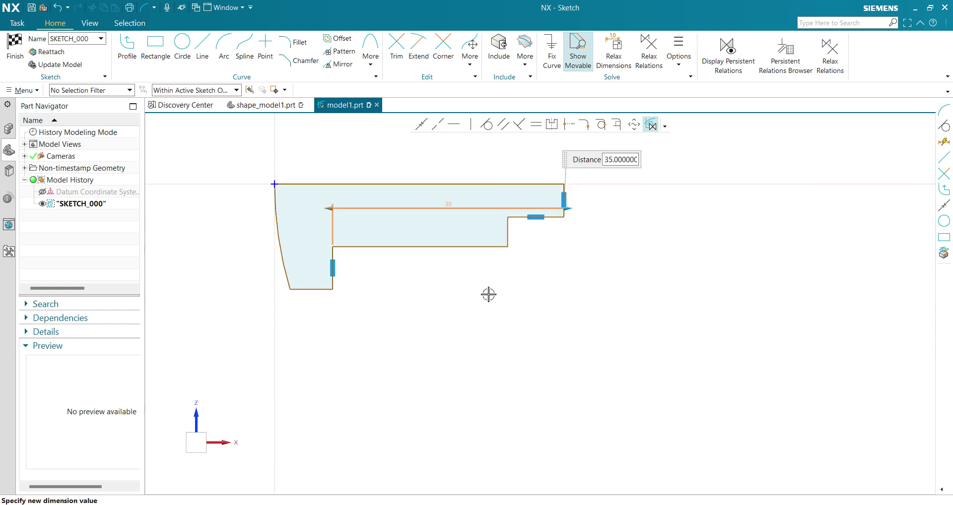
pyautogui.press('Return')
pyautogui.scroll(4, 475, 251)
pyautogui.scroll(-3, 460, 296)
pyautogui.scroll(2, 360, 313)
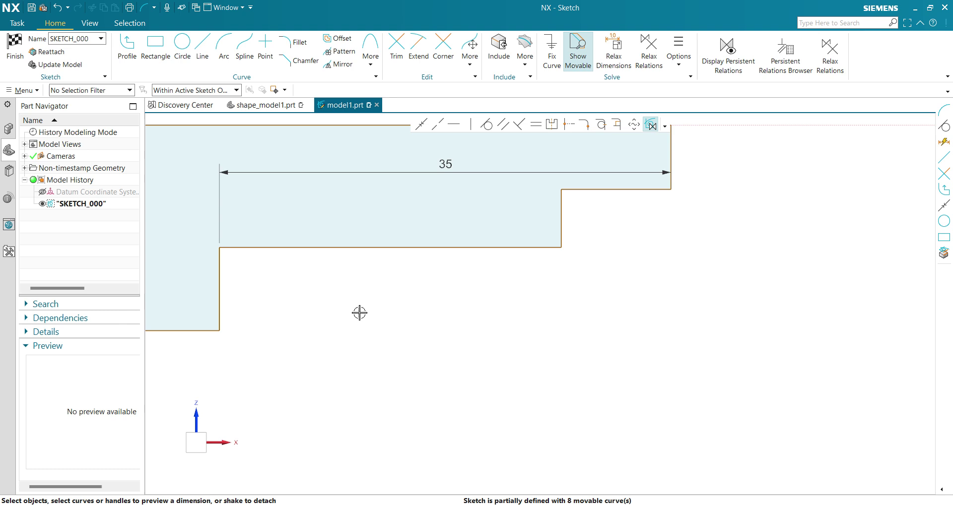
pyautogui.scroll(1, 411, 315)
pyautogui.scroll(-1, 428, 313)
pyautogui.moveTo(434, 342)
pyautogui.keyDown('shift'); pyautogui.mouseDown(button='middle')
pyautogui.moveTo(564, 362)
pyautogui.moveTo(530, 362)
pyautogui.mouseUp(button='middle'); pyautogui.keyUp('shift')
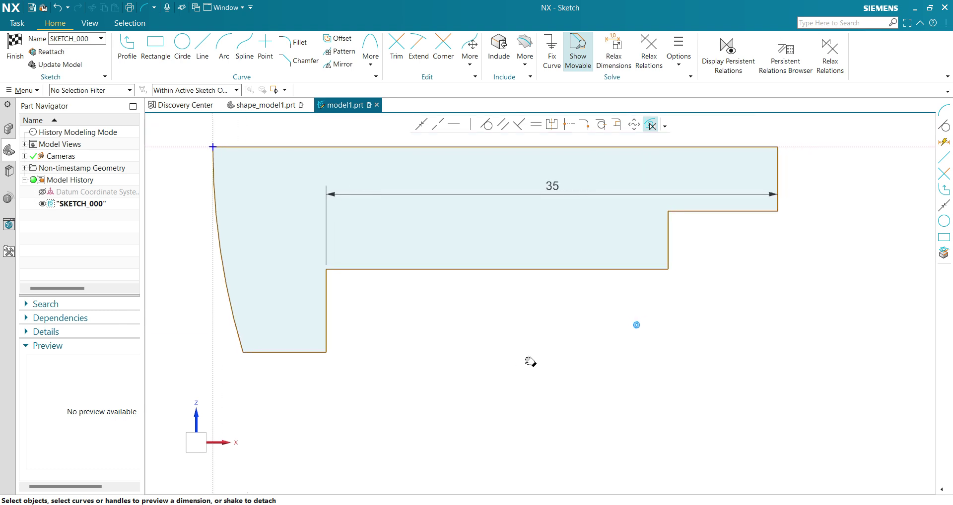
pyautogui.moveTo(560, 185); pyautogui.dragTo(582, 317)
pyautogui.scroll(-1, 583, 311)
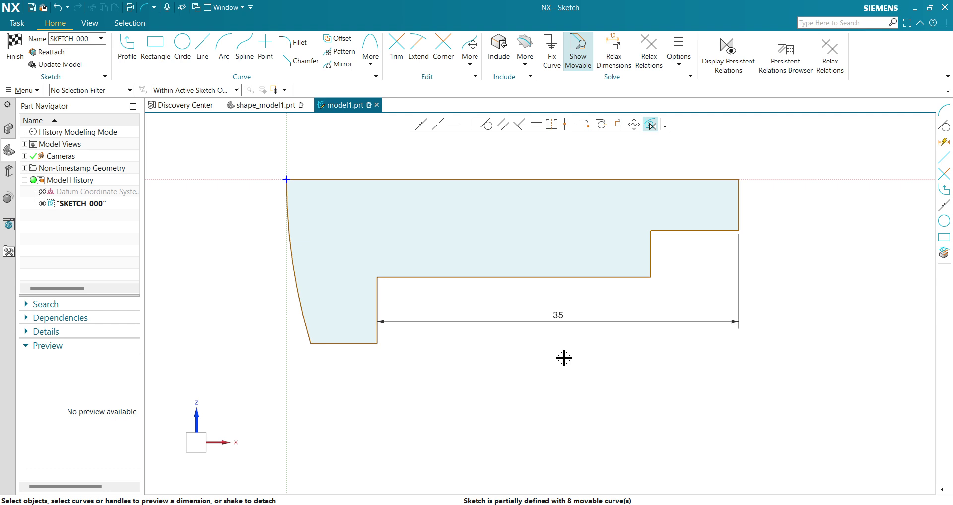
# Step: Dimension the lower step line as 28 and the tip's bottom width as 2.8
pyautogui.click(446, 376)
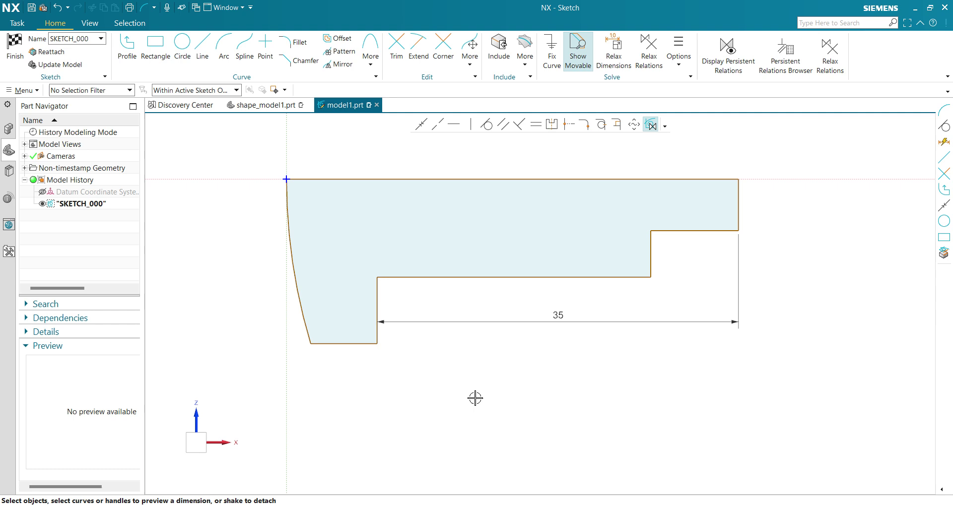
pyautogui.click(470, 277)
pyautogui.click(515, 302)
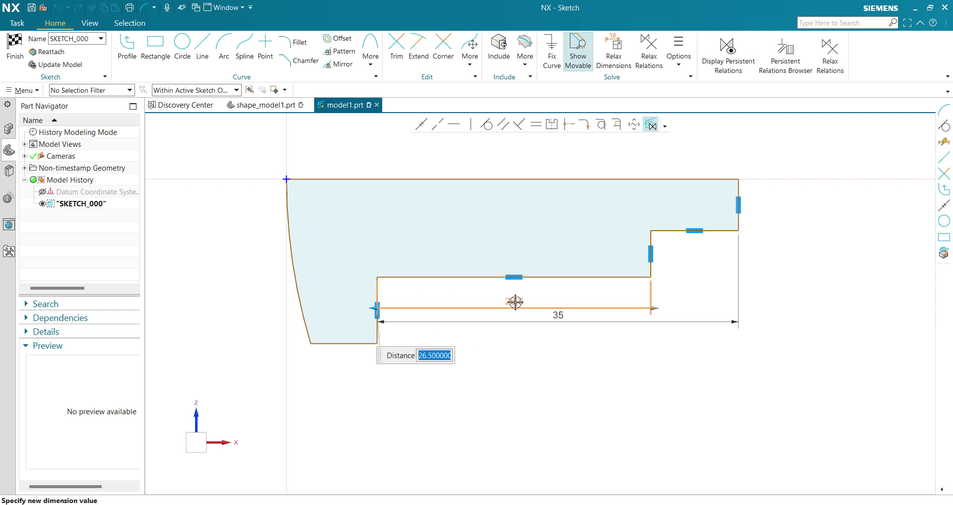
pyautogui.write('28')
pyautogui.press('Return')
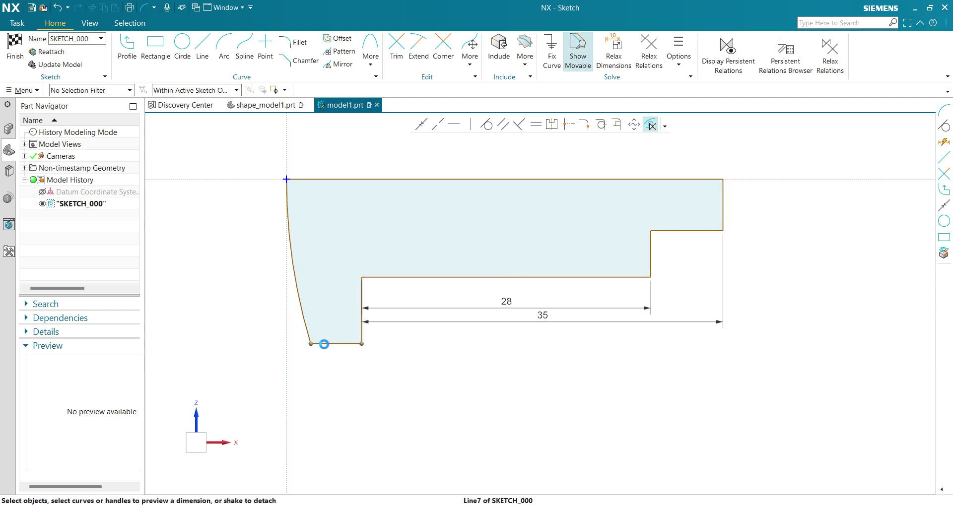
pyautogui.click(323, 344)
pyautogui.click(335, 366)
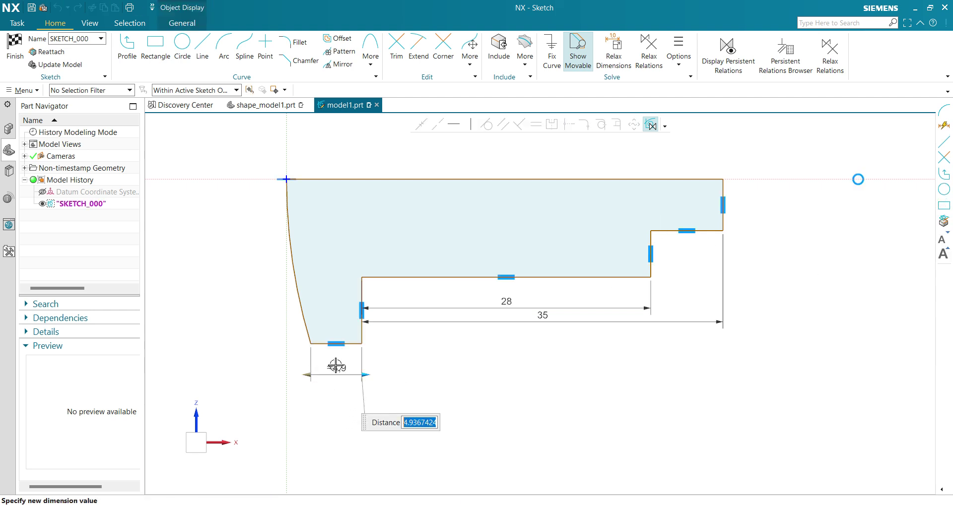
pyautogui.write('2,')
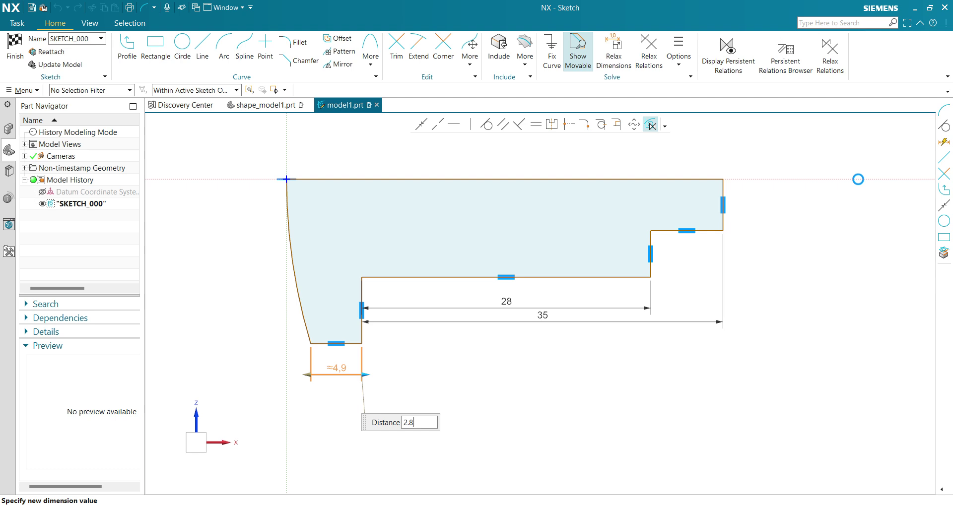
pyautogui.press('Return')
pyautogui.click(456, 379)
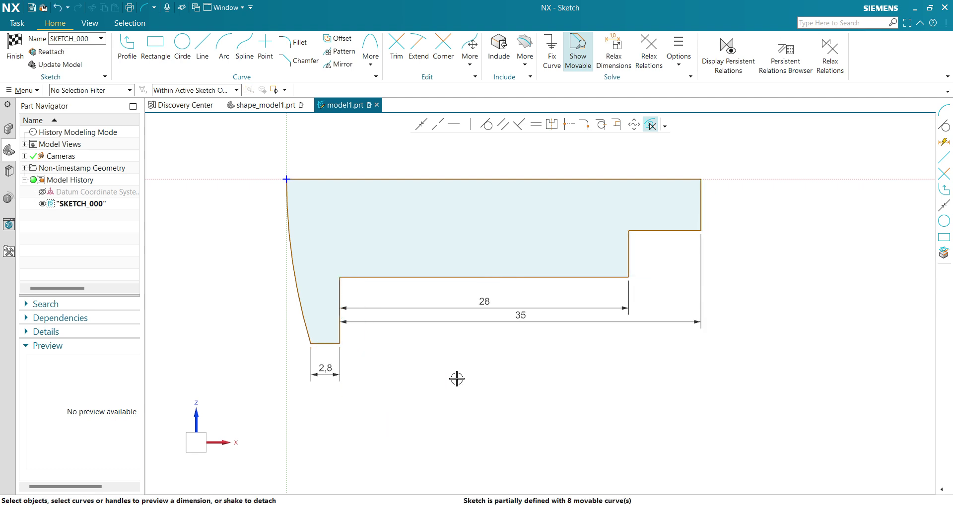
# Step: Dimension the inner vertical edge 3.8 from the sketch's vertical axis
pyautogui.click(286, 153)
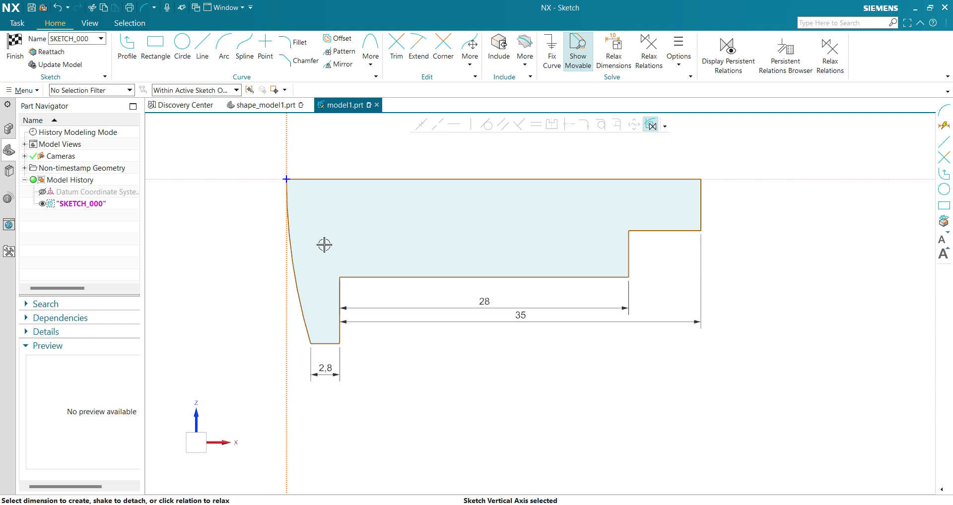
pyautogui.click(338, 297)
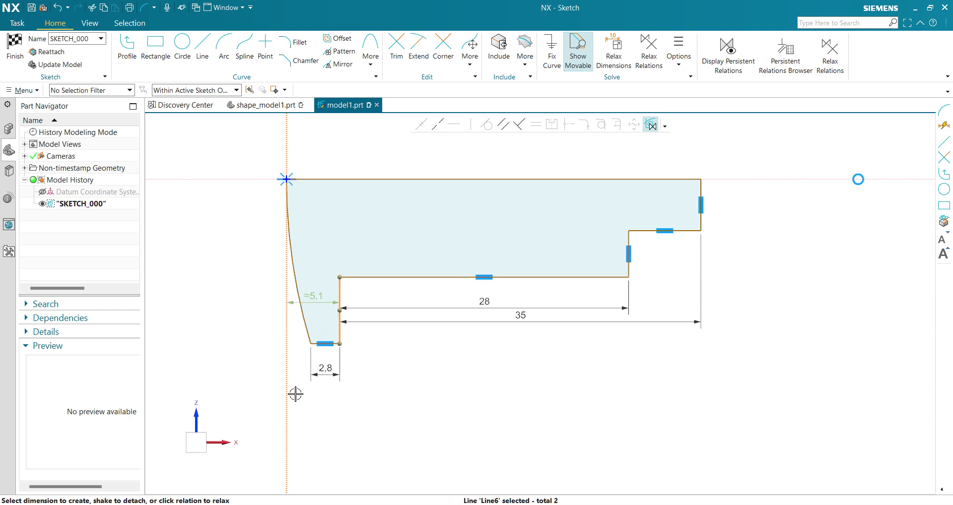
pyautogui.click(317, 294)
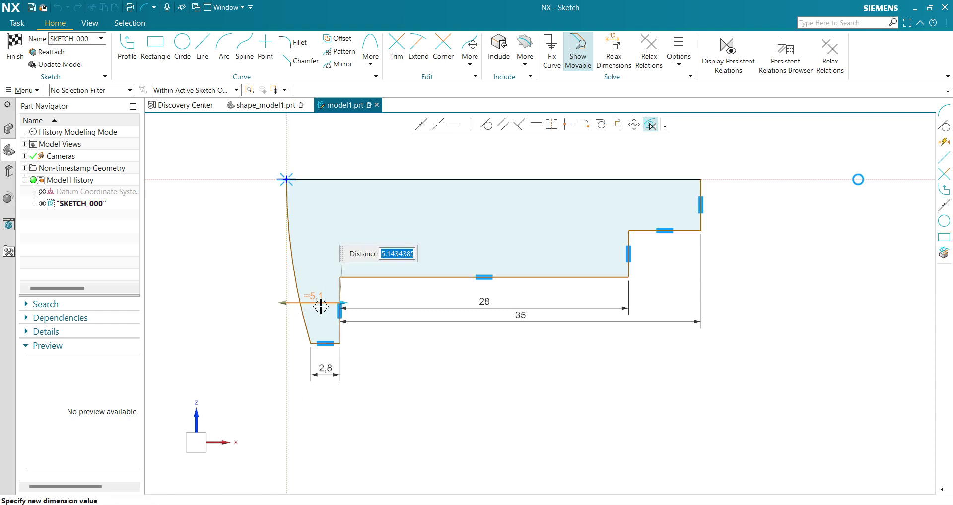
pyautogui.write('3.')
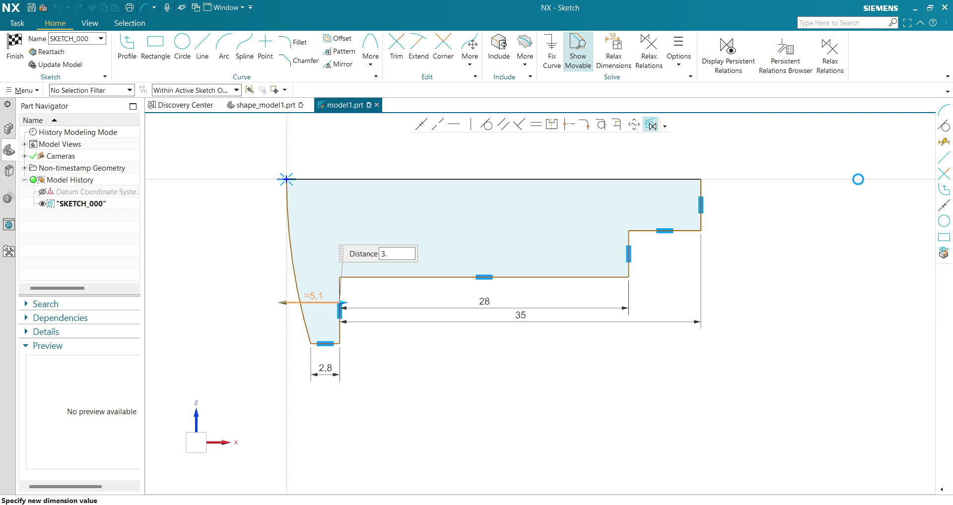
pyautogui.write('800000C')
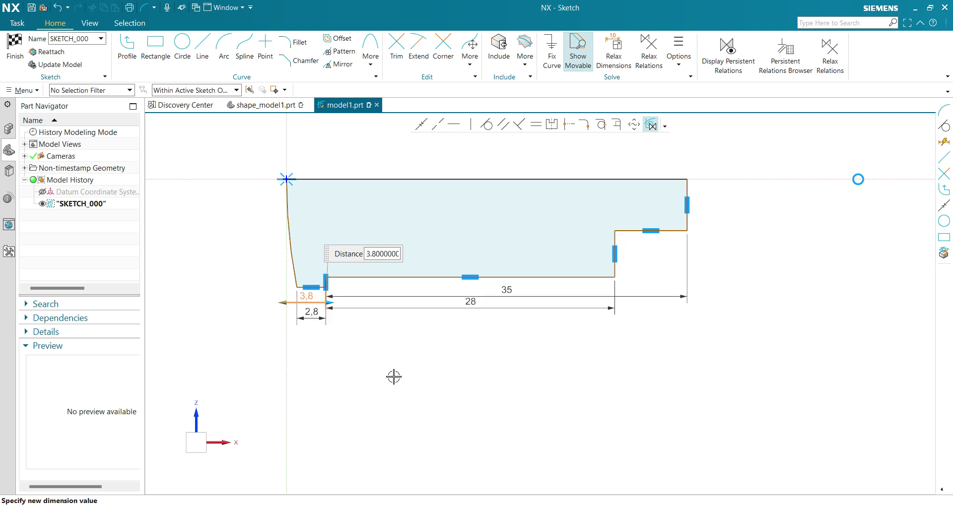
pyautogui.press('Return')
pyautogui.scroll(1, 413, 333)
pyautogui.moveTo(413, 333)
pyautogui.keyDown('shift'); pyautogui.mouseDown(button='middle')
pyautogui.moveTo(451, 447)
pyautogui.moveTo(483, 410)
pyautogui.mouseUp(button='middle'); pyautogui.keyUp('shift')
pyautogui.scroll(-1, 483, 410)
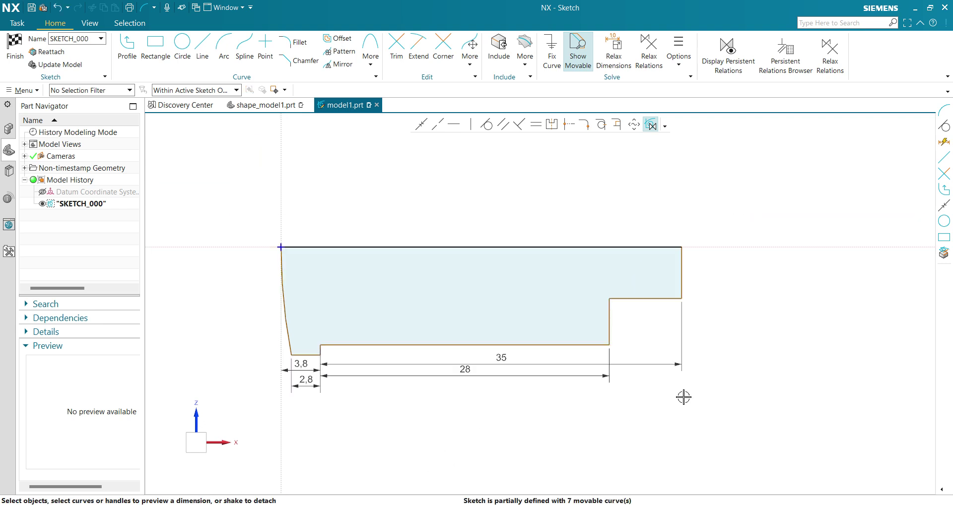
# Step: Dimension the right end height as 4/2 and the shank height as 5.5/2
pyautogui.click(682, 274)
pyautogui.click(708, 274)
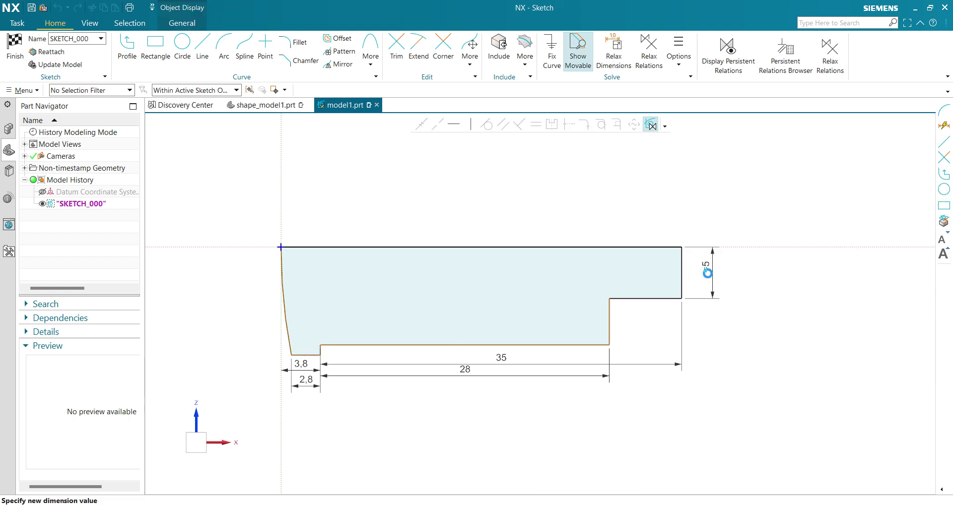
pyautogui.write('4')
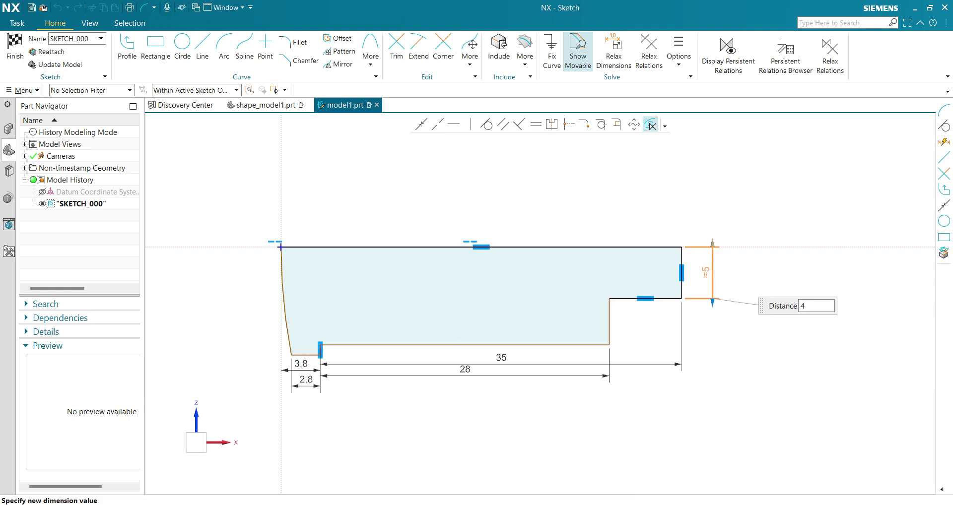
pyautogui.write('/2')
pyautogui.press('Return')
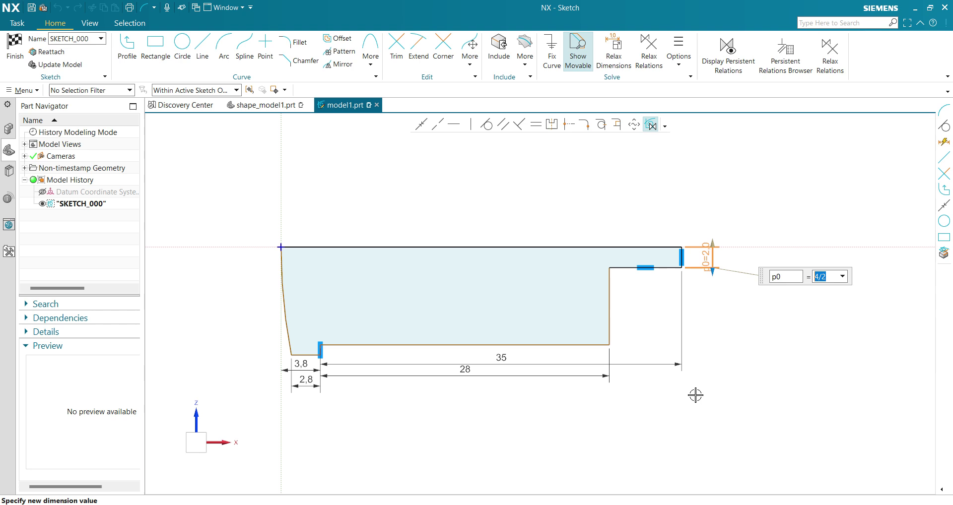
pyautogui.click(564, 344)
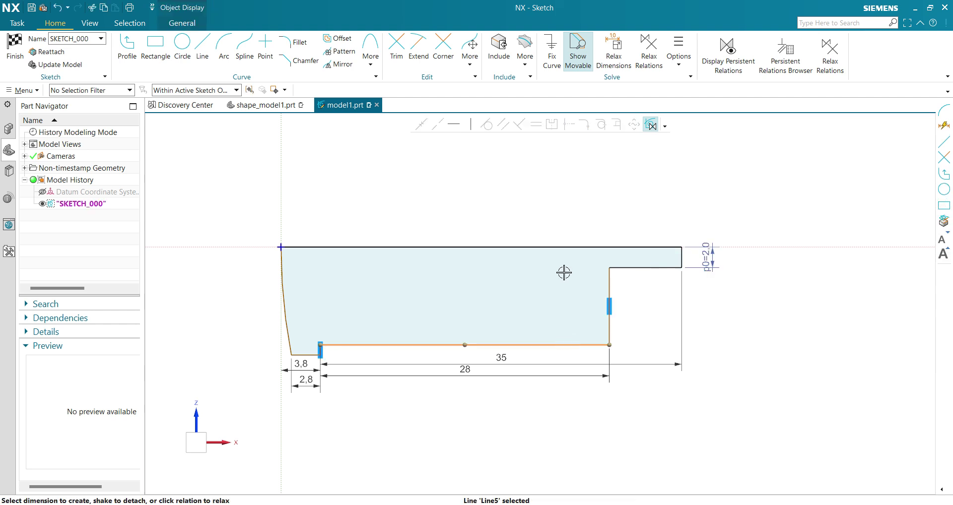
pyautogui.click(559, 246)
pyautogui.click(572, 301)
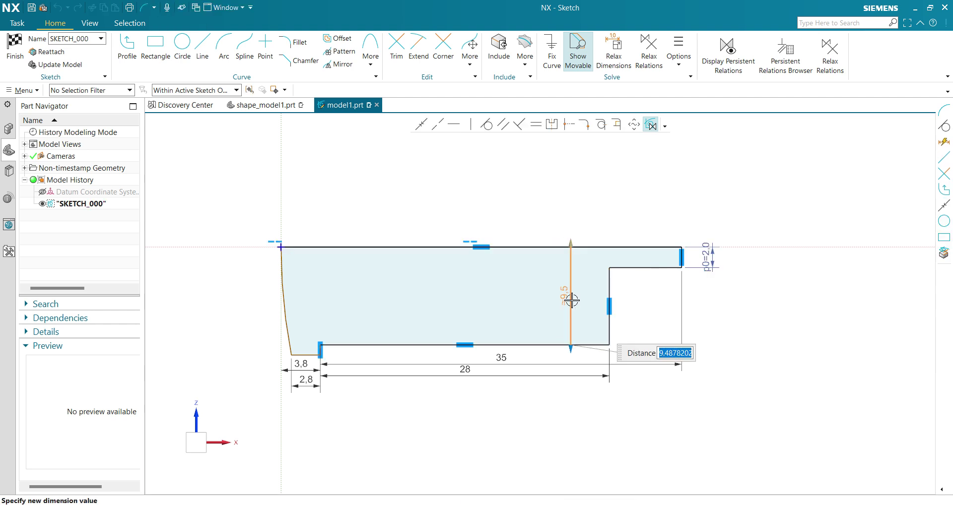
pyautogui.write('55')
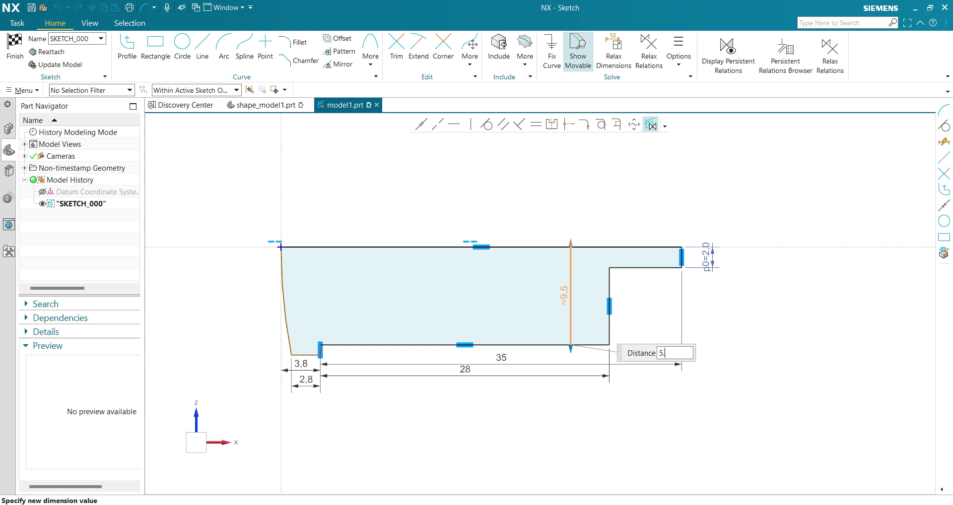
pyautogui.press('Return')
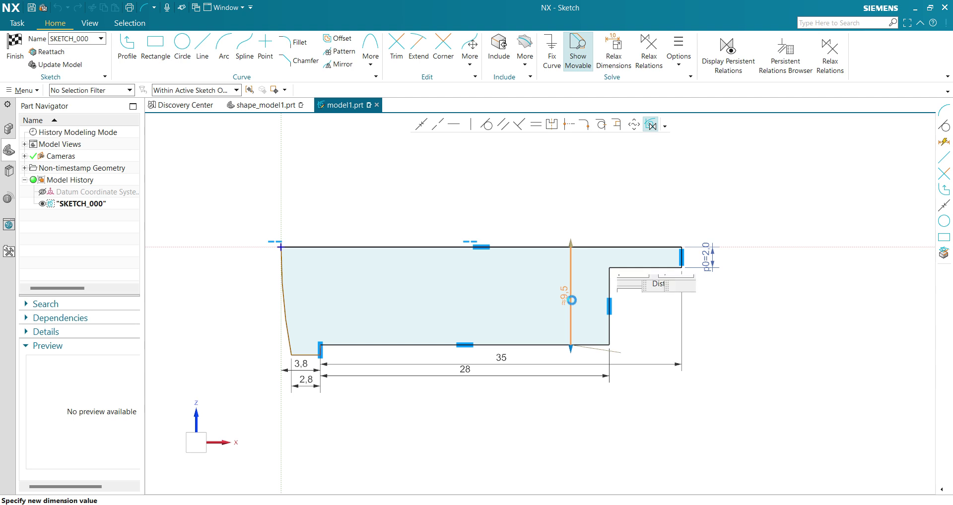
# Step: Dimension the head height as 10/2, fully defining the sketch
pyautogui.scroll(2, 368, 374)
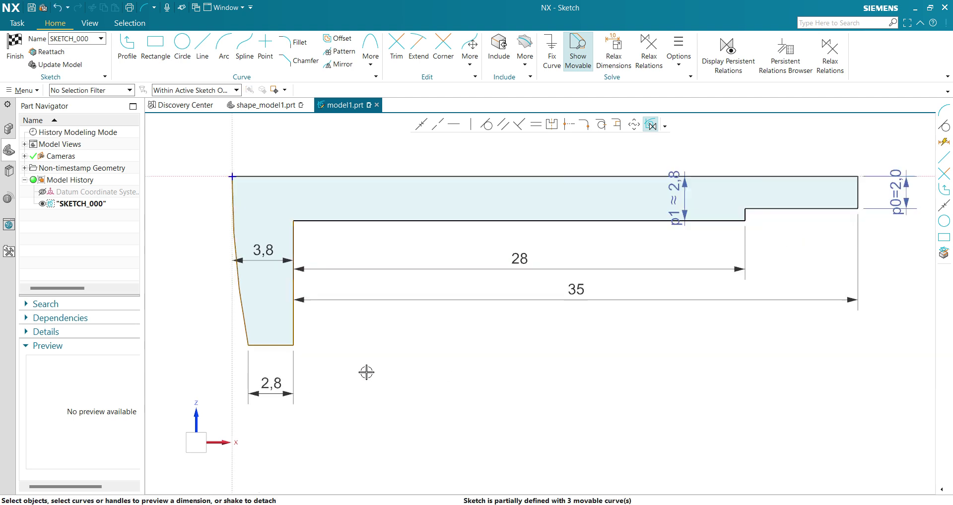
pyautogui.scroll(-1, 353, 370)
pyautogui.scroll(1, 377, 371)
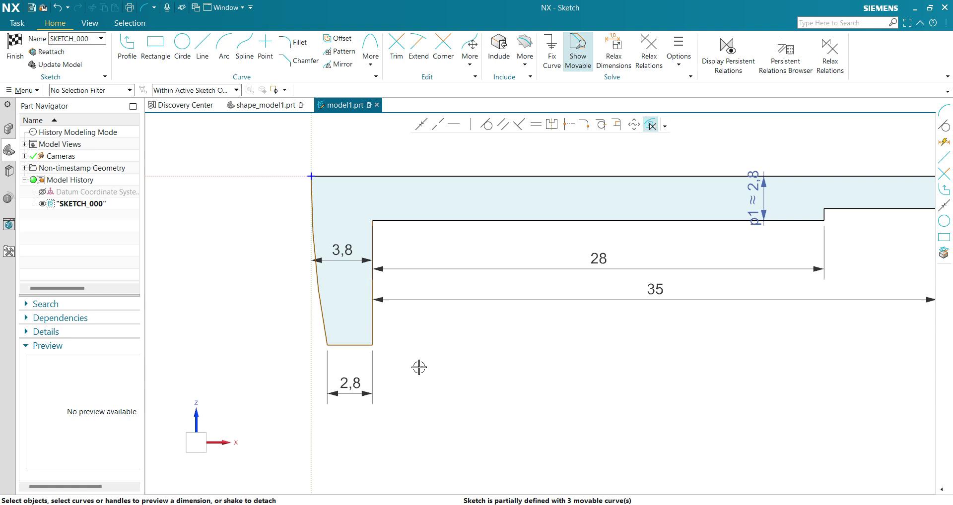
pyautogui.keyDown('shift'); pyautogui.moveTo(419, 368); pyautogui.dragTo(394, 405, button='middle'); pyautogui.keyUp('shift')
pyautogui.click(351, 388)
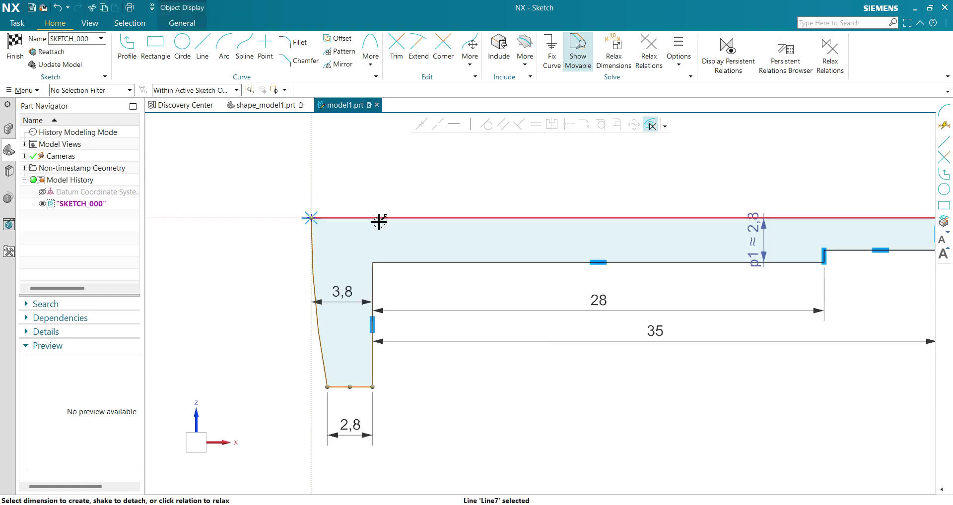
pyautogui.click(379, 219)
pyautogui.click(389, 293)
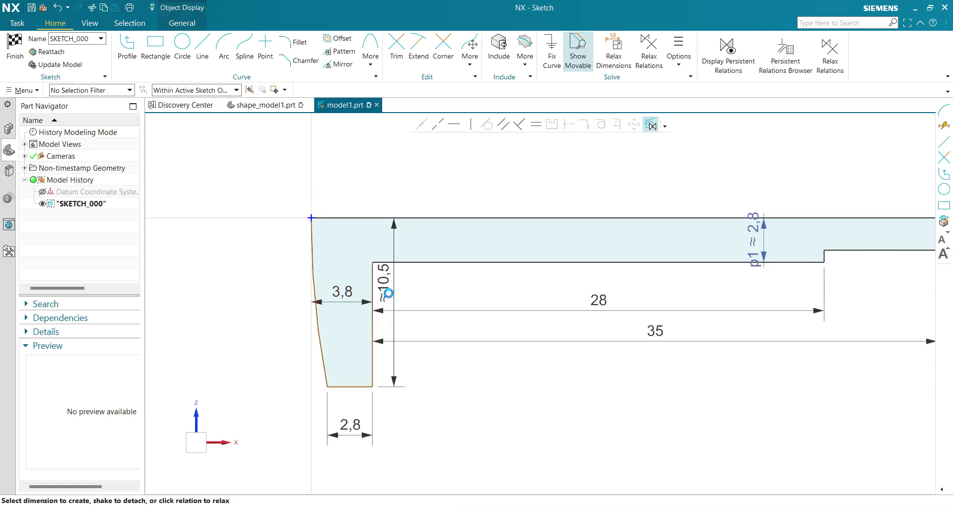
pyautogui.write('10')
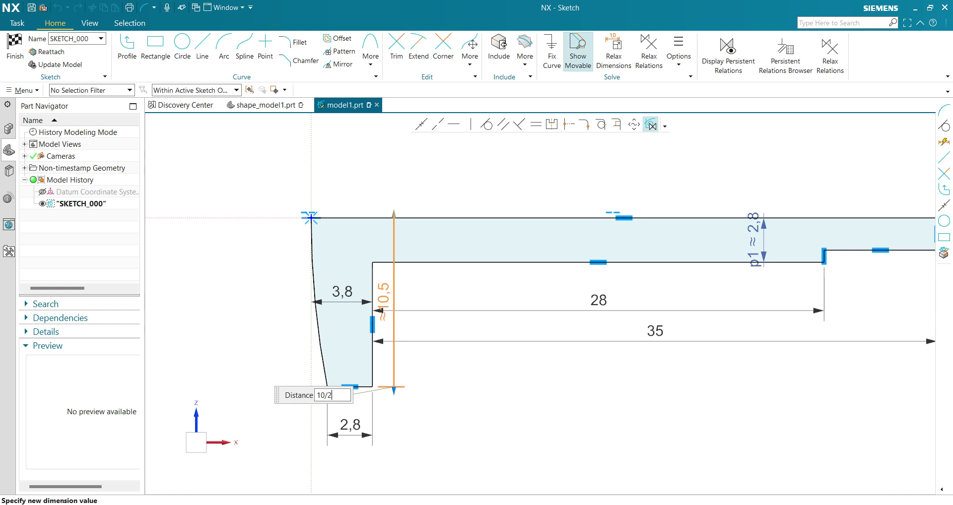
pyautogui.write('/2')
pyautogui.press('Return')
# Step: Change the curved head arc's radius dimension from R13 to R15
pyautogui.scroll(1, 268, 263)
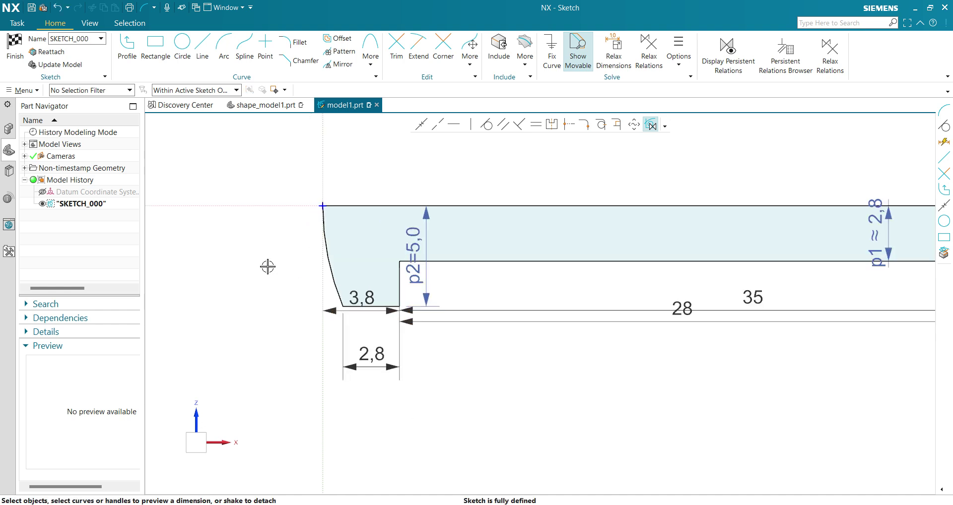
pyautogui.scroll(3, 304, 278)
pyautogui.scroll(-6, 530, 294)
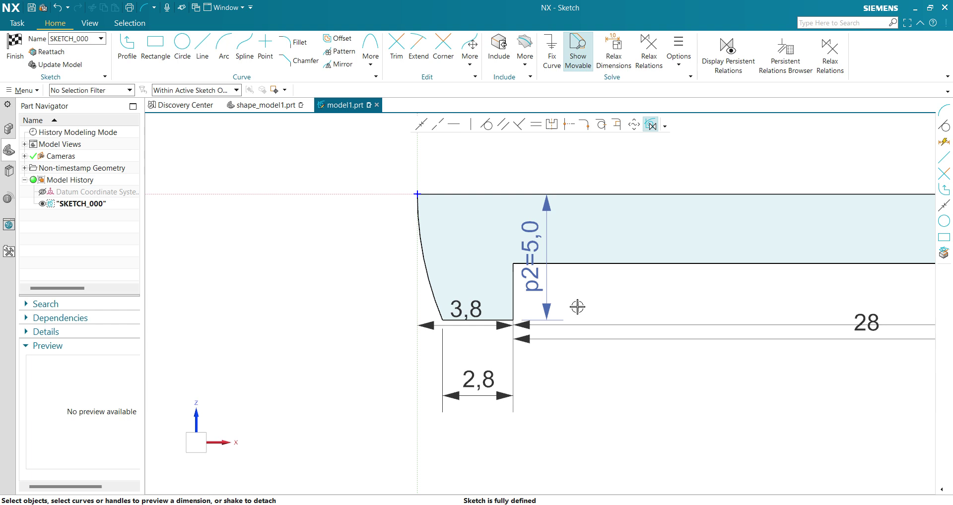
pyautogui.scroll(6, 600, 299)
pyautogui.keyDown('shift'); pyautogui.moveTo(481, 266); pyautogui.dragTo(532, 305, button='middle'); pyautogui.keyUp('shift')
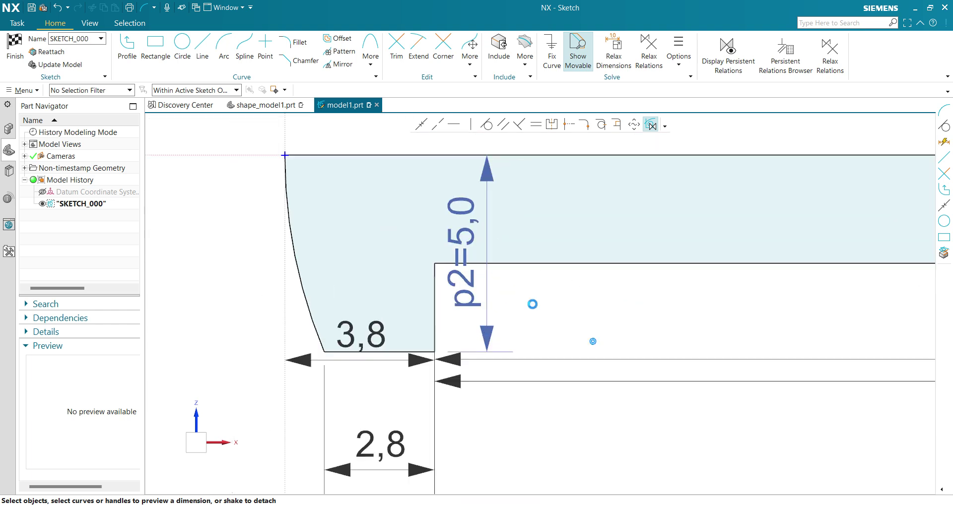
pyautogui.scroll(-4, 591, 330)
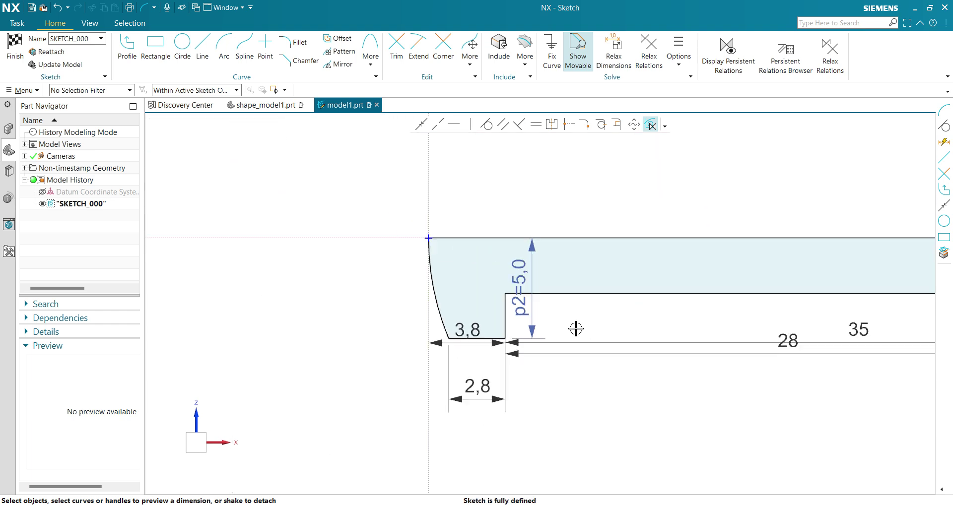
pyautogui.scroll(3, 596, 362)
pyautogui.scroll(-5, 472, 342)
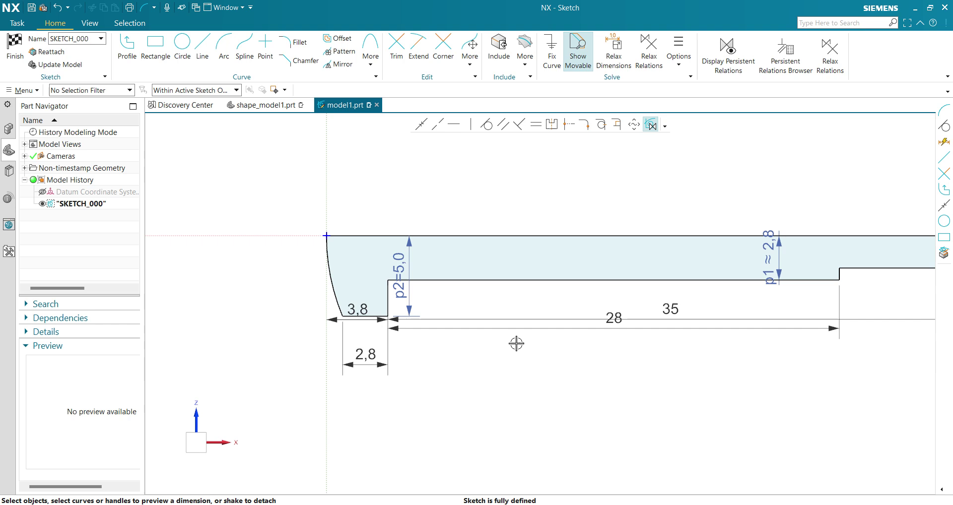
pyautogui.scroll(3, 592, 370)
pyautogui.scroll(-2, 592, 370)
pyautogui.scroll(1, 366, 363)
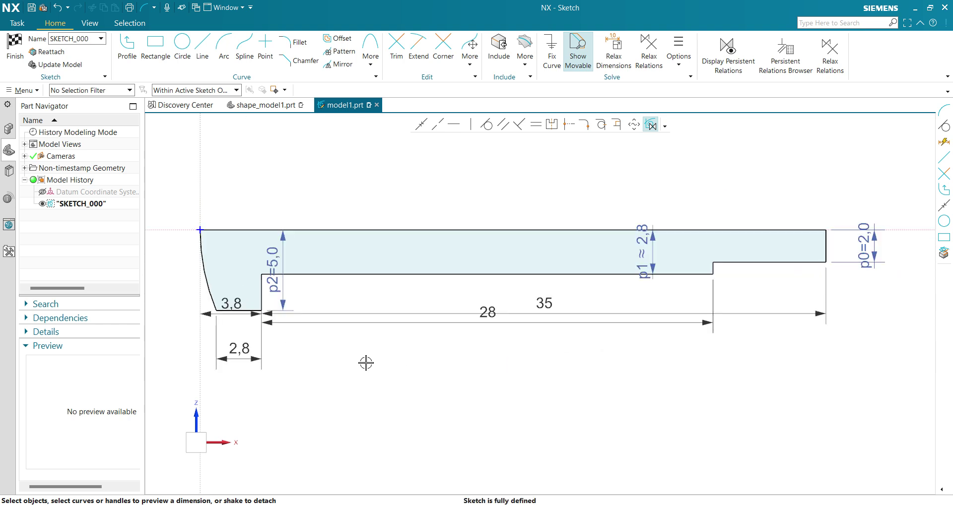
pyautogui.moveTo(358, 366)
pyautogui.mouseDown(button='middle')
pyautogui.moveTo(374, 366)
pyautogui.moveTo(366, 364)
pyautogui.mouseUp(button='middle')
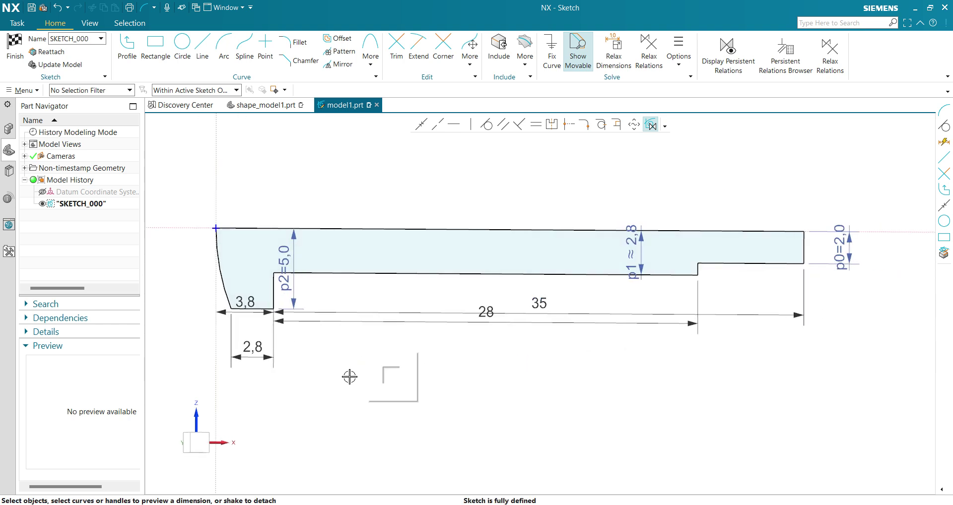
pyautogui.press('F8')
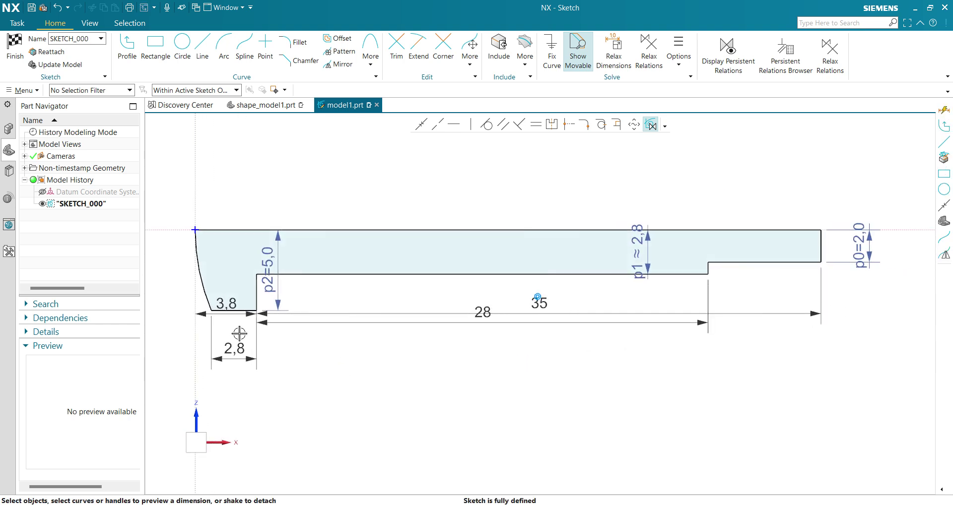
pyautogui.click(202, 276)
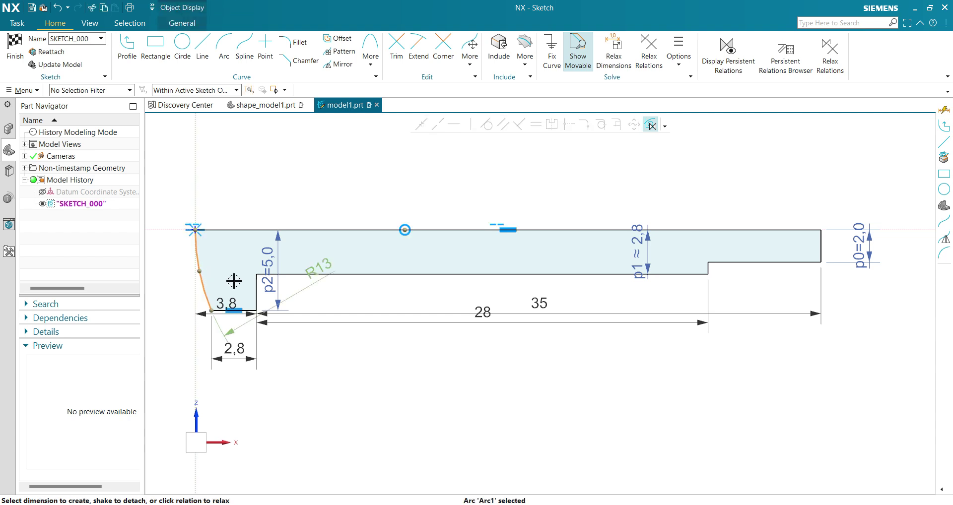
pyautogui.click(318, 272)
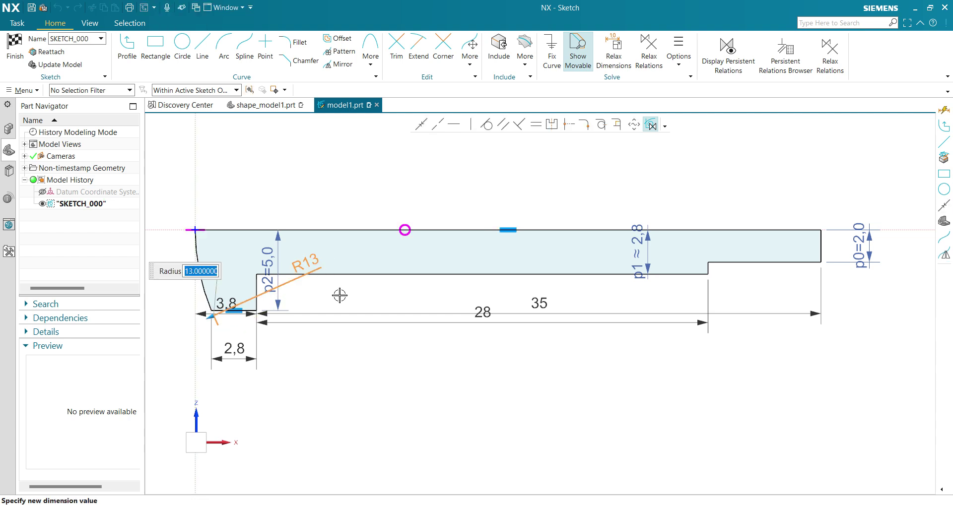
pyautogui.write('15')
pyautogui.press('Return')
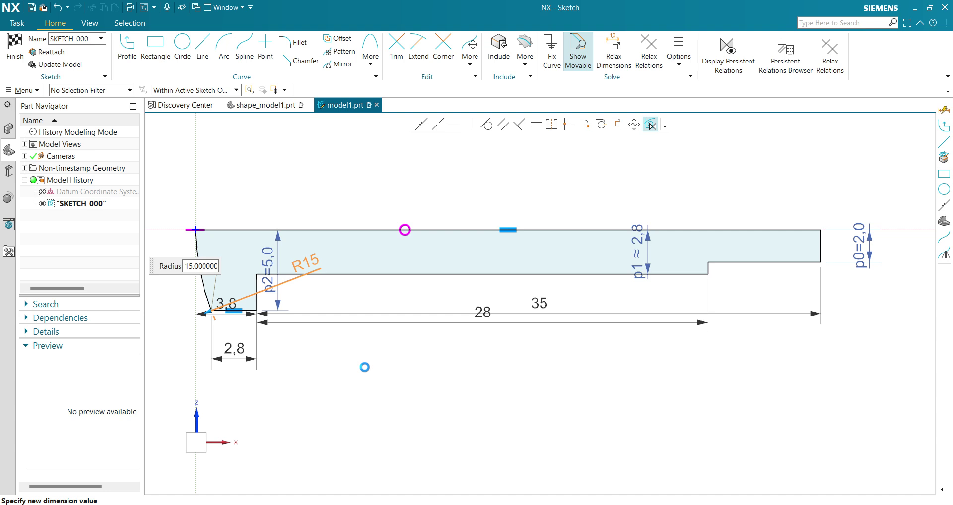
pyautogui.scroll(3, 304, 346)
pyautogui.scroll(-3, 304, 347)
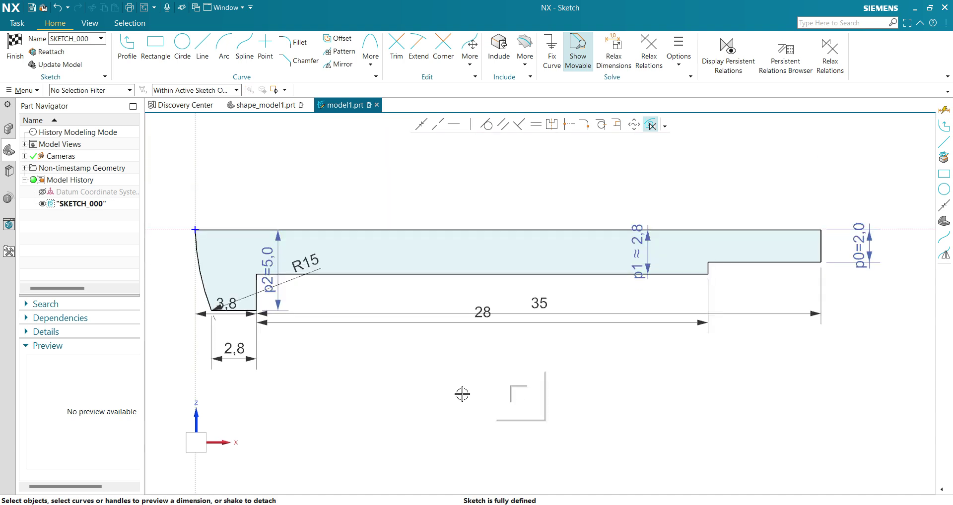
pyautogui.scroll(1, 310, 361)
pyautogui.scroll(-1, 318, 365)
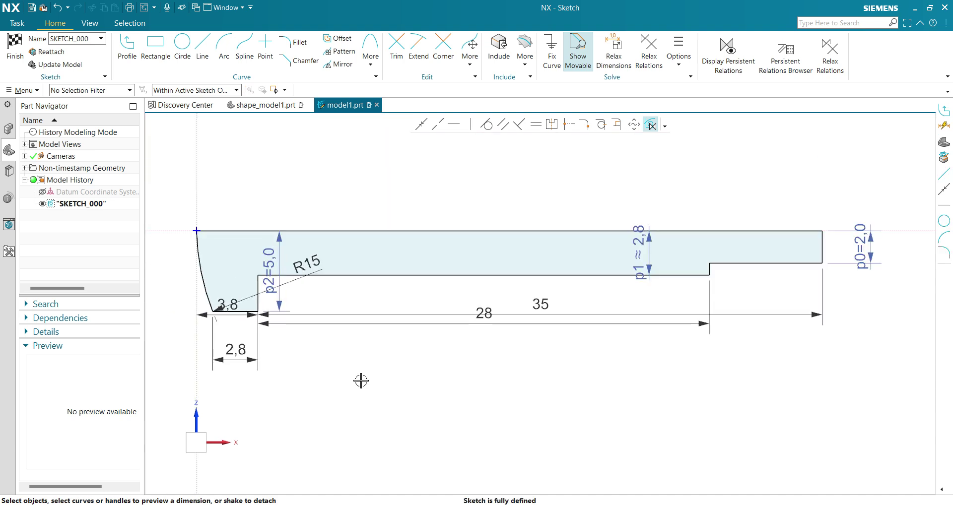
pyautogui.keyDown('shift'); pyautogui.moveTo(361, 381); pyautogui.dragTo(425, 375, button='middle'); pyautogui.keyUp('shift')
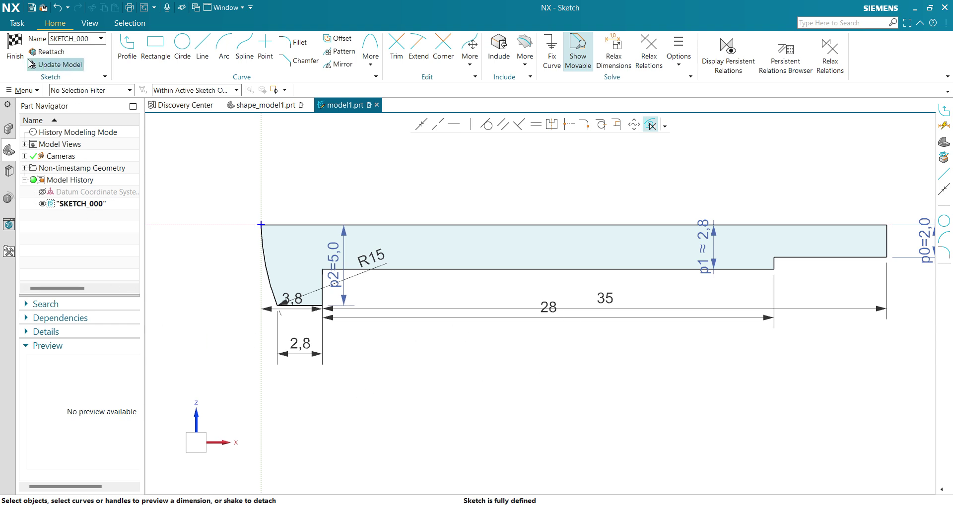
# Step: Finish SKETCH_000, fit the view, and orbit until the profile lies horizontal
pyautogui.click(14, 52)
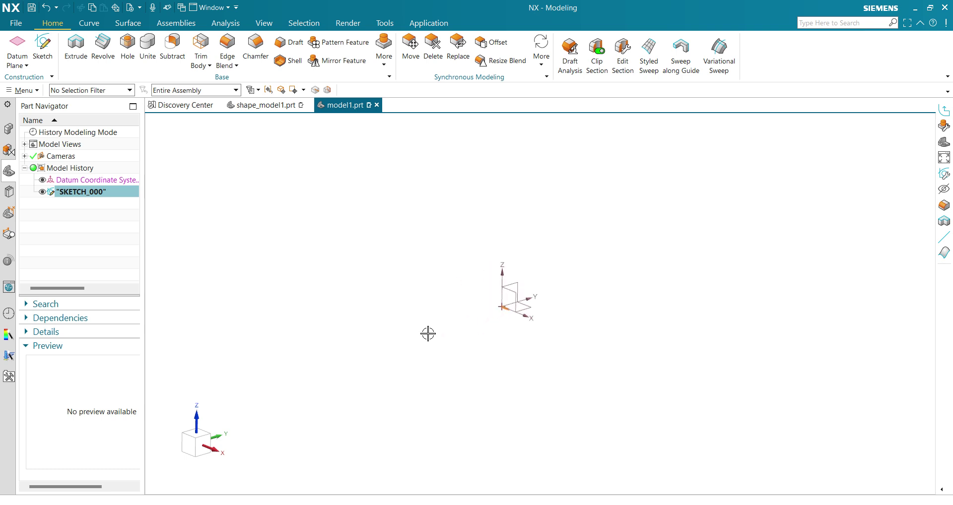
pyautogui.click(619, 220)
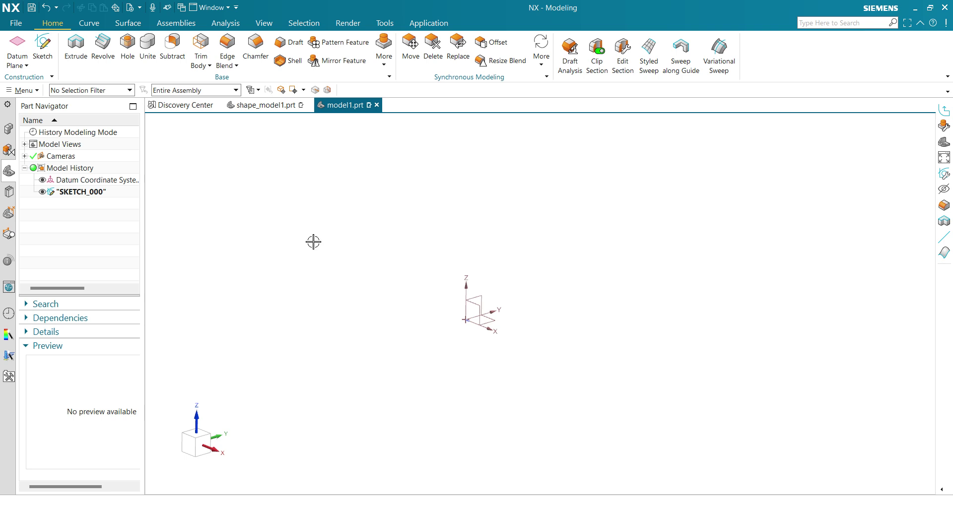
pyautogui.hotkey('ctrl', 'f')
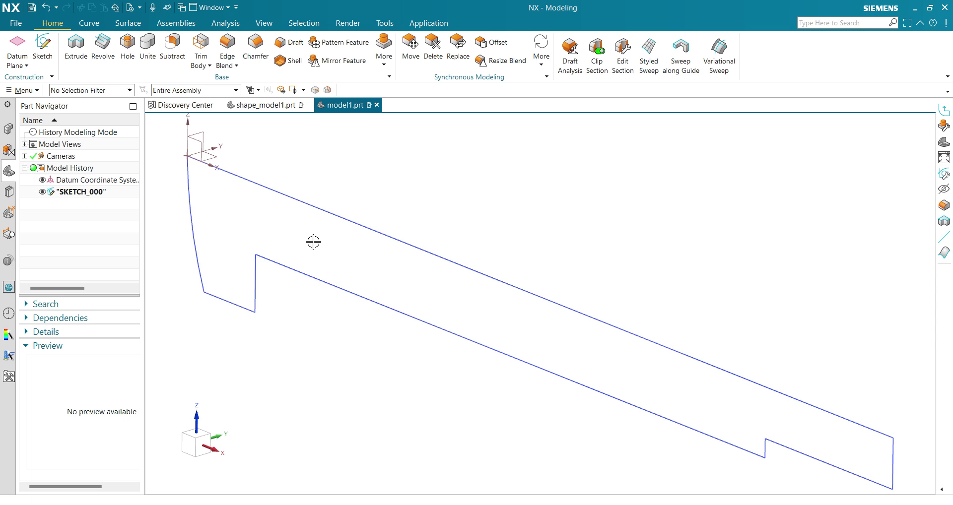
pyautogui.scroll(-1, 313, 242)
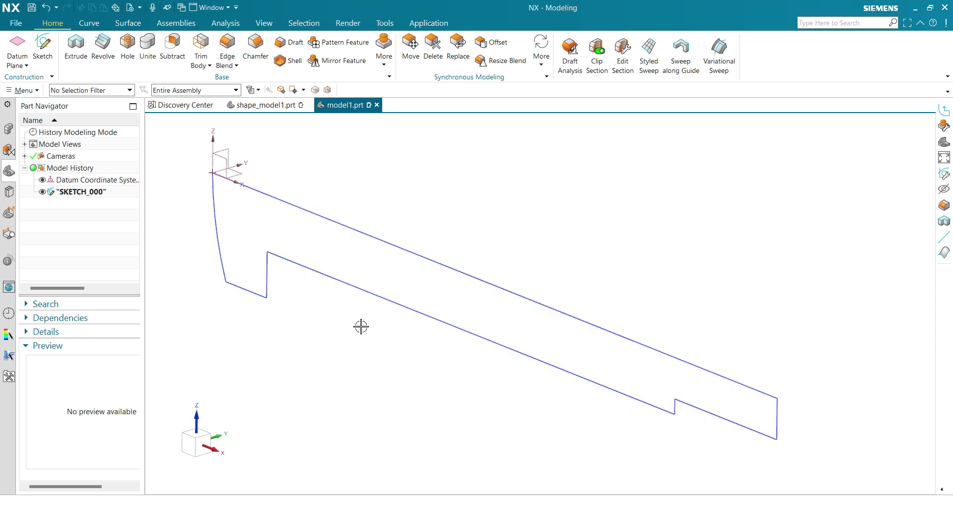
pyautogui.scroll(-1, 362, 325)
pyautogui.moveTo(354, 356)
pyautogui.mouseDown(button='middle')
pyautogui.moveTo(394, 349)
pyautogui.moveTo(333, 348)
pyautogui.moveTo(348, 360)
pyautogui.moveTo(423, 323)
pyautogui.mouseUp(button='middle')
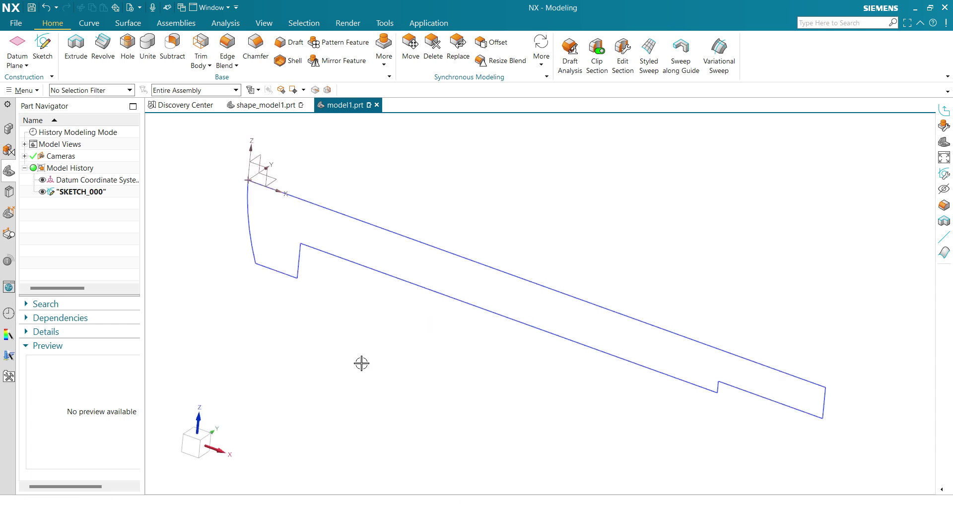
pyautogui.scroll(3, 361, 363)
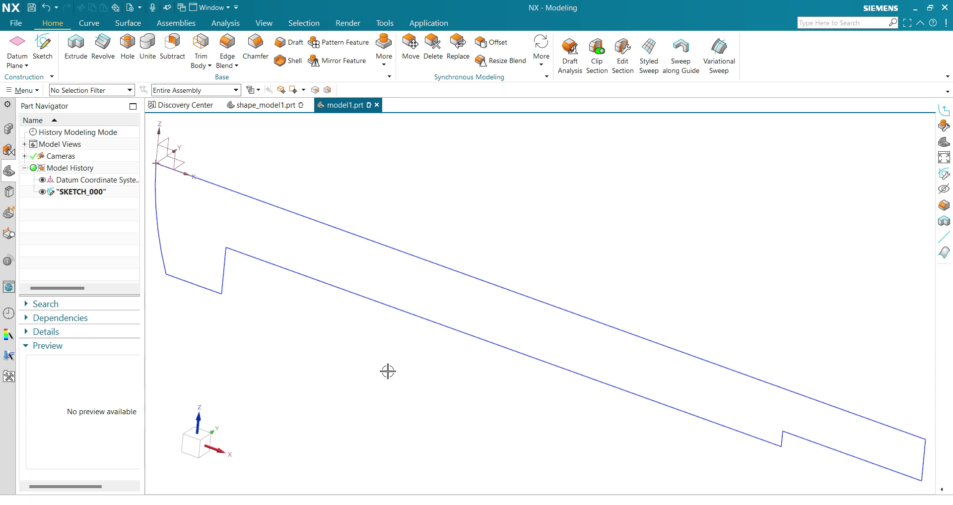
pyautogui.scroll(-4, 305, 356)
pyautogui.moveTo(408, 399)
pyautogui.mouseDown(button='middle')
pyautogui.moveTo(568, 361)
pyautogui.moveTo(610, 361)
pyautogui.moveTo(537, 316)
pyautogui.moveTo(536, 335)
pyautogui.moveTo(538, 322)
pyautogui.mouseUp(button='middle')
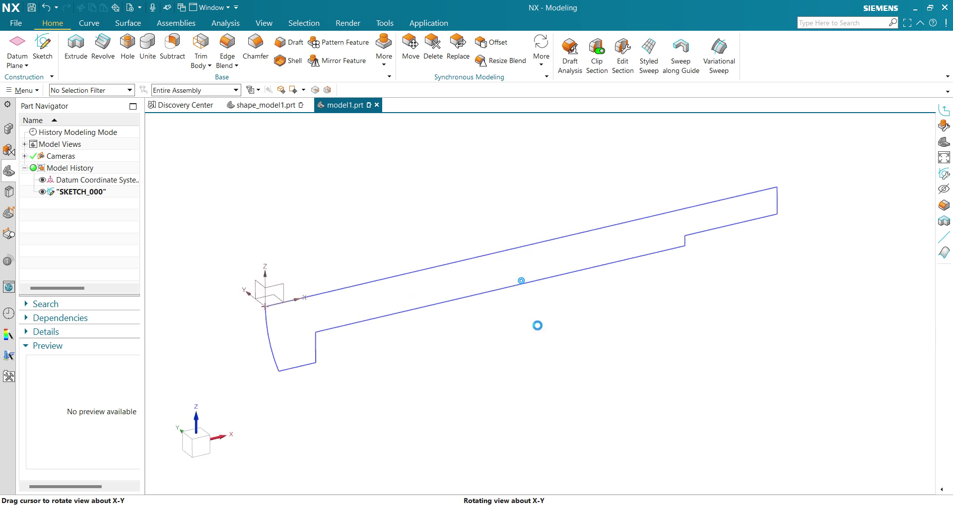
# Step: Start a Revolve and select the whole screw profile as its section
pyautogui.click(103, 47)
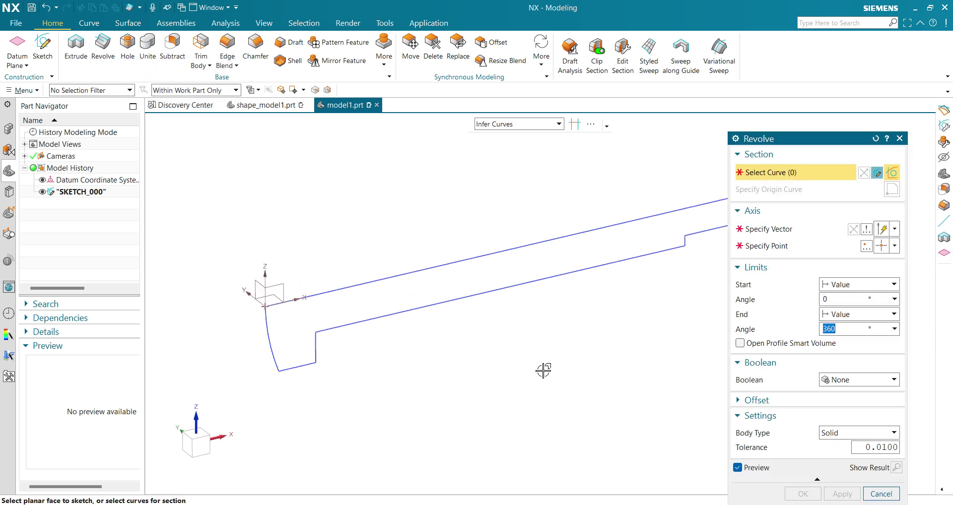
pyautogui.keyDown('shift'); pyautogui.moveTo(557, 370); pyautogui.dragTo(513, 350, button='middle'); pyautogui.keyUp('shift')
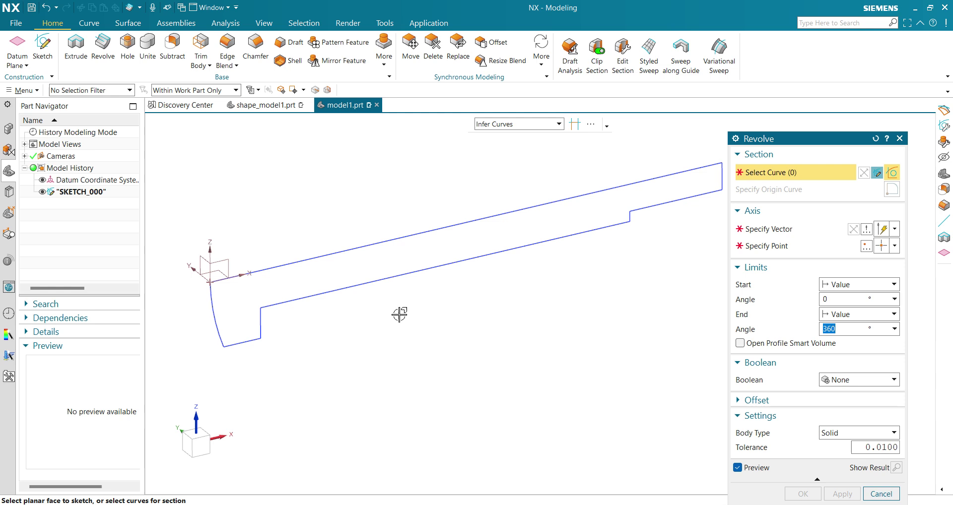
pyautogui.moveTo(434, 329)
pyautogui.keyDown('shift'); pyautogui.mouseDown(button='middle')
pyautogui.moveTo(454, 359)
pyautogui.moveTo(427, 332)
pyautogui.mouseUp(button='middle'); pyautogui.keyUp('shift')
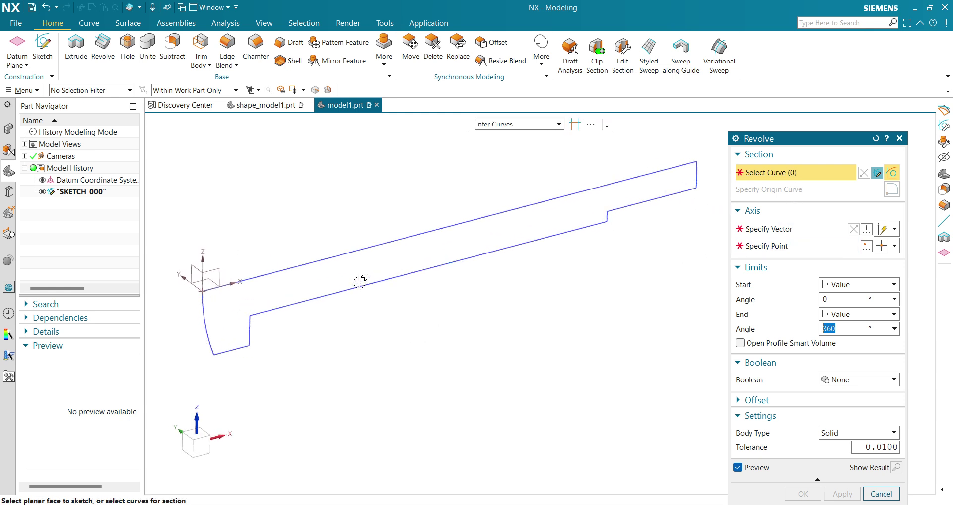
pyautogui.click(344, 289)
pyautogui.keyDown('shift'); pyautogui.moveTo(372, 392); pyautogui.dragTo(439, 382, button='middle'); pyautogui.keyUp('shift')
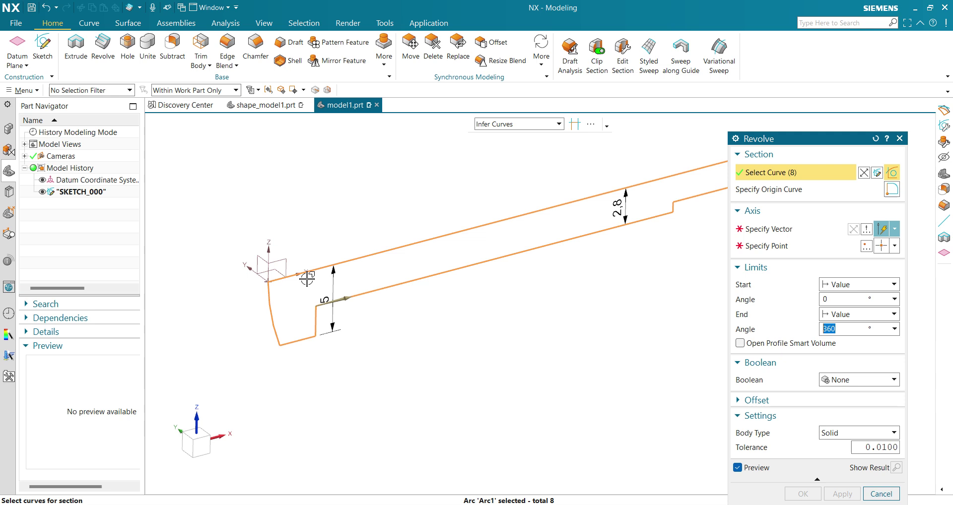
pyautogui.click(782, 229)
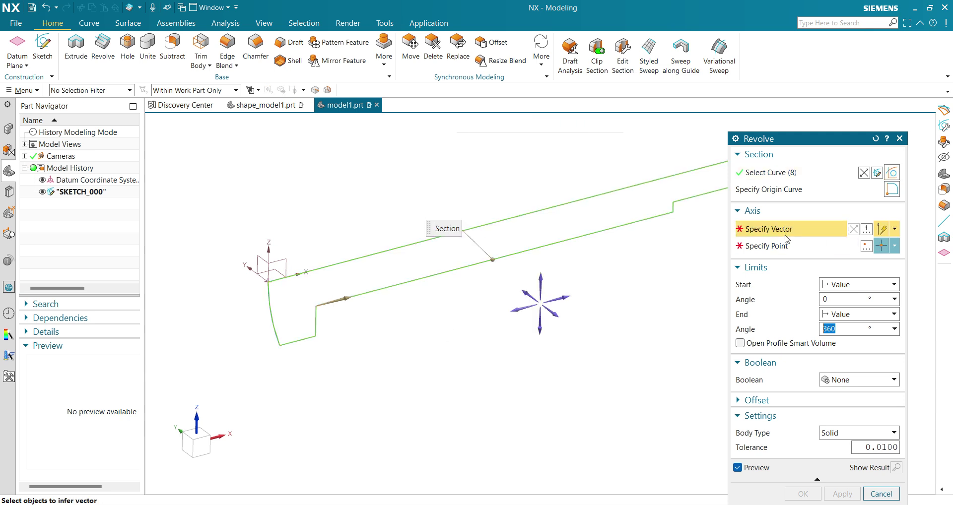
# Step: Revolve the profile about the datum X axis through a full 360°
pyautogui.scroll(2, 348, 357)
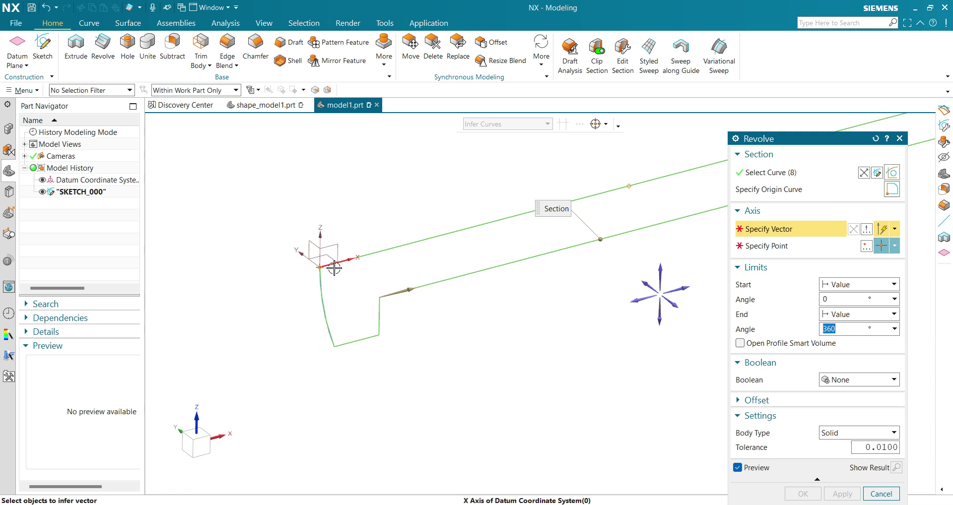
pyautogui.click(335, 264)
pyautogui.scroll(-5, 457, 377)
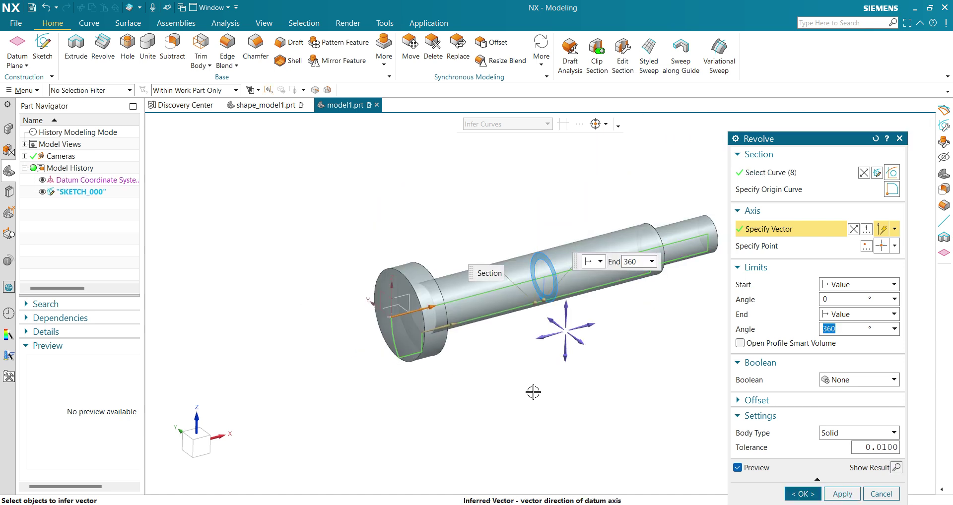
pyautogui.moveTo(474, 389); pyautogui.dragTo(431, 350, button='middle')
pyautogui.scroll(3, 387, 360)
pyautogui.moveTo(379, 365); pyautogui.dragTo(430, 387, button='middle')
pyautogui.scroll(-4, 362, 382)
pyautogui.moveTo(358, 374); pyautogui.dragTo(377, 377, button='middle')
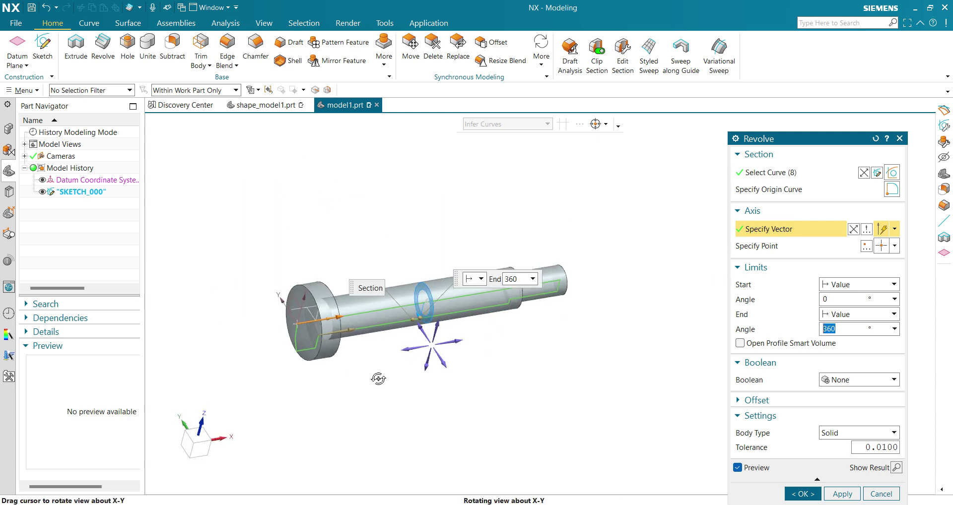
pyautogui.scroll(5, 390, 378)
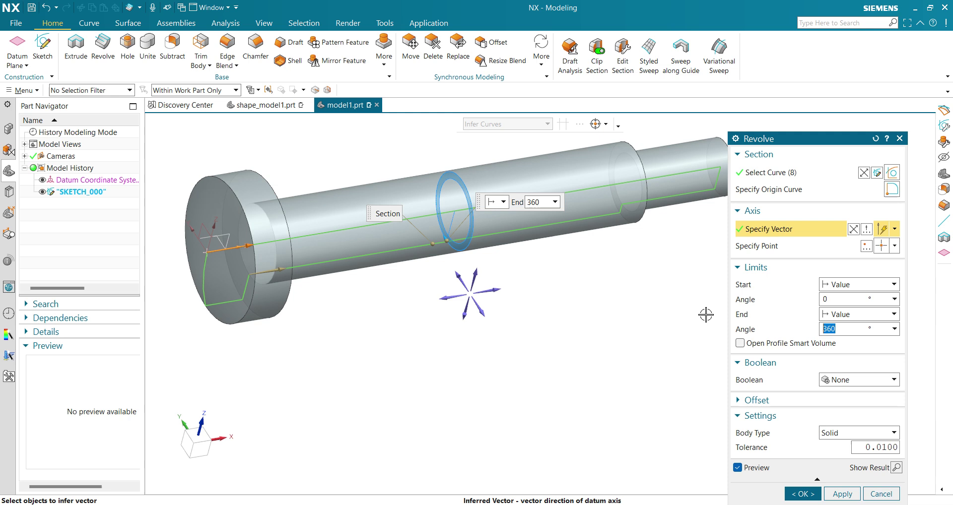
pyautogui.scroll(-2, 457, 330)
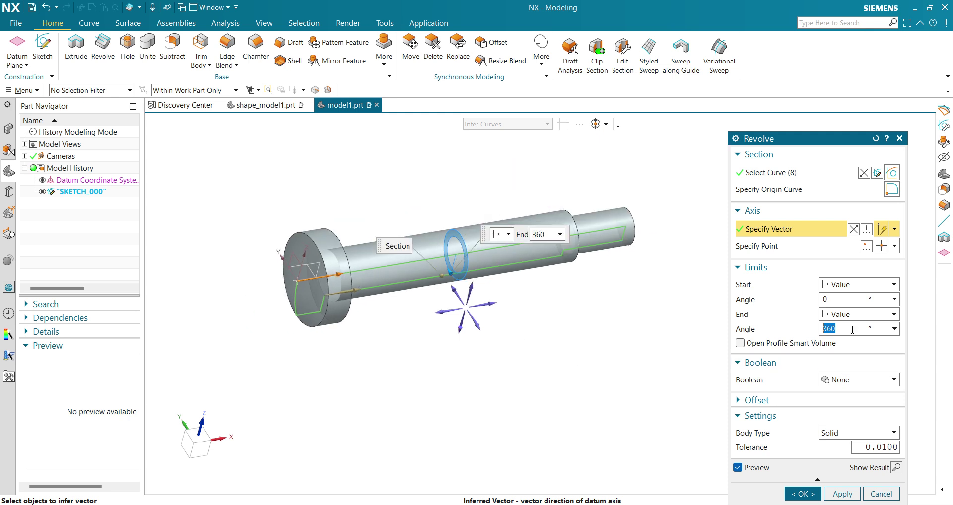
# Step: Set the revolve body type to Solid after briefly trying Sheet
pyautogui.click(839, 435)
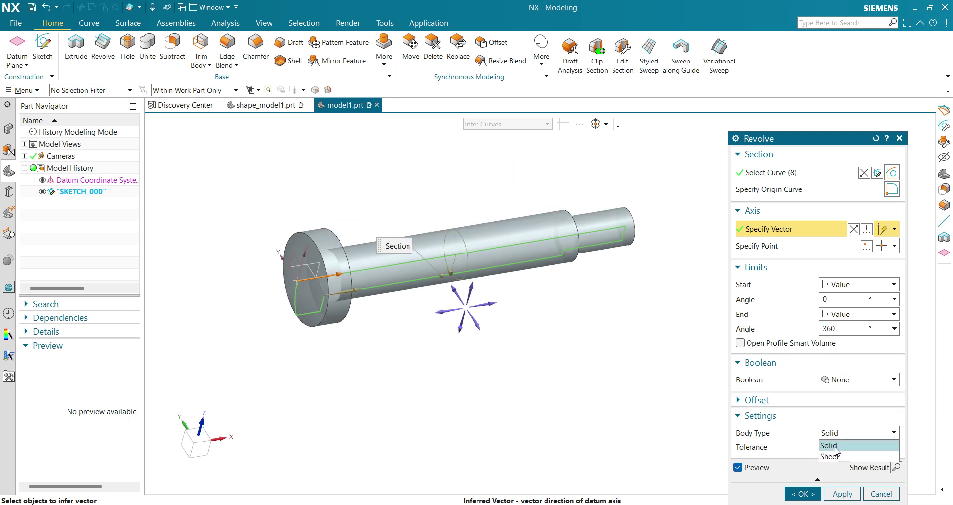
pyautogui.click(835, 454)
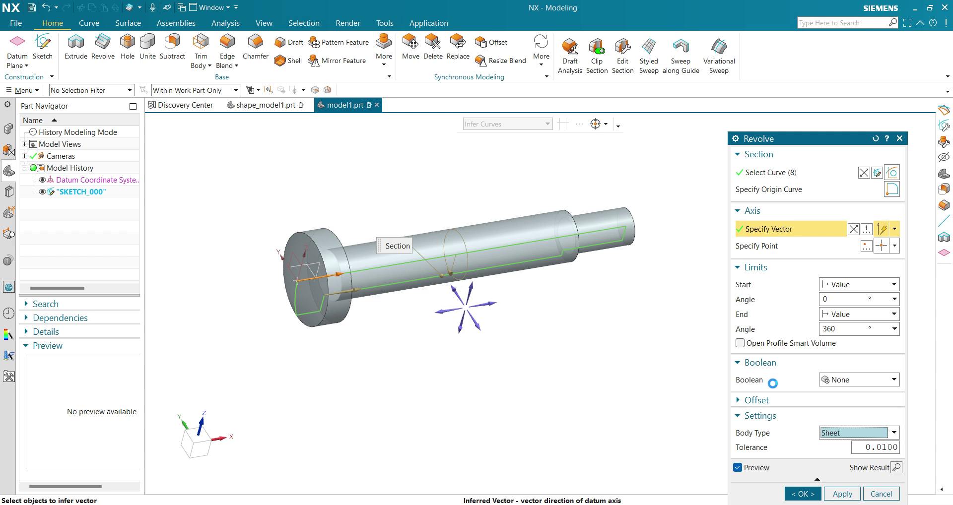
pyautogui.click(945, 450)
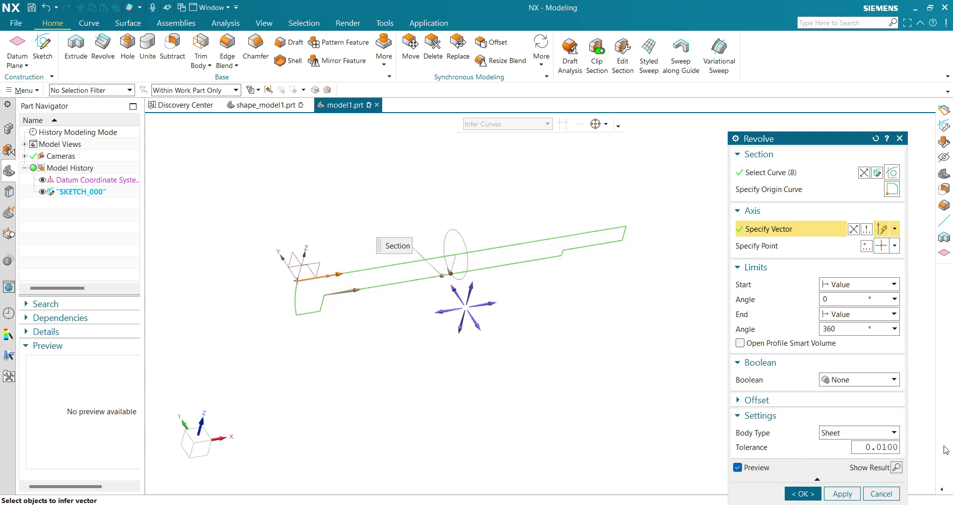
pyautogui.click(840, 436)
pyautogui.click(829, 446)
# Step: Confirm the revolve to create the solid stepped shaft with head
pyautogui.click(801, 495)
pyautogui.scroll(3, 330, 323)
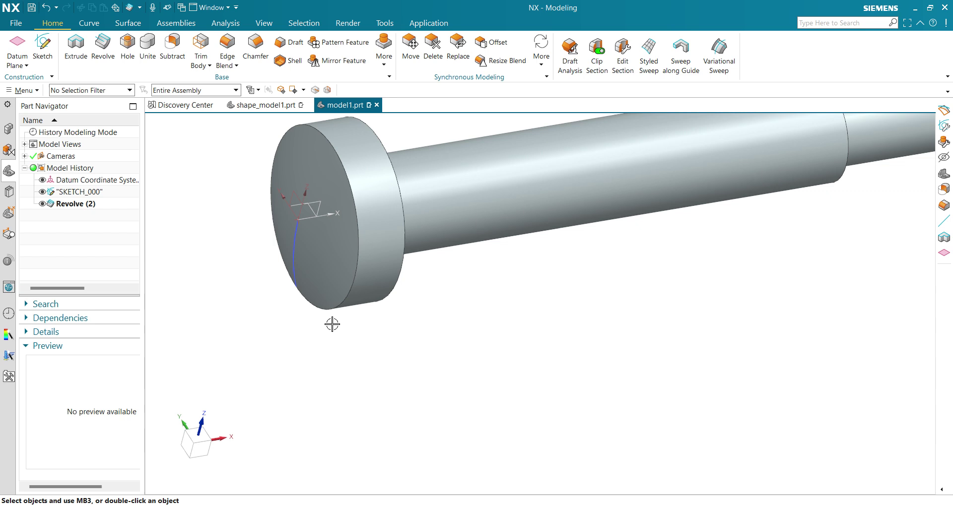
pyautogui.scroll(-2, 502, 323)
pyautogui.moveTo(502, 323)
pyautogui.mouseDown(button='middle')
pyautogui.moveTo(484, 379)
pyautogui.moveTo(406, 345)
pyautogui.moveTo(444, 359)
pyautogui.moveTo(477, 336)
pyautogui.moveTo(489, 343)
pyautogui.mouseUp(button='middle')
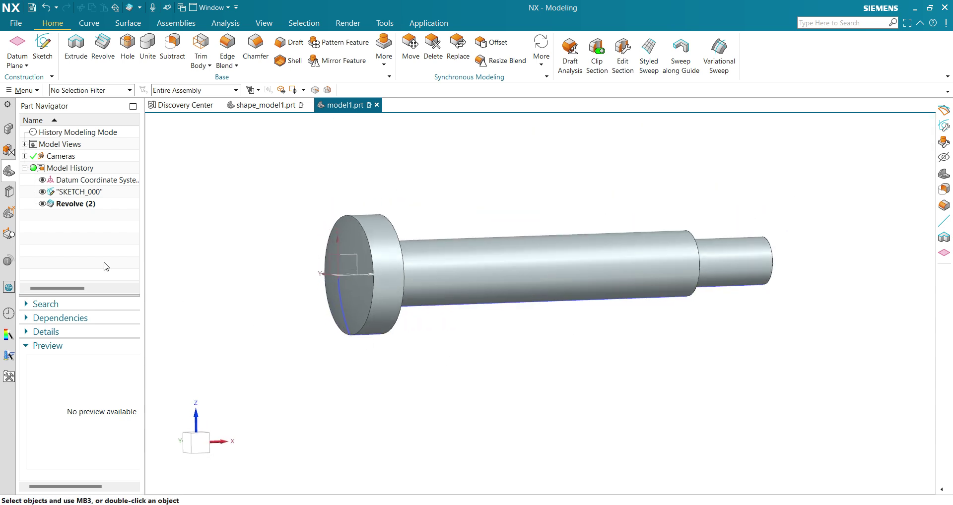
# Step: Hide SKETCH_000, keeping the datum coordinate system shown, and view the shaft isometrically
pyautogui.click(42, 180)
pyautogui.click(43, 192)
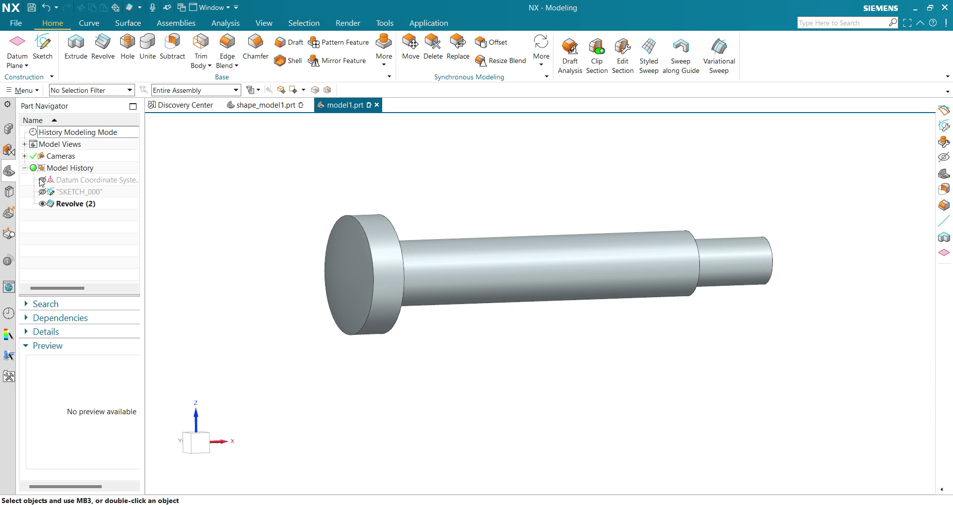
pyautogui.click(42, 180)
pyautogui.moveTo(328, 277); pyautogui.dragTo(420, 302, button='middle')
pyautogui.moveTo(505, 346); pyautogui.dragTo(491, 297, button='middle')
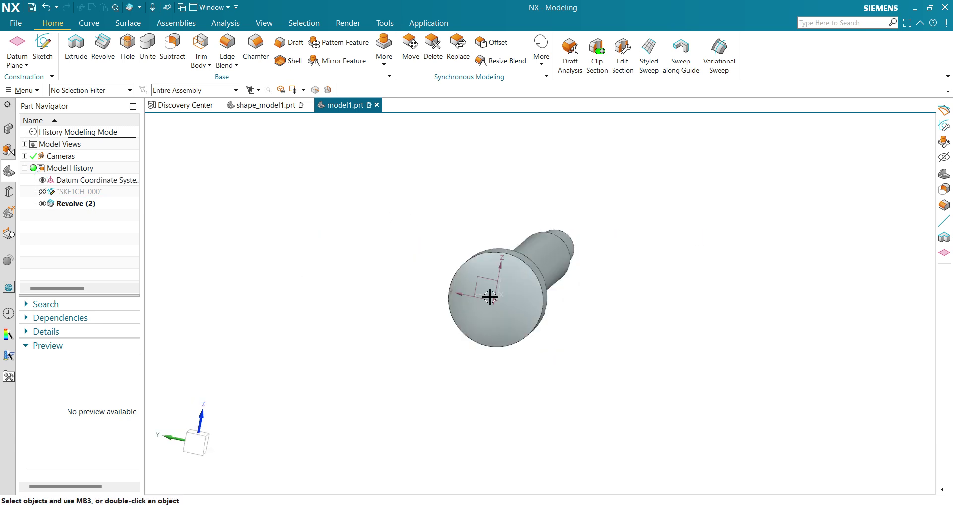
pyautogui.moveTo(730, 290); pyautogui.dragTo(671, 276, button='middle')
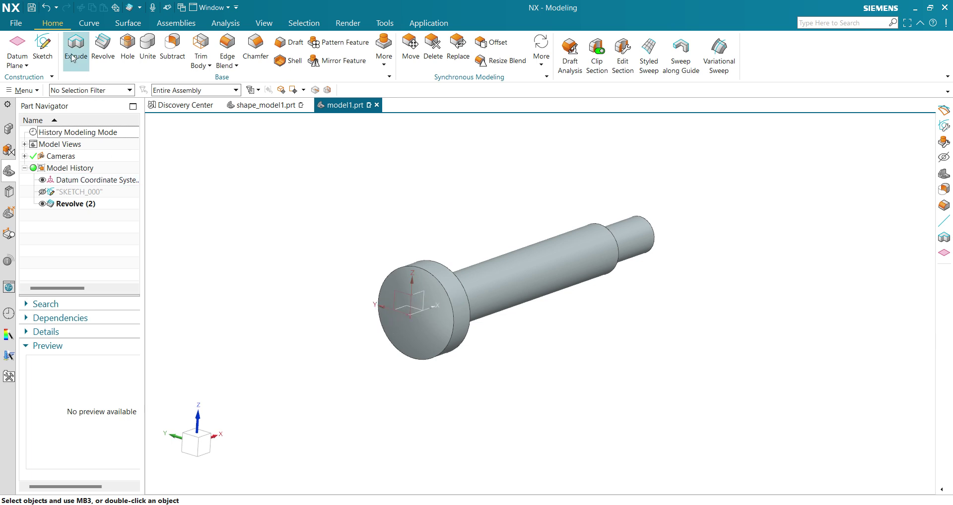
# Step: Create SKETCH_001 on the Right datum plane and view it face-on
pyautogui.click(42, 45)
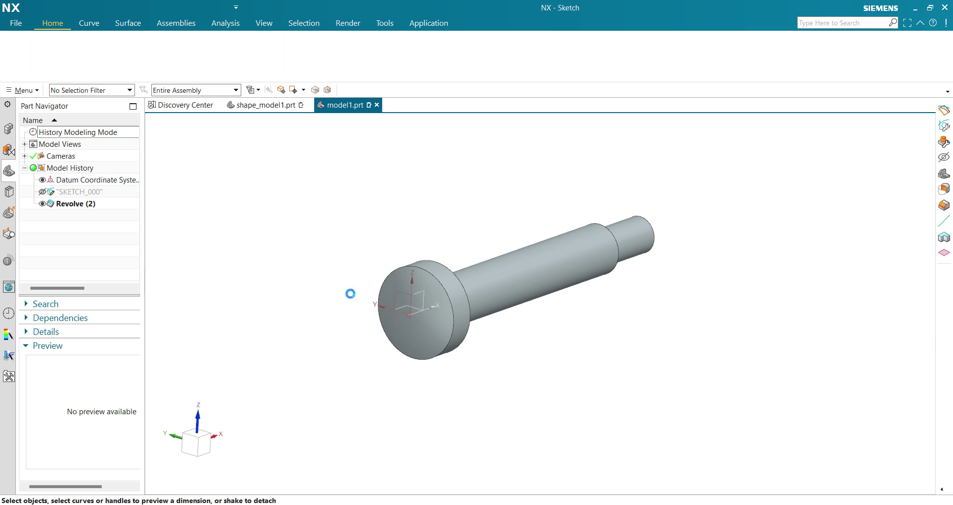
pyautogui.click(375, 221)
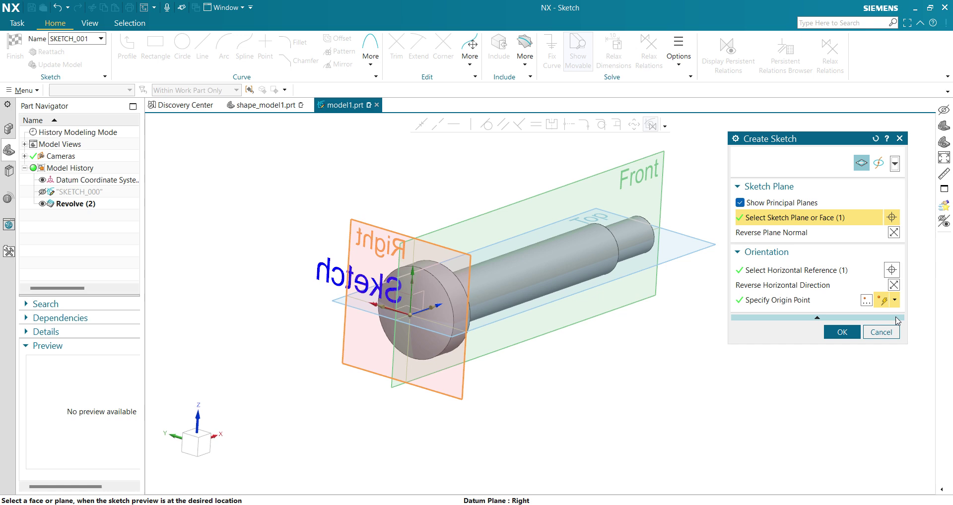
pyautogui.click(840, 332)
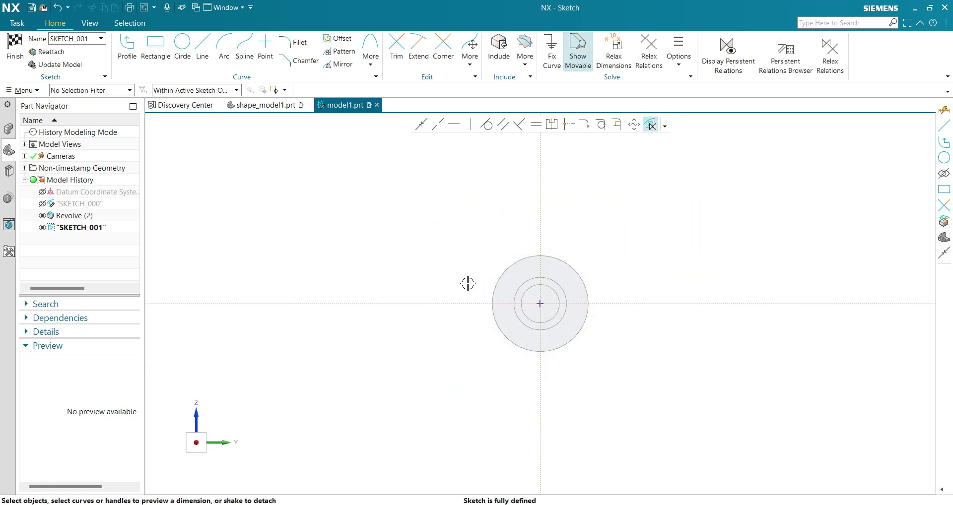
pyautogui.moveTo(513, 330); pyautogui.dragTo(680, 331, button='middle')
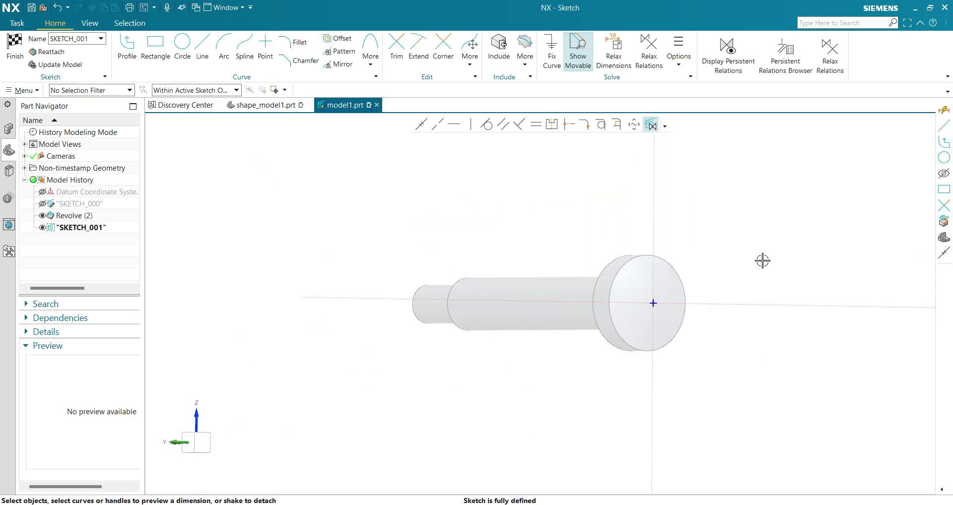
pyautogui.hotkey('shift', 'F8')
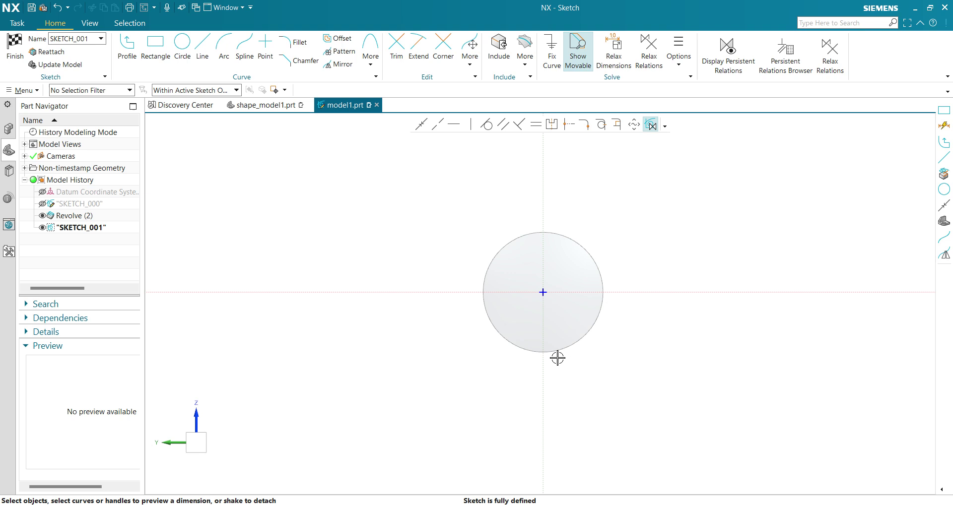
pyautogui.click(155, 47)
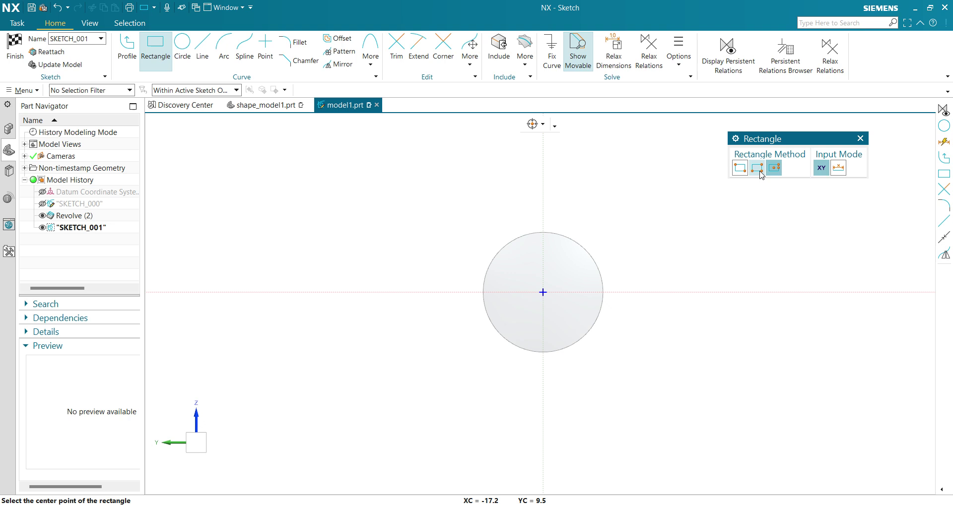
# Step: Draw a tall vertical and a wide horizontal rectangle, both centred on the origin
pyautogui.click(757, 168)
pyautogui.click(774, 168)
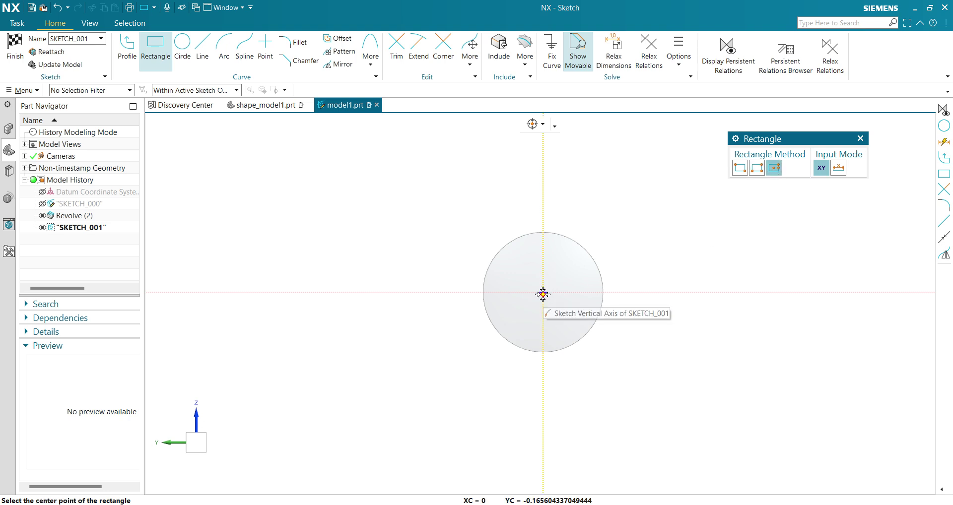
pyautogui.click(542, 292)
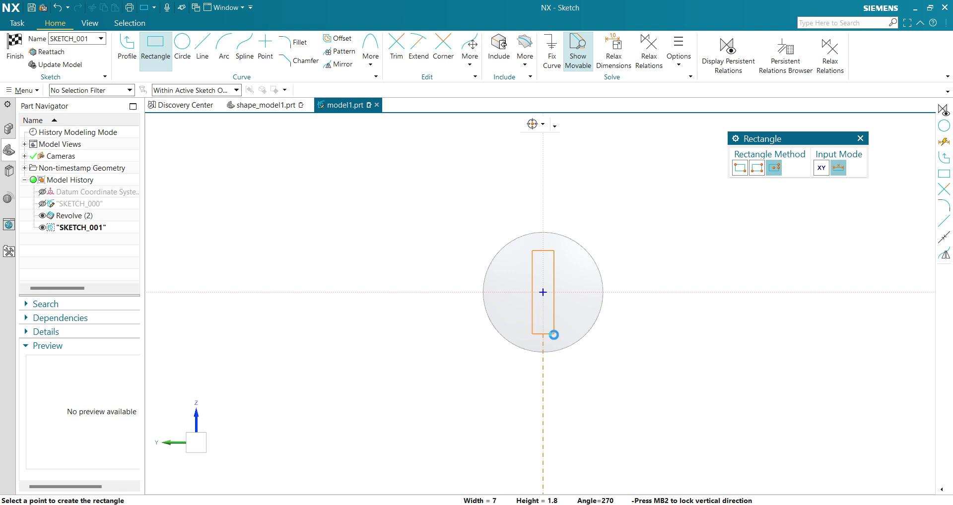
pyautogui.click(553, 335)
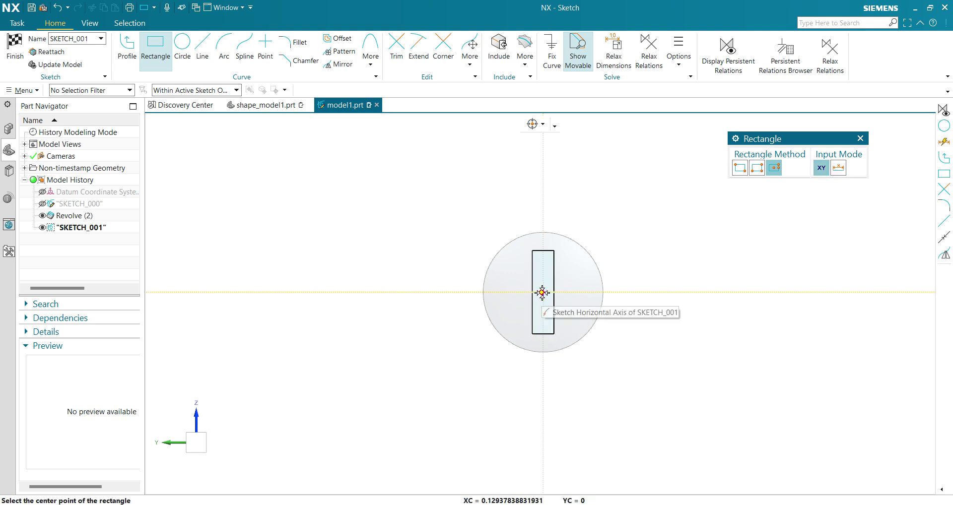
pyautogui.click(543, 292)
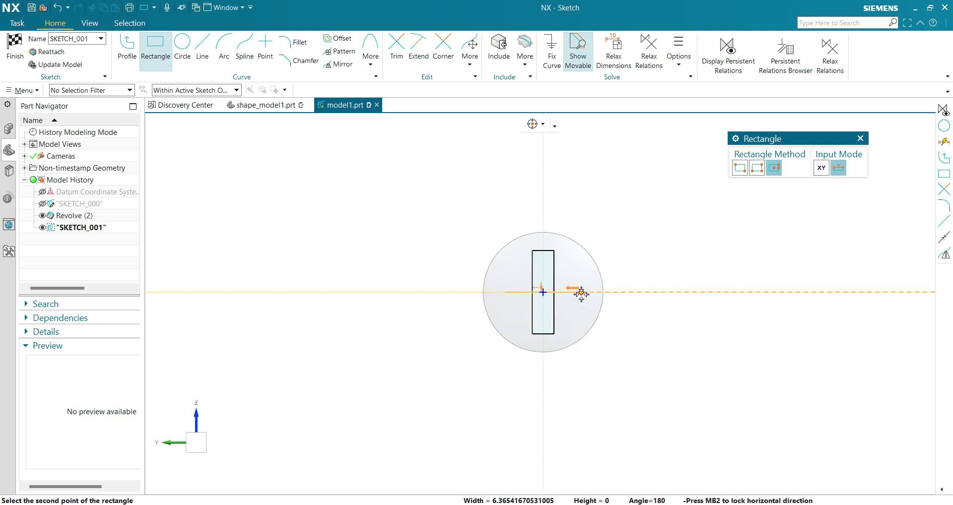
pyautogui.click(580, 303)
pyautogui.scroll(2, 613, 368)
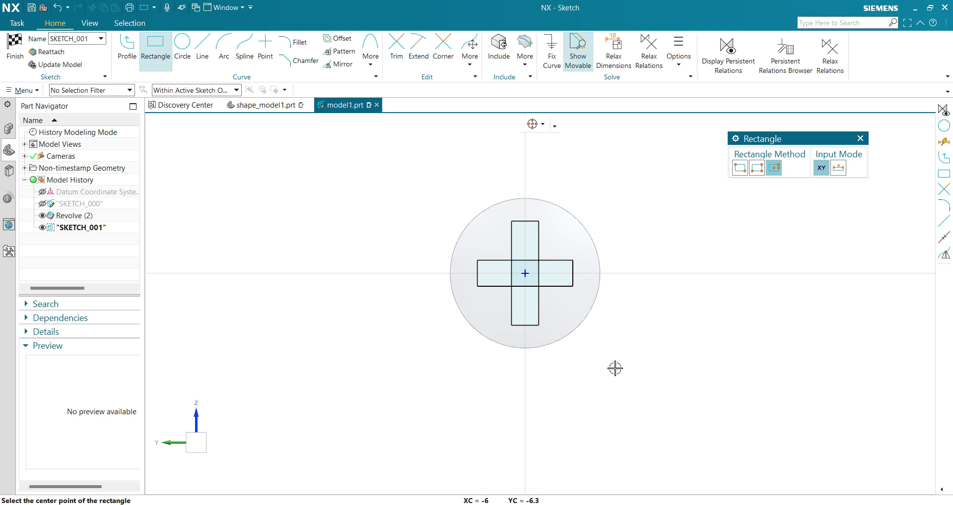
pyautogui.press('Escape')
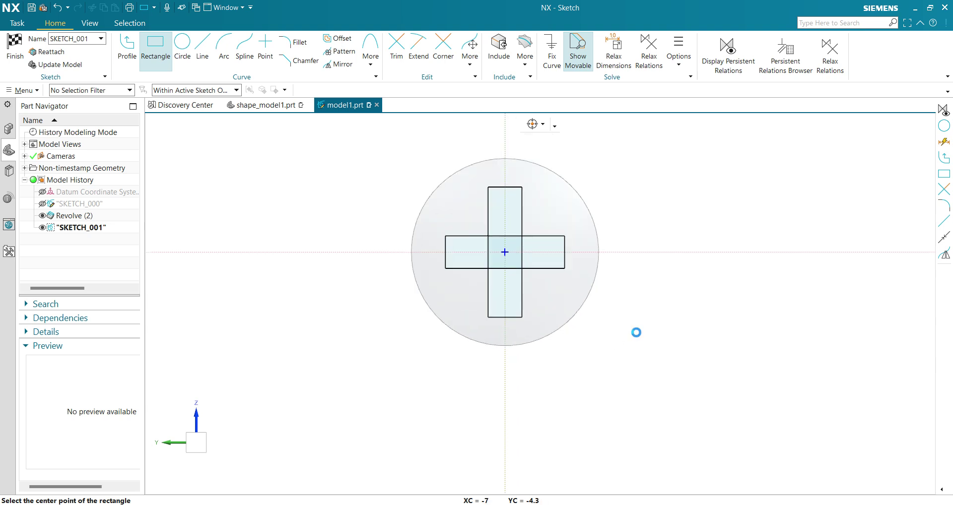
pyautogui.scroll(1, 620, 300)
pyautogui.keyDown('shift'); pyautogui.moveTo(654, 327); pyautogui.dragTo(656, 404, button='middle'); pyautogui.keyUp('shift')
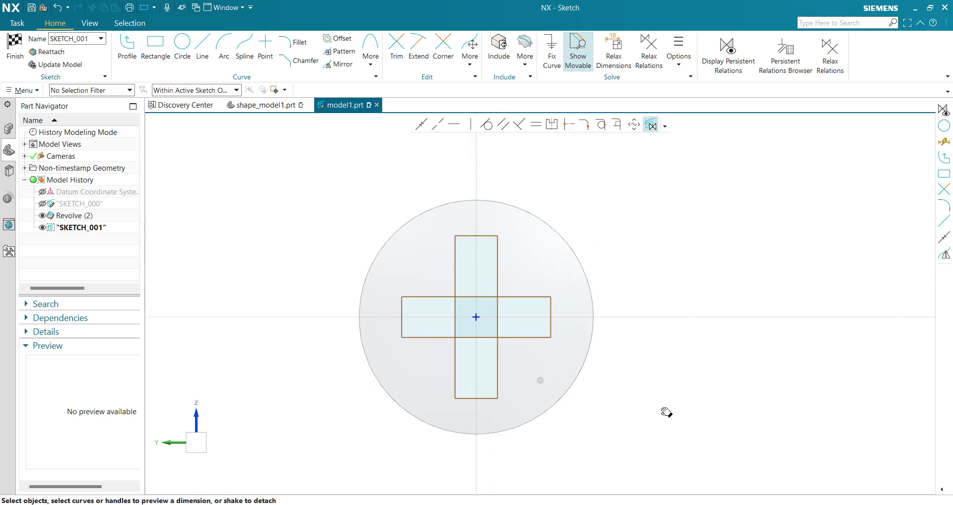
# Step: Dimension the horizontal bar's height to 1.1, scaling the sketch to fit
pyautogui.click(550, 313)
pyautogui.click(568, 318)
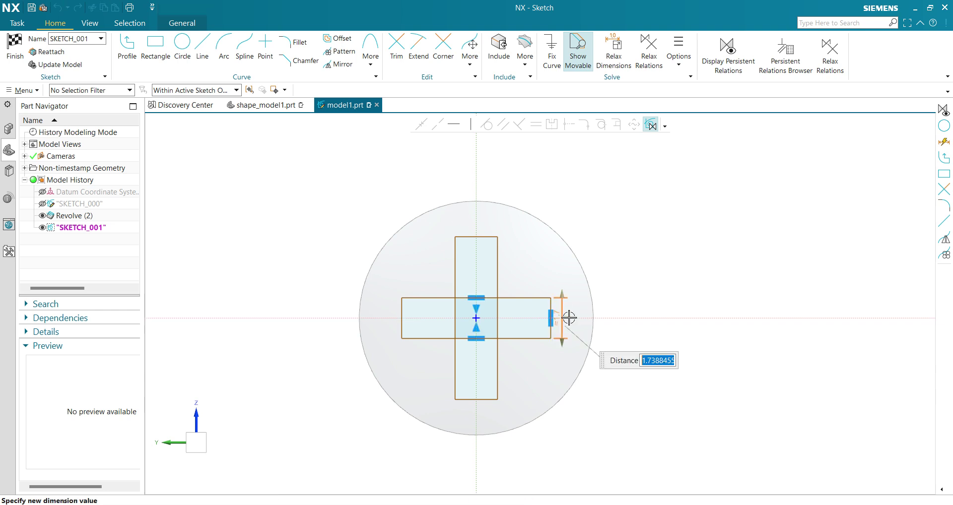
pyautogui.write('1')
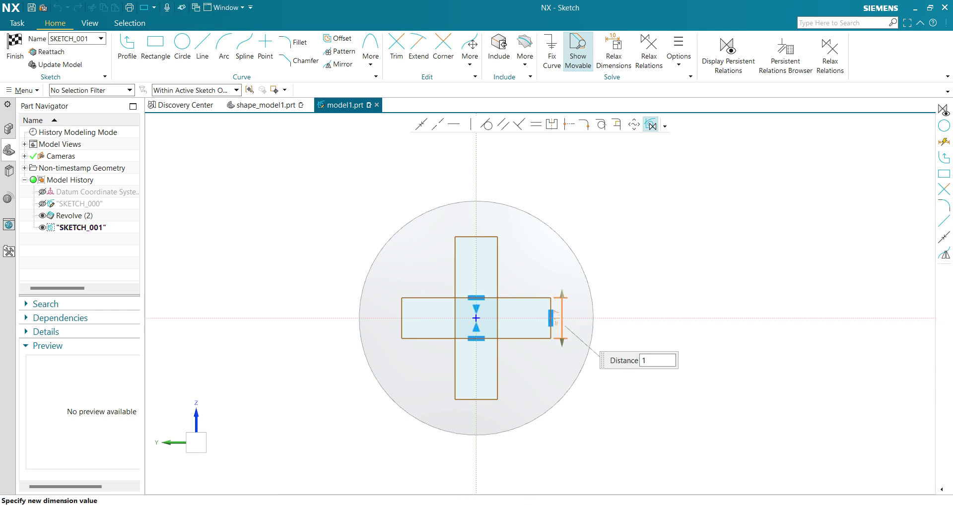
pyautogui.write('.1')
pyautogui.press('Return')
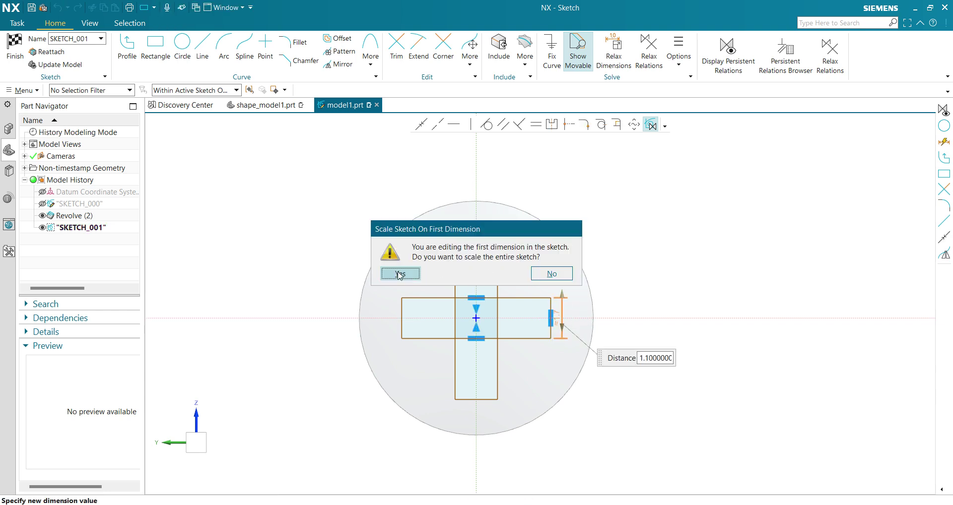
pyautogui.click(399, 274)
pyautogui.scroll(4, 492, 324)
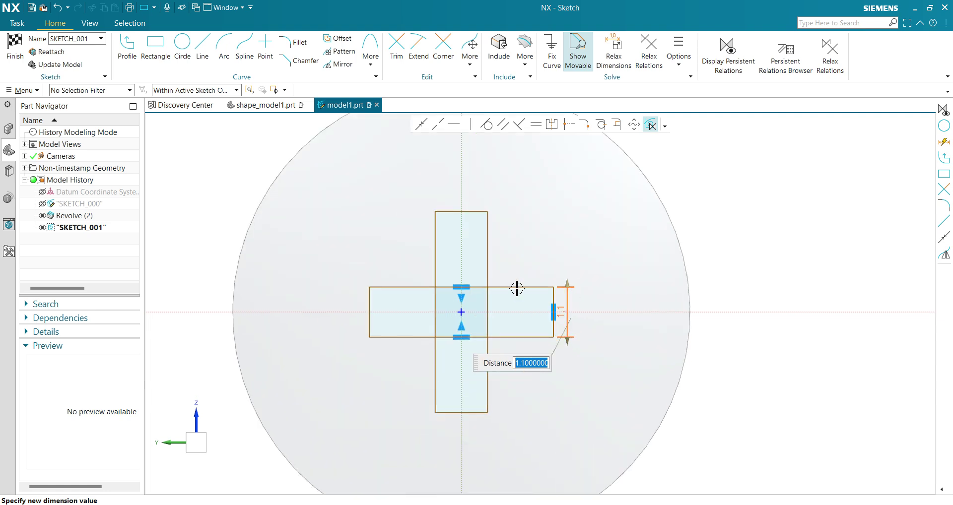
pyautogui.press('Return')
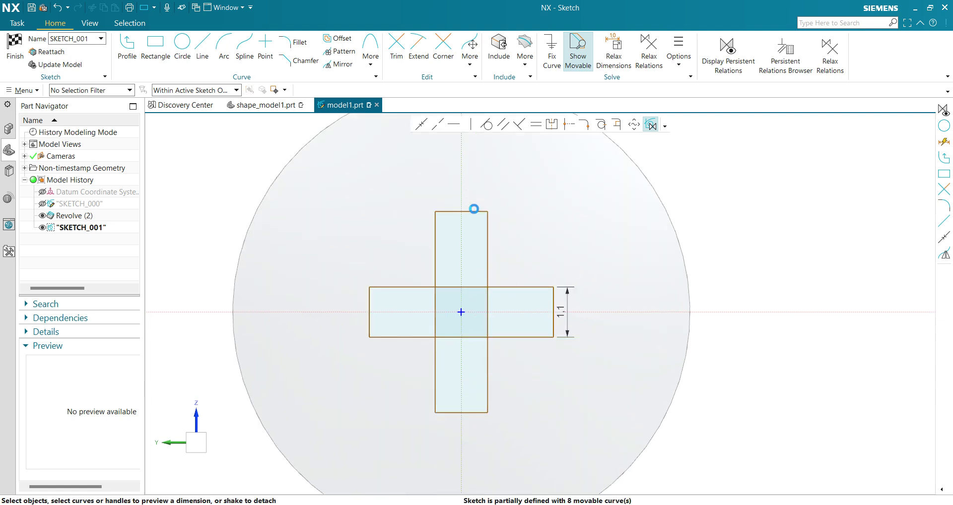
# Step: Set the vertical bar's width dimension to 1.1
pyautogui.click(475, 212)
pyautogui.click(457, 193)
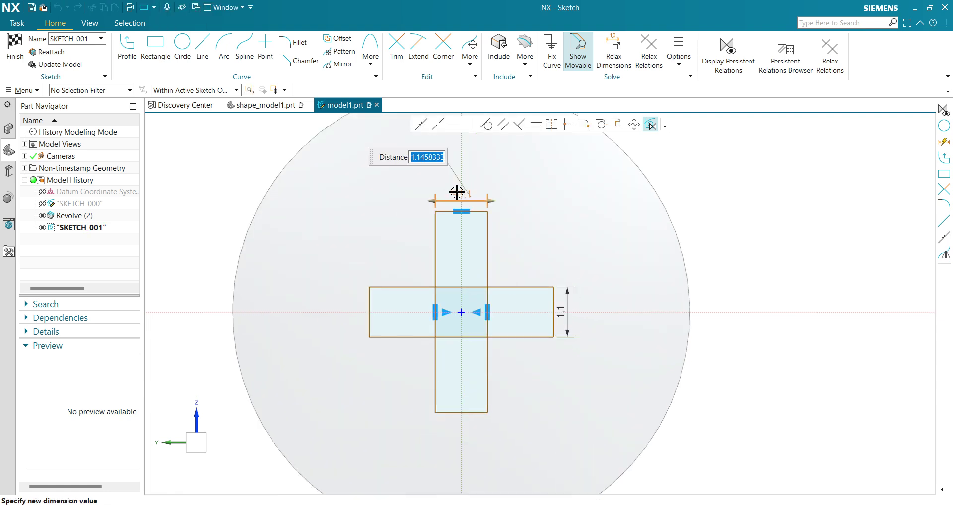
pyautogui.write('33000000')
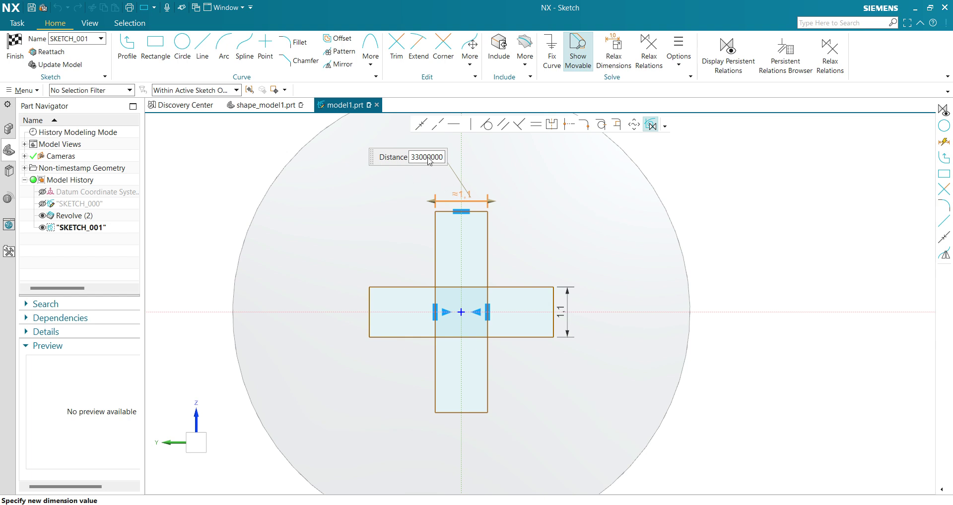
pyautogui.press('Escape')
pyautogui.click(459, 192)
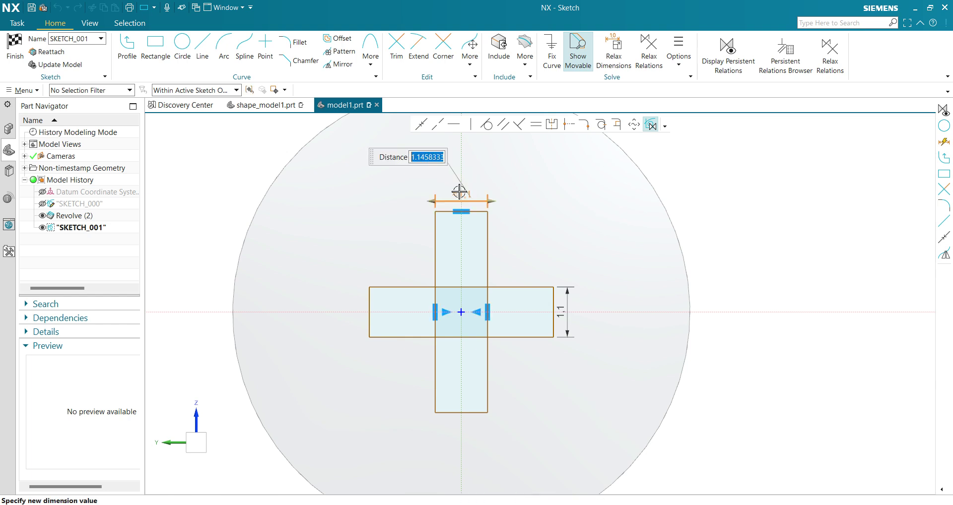
pyautogui.write('1.1')
pyautogui.press('Return')
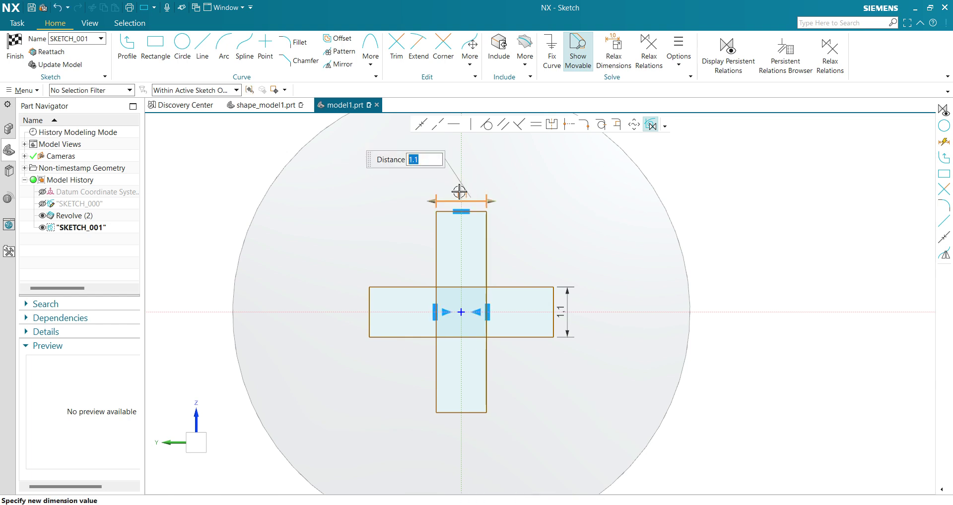
# Step: Dimension the horizontal and vertical bar lengths to 6 each
pyautogui.click(517, 338)
pyautogui.click(459, 364)
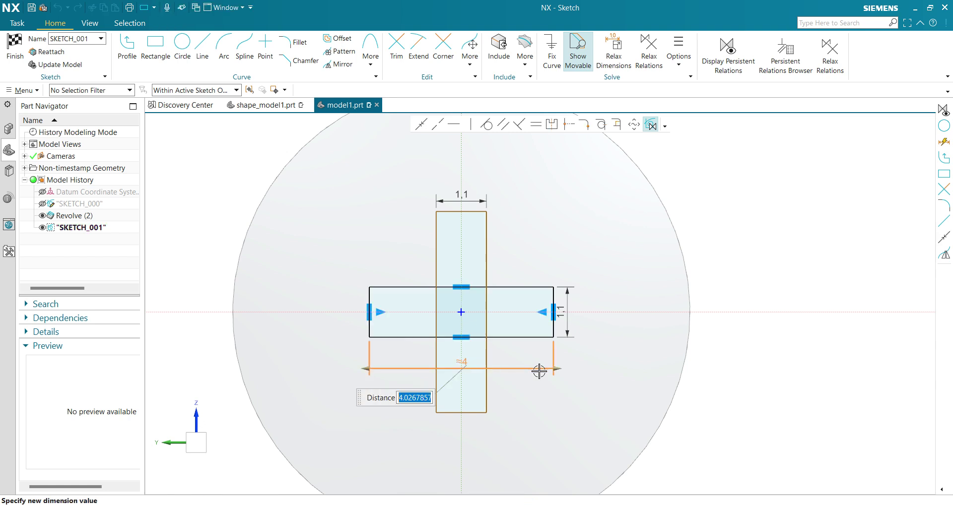
pyautogui.write('6')
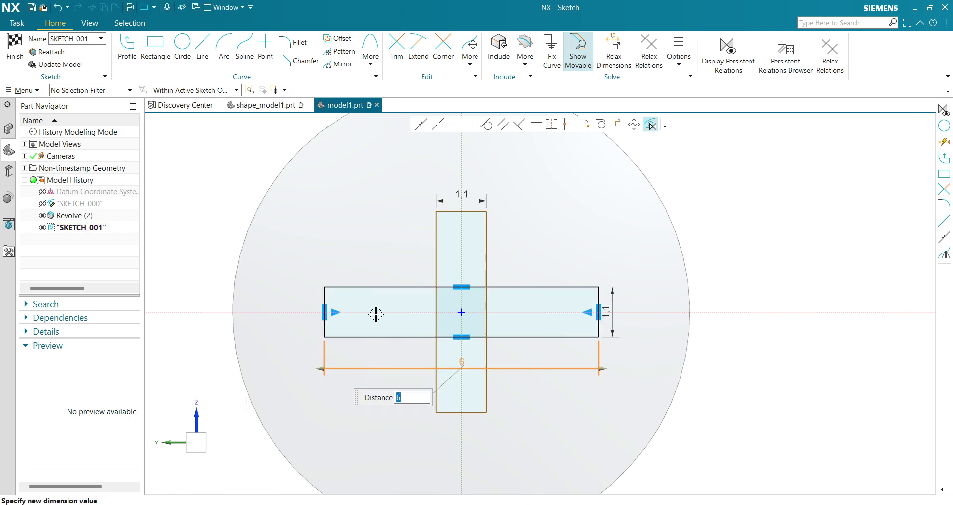
pyautogui.press('Return')
pyautogui.click(487, 250)
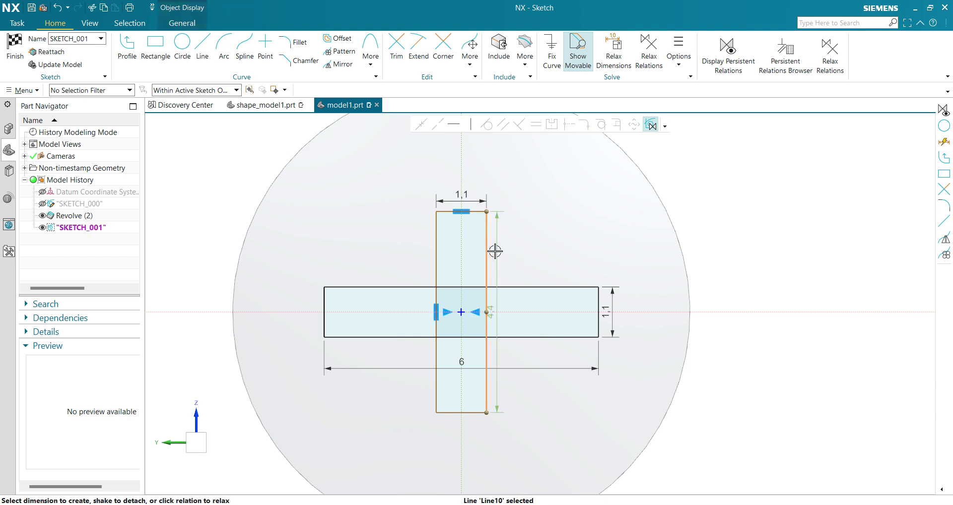
pyautogui.click(494, 313)
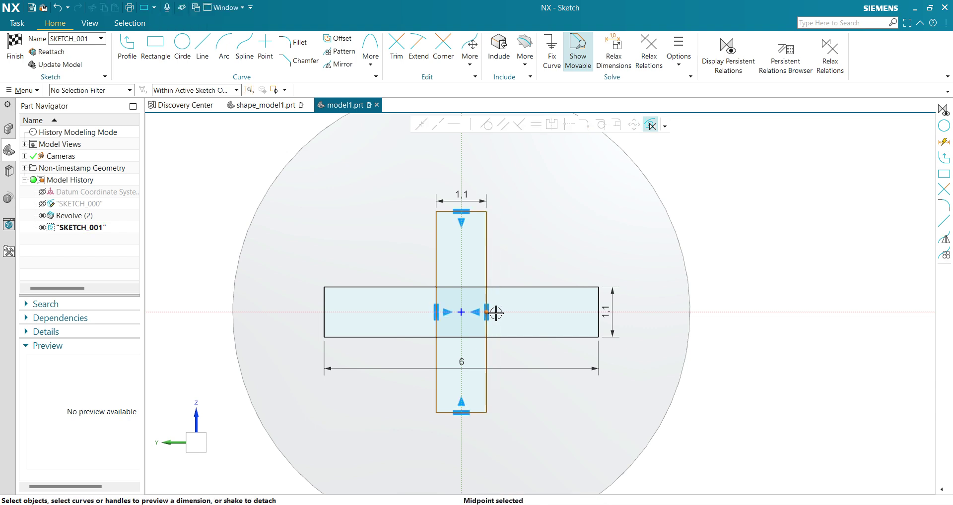
pyautogui.click(588, 269)
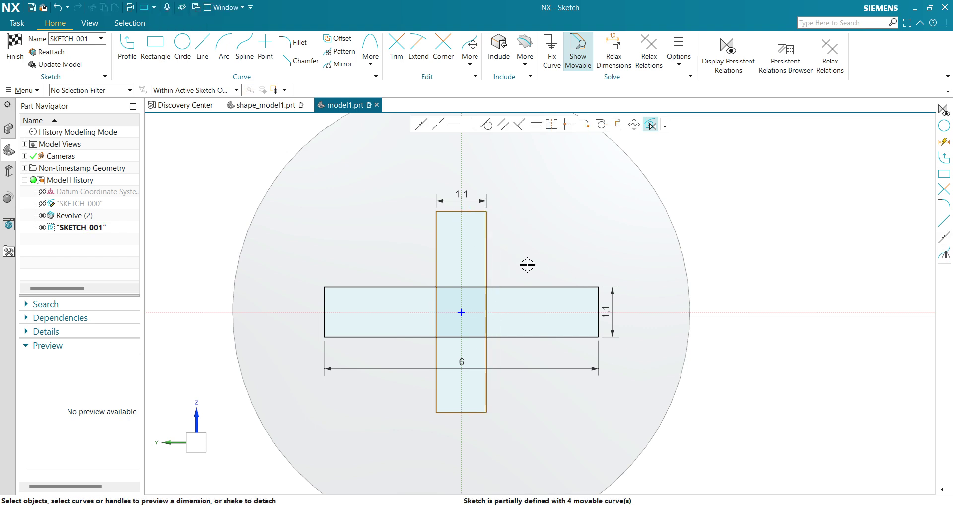
pyautogui.click(488, 252)
pyautogui.doubleClick(496, 278)
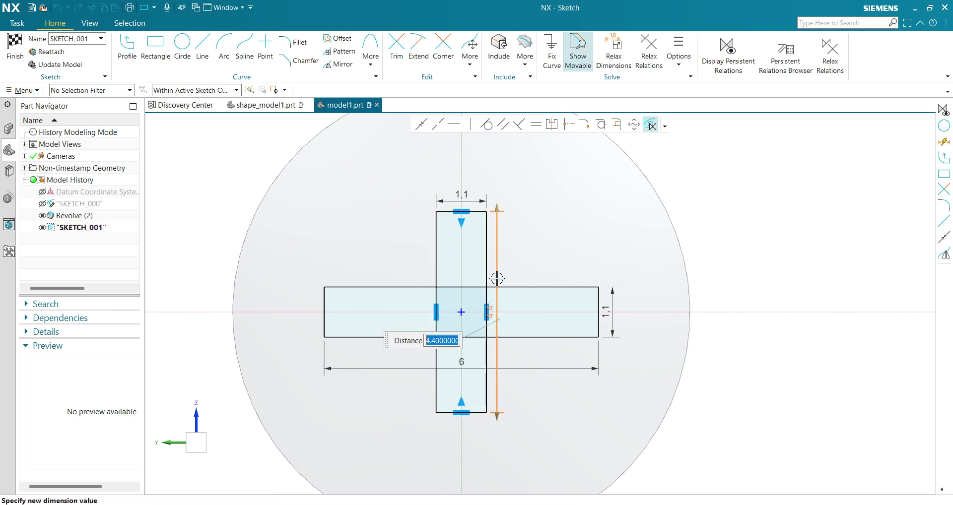
pyautogui.write('6')
pyautogui.press('Return')
# Step: Cancel the stray Rectangle commands without adding any new curves
pyautogui.press('r')
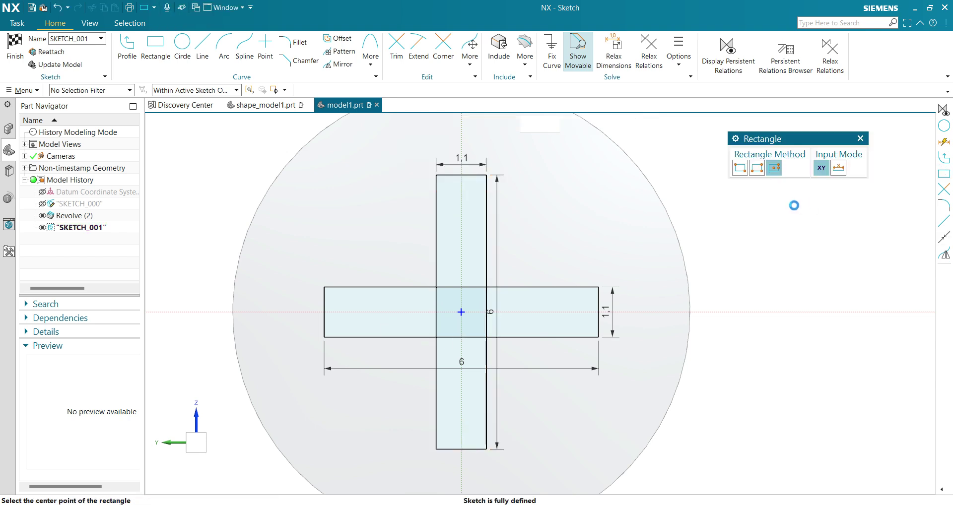
pyautogui.scroll(2, 792, 205)
pyautogui.click(792, 394)
pyautogui.scroll(2, 793, 395)
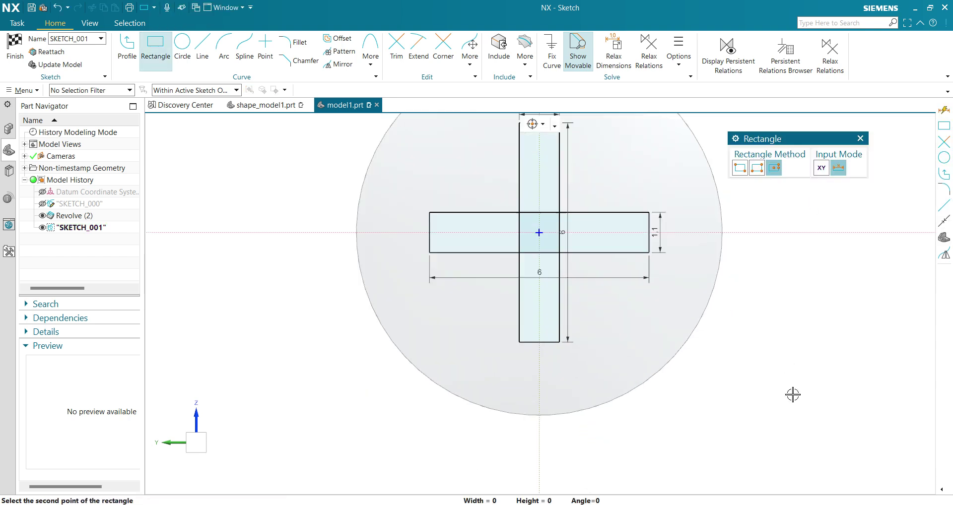
pyautogui.scroll(-1, 775, 351)
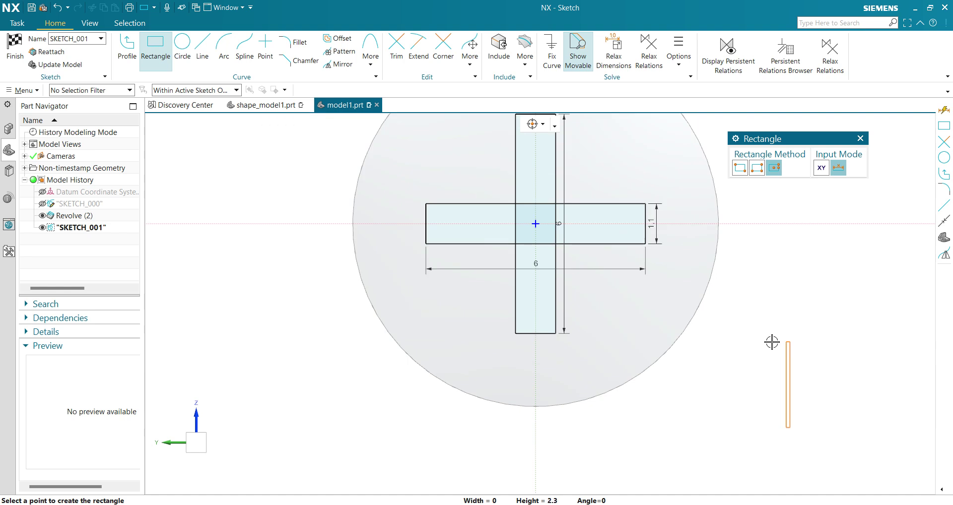
pyautogui.press('Escape')
pyautogui.scroll(-1, 770, 327)
pyautogui.keyDown('shift'); pyautogui.moveTo(770, 321); pyautogui.dragTo(687, 373, button='middle'); pyautogui.keyUp('shift')
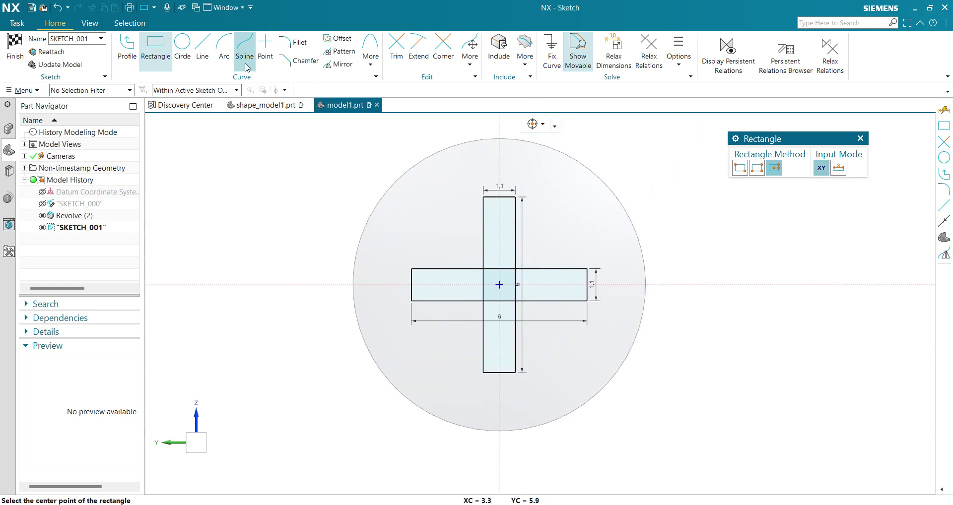
pyautogui.click(260, 186)
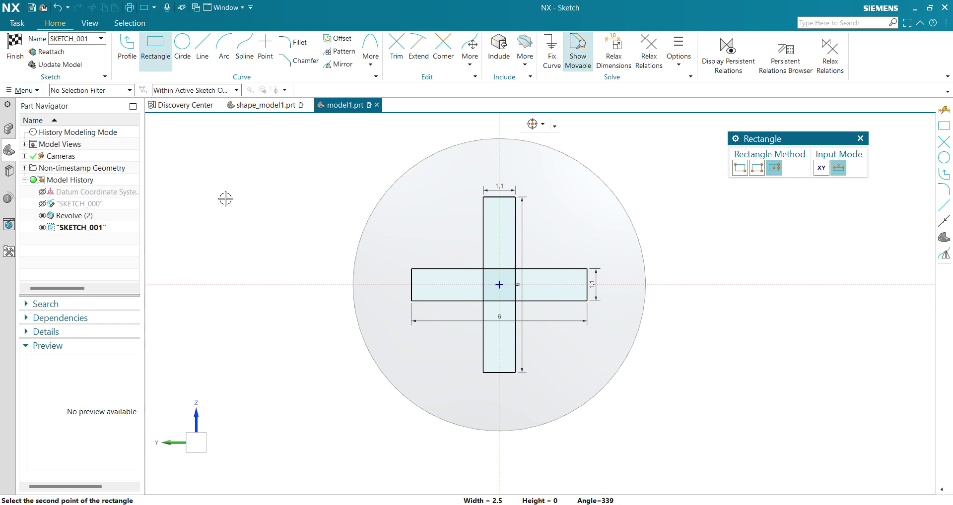
pyautogui.press('Escape')
pyautogui.press('Escape')
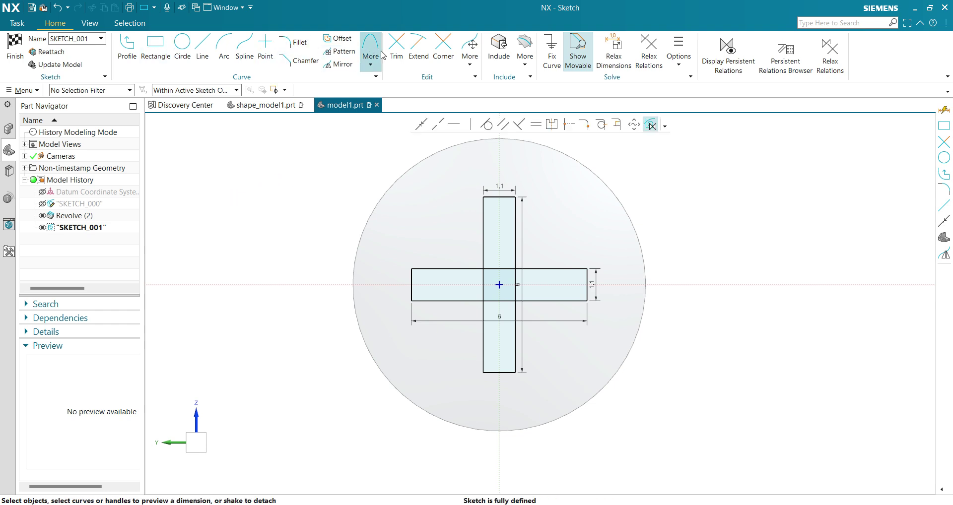
# Step: Trim away the overlapping inner lines so the cross becomes one outline
pyautogui.click(396, 48)
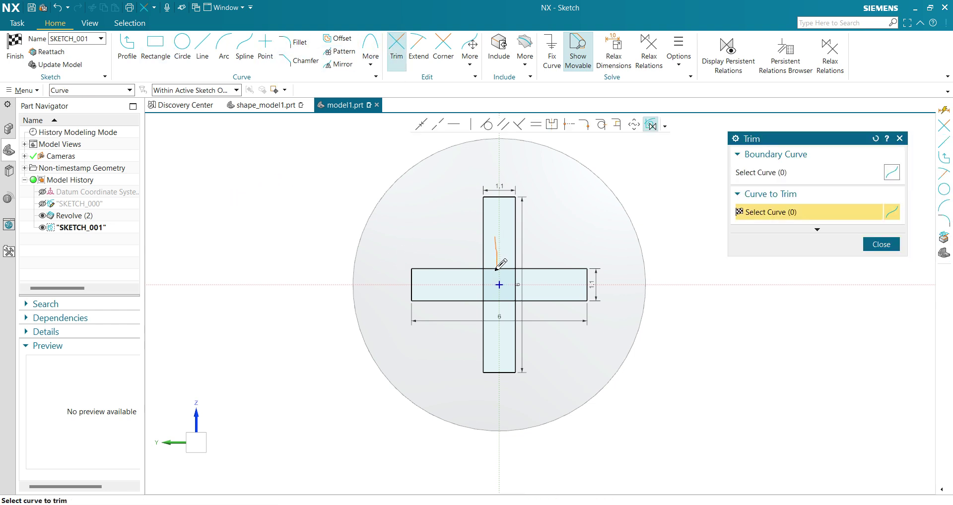
pyautogui.moveTo(496, 269)
pyautogui.mouseDown()
pyautogui.moveTo(473, 288)
pyautogui.moveTo(495, 307)
pyautogui.moveTo(526, 283)
pyautogui.mouseUp()
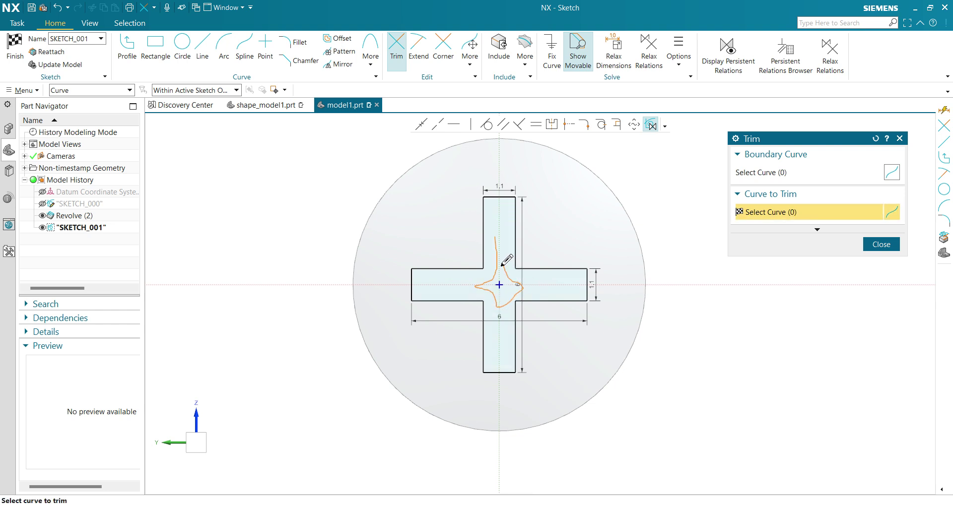
pyautogui.moveTo(501, 265); pyautogui.dragTo(502, 270)
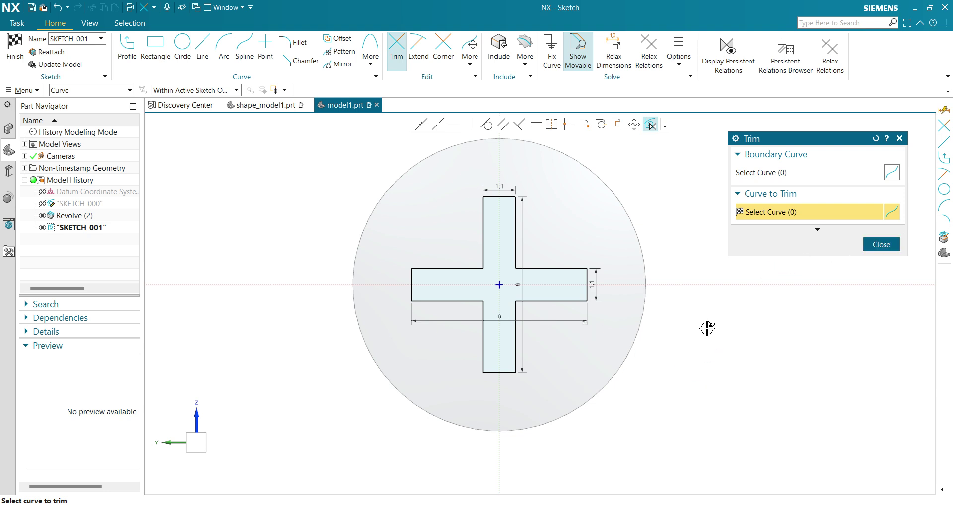
pyautogui.press('Escape')
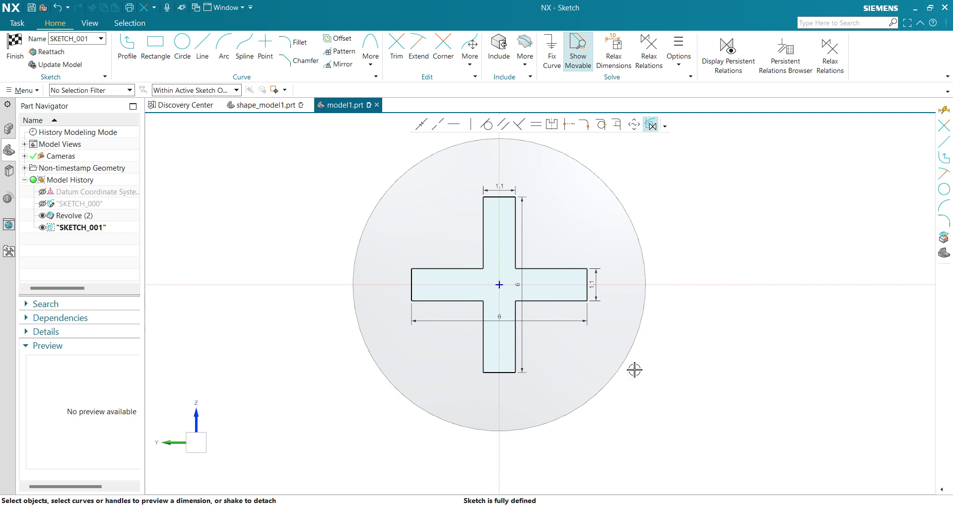
# Step: Finish SKETCH_001 and return to Modeling
pyautogui.moveTo(669, 410)
pyautogui.mouseDown(button='middle')
pyautogui.moveTo(631, 415)
pyautogui.moveTo(617, 404)
pyautogui.moveTo(515, 440)
pyautogui.moveTo(551, 410)
pyautogui.moveTo(548, 356)
pyautogui.mouseUp(button='middle')
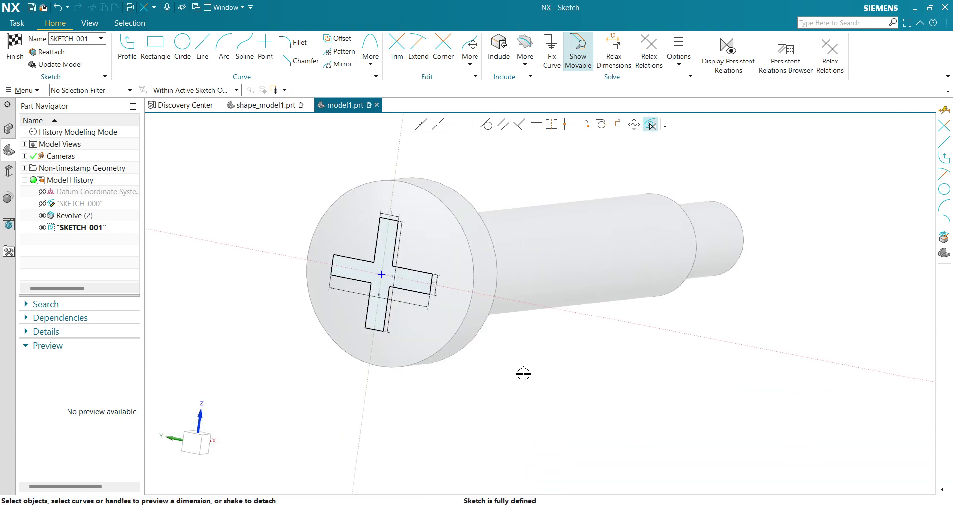
pyautogui.click(15, 49)
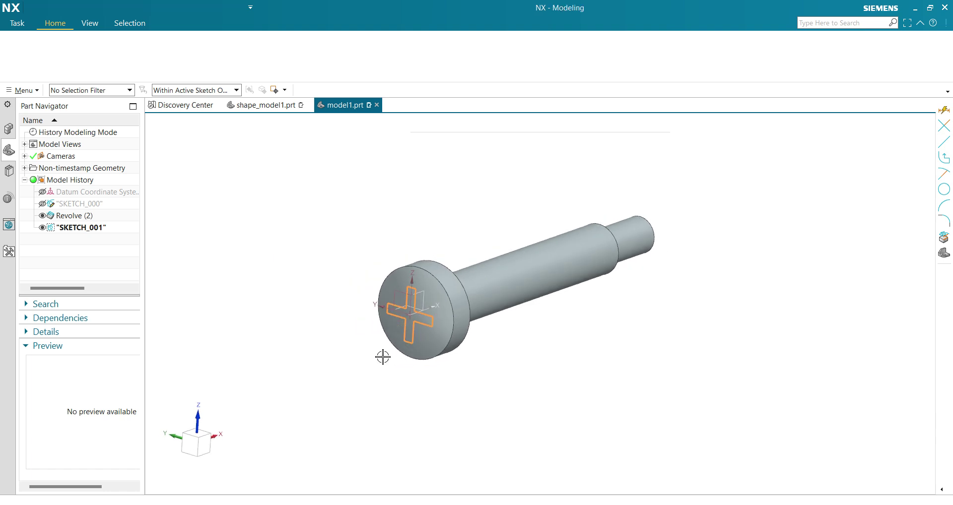
pyautogui.moveTo(383, 357)
pyautogui.mouseDown(button='middle')
pyautogui.moveTo(340, 350)
pyautogui.moveTo(351, 357)
pyautogui.mouseUp(button='middle')
pyautogui.scroll(-5, 419, 377)
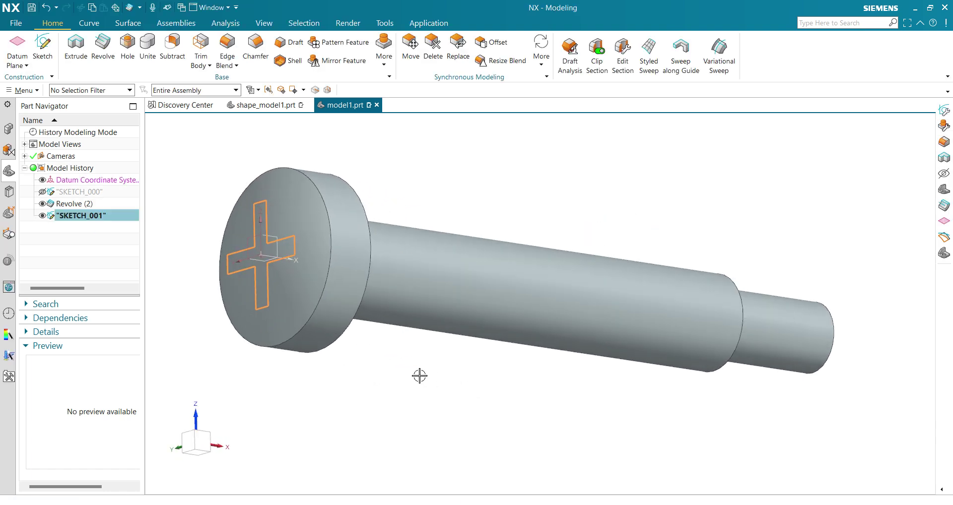
# Step: Start an Extrude using the cross outline as its profile
pyautogui.click(76, 47)
pyautogui.scroll(1, 522, 211)
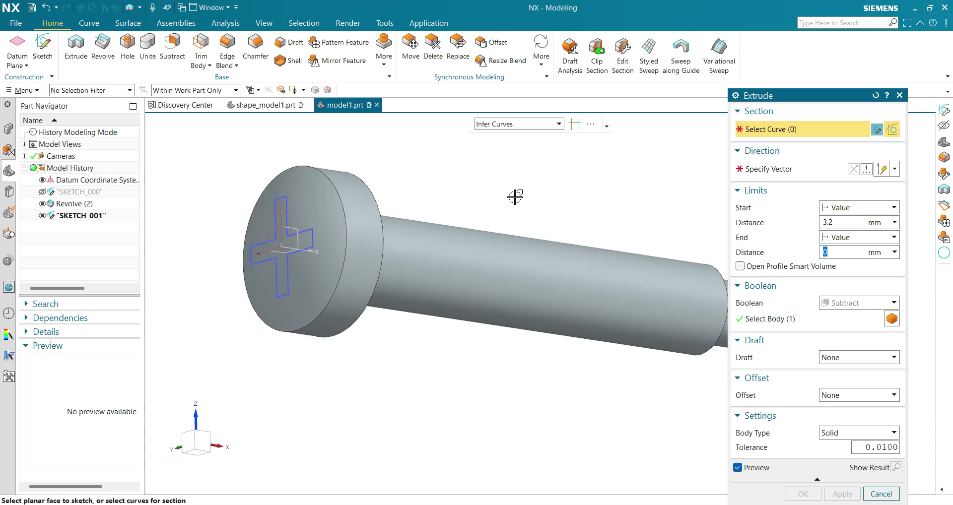
pyautogui.moveTo(513, 198); pyautogui.dragTo(553, 191, button='middle')
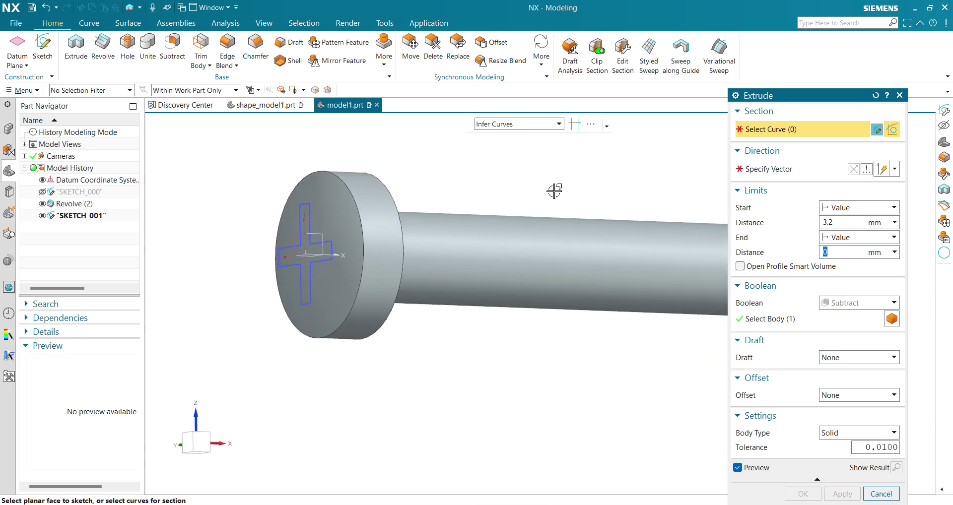
pyautogui.moveTo(487, 200); pyautogui.dragTo(422, 163, button='middle')
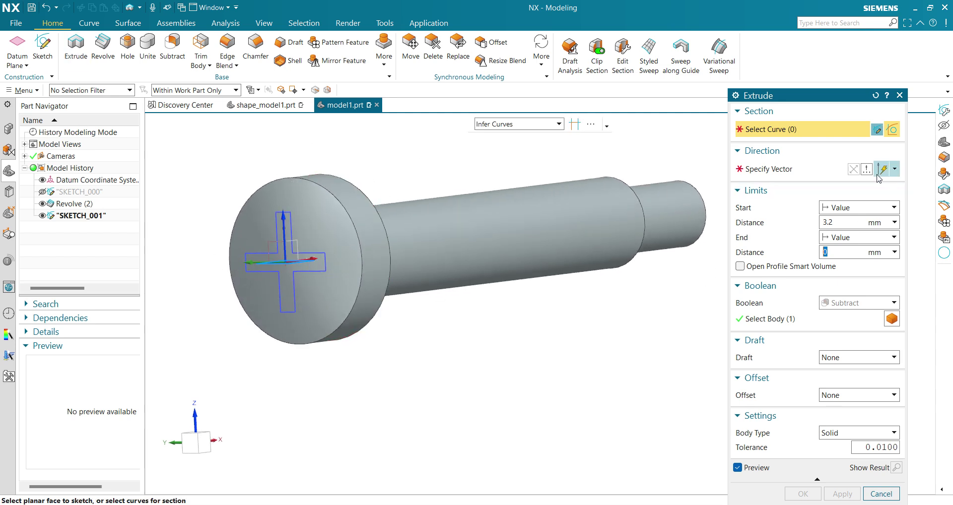
pyautogui.click(88, 216)
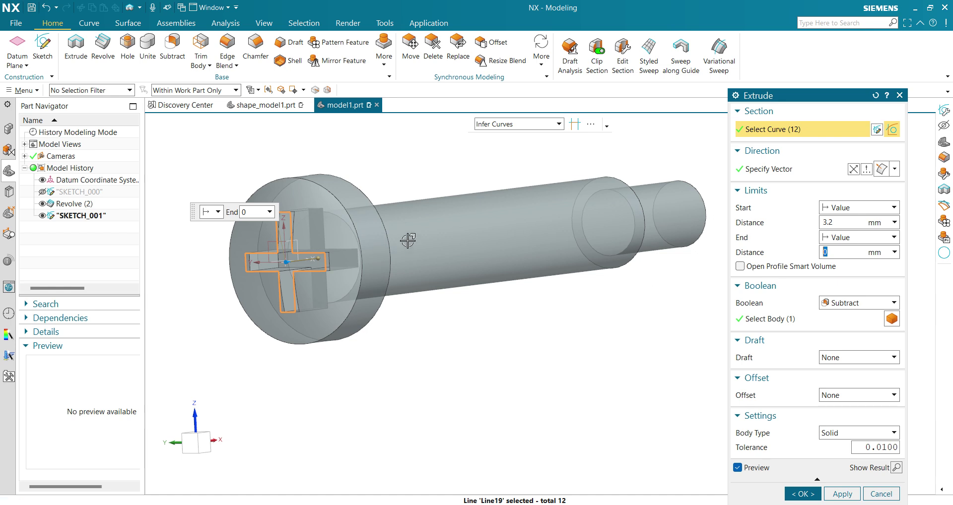
# Step: Set the extrusion distance to 3.2 mm with Boolean Subtract
pyautogui.click(841, 223)
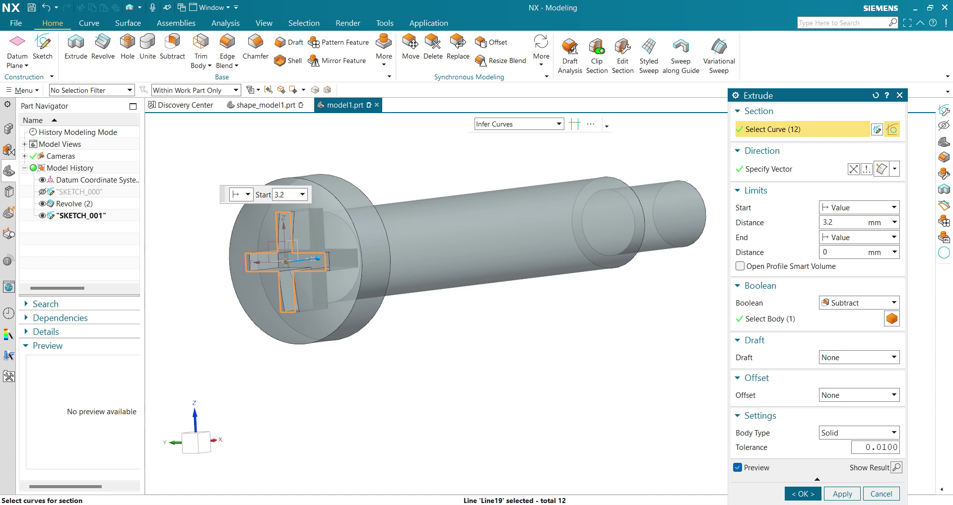
pyautogui.click(848, 304)
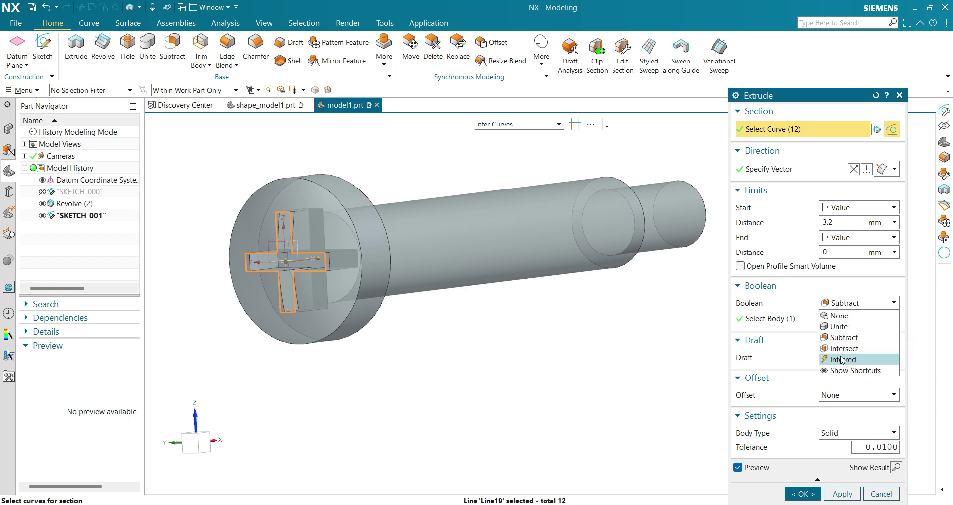
pyautogui.click(844, 338)
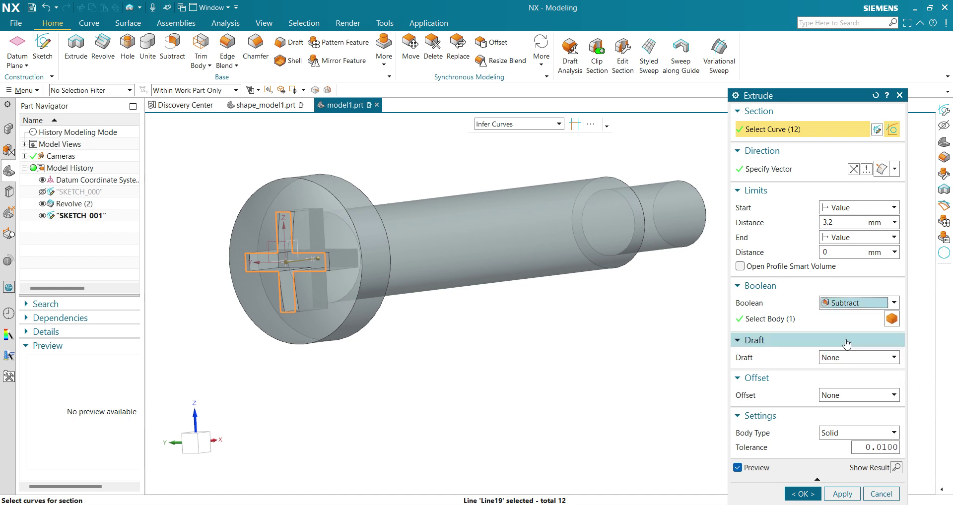
pyautogui.scroll(5, 271, 281)
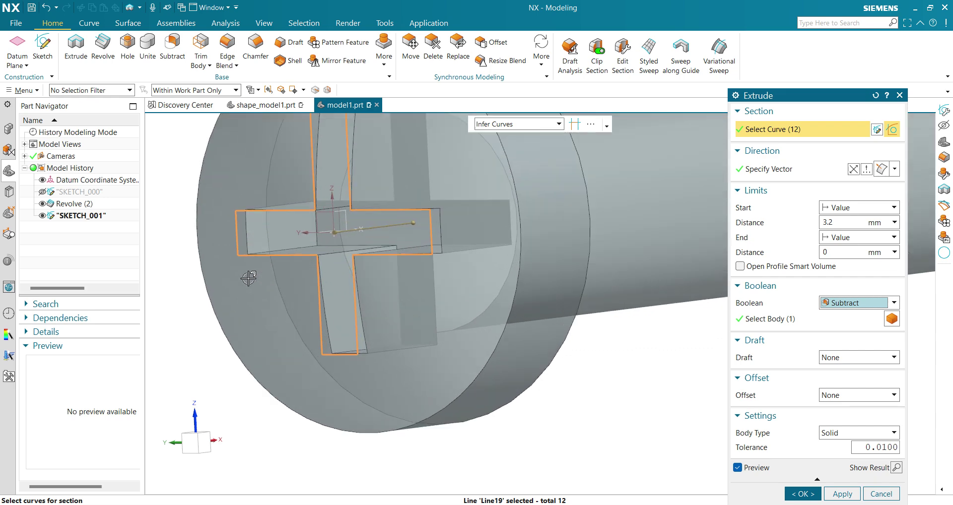
pyautogui.scroll(-2, 409, 244)
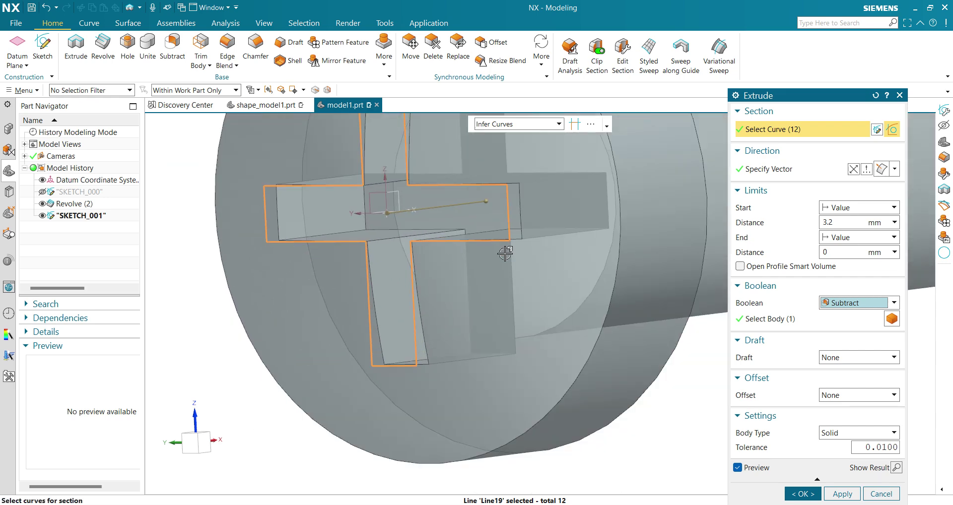
pyautogui.scroll(-3, 334, 396)
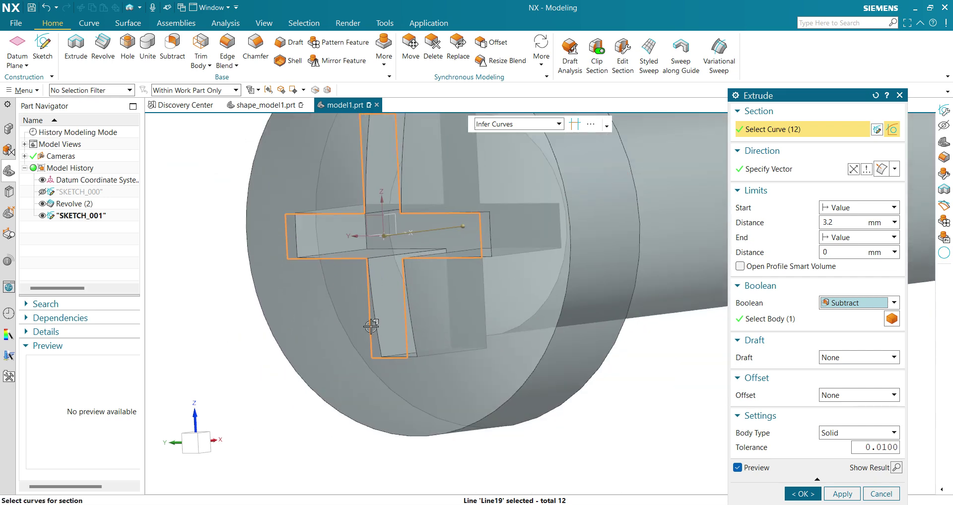
pyautogui.scroll(2, 366, 332)
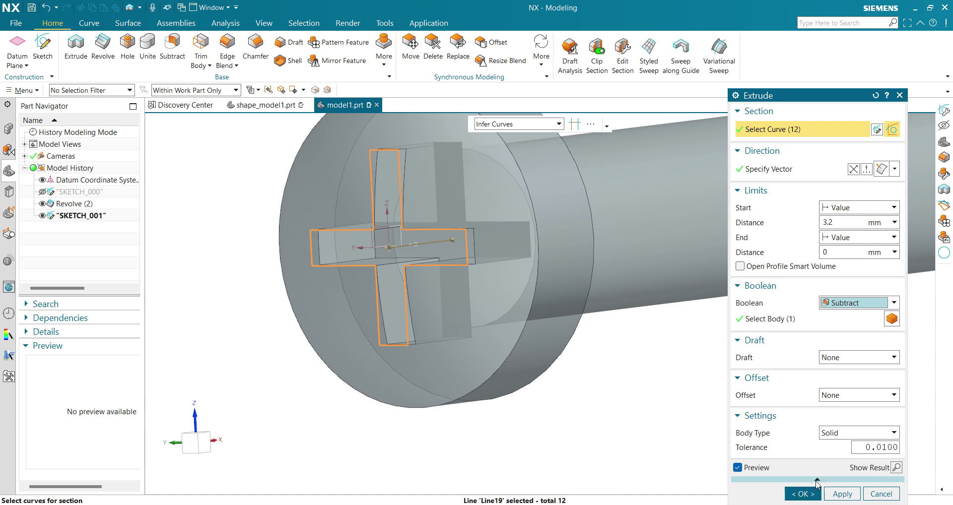
# Step: Confirm the 3.2 mm recess cut and hide SKETCH_001
pyautogui.click(803, 495)
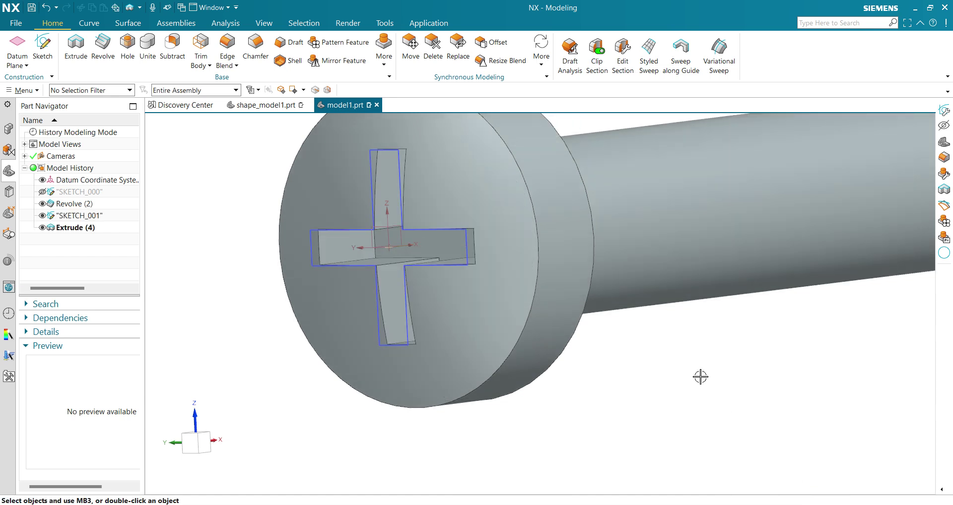
pyautogui.click(41, 228)
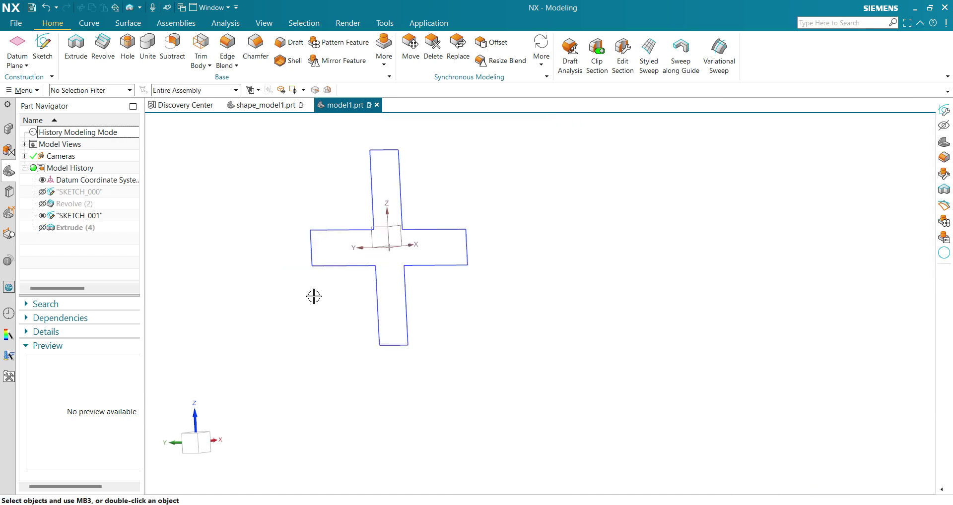
pyautogui.click(41, 228)
pyautogui.click(42, 215)
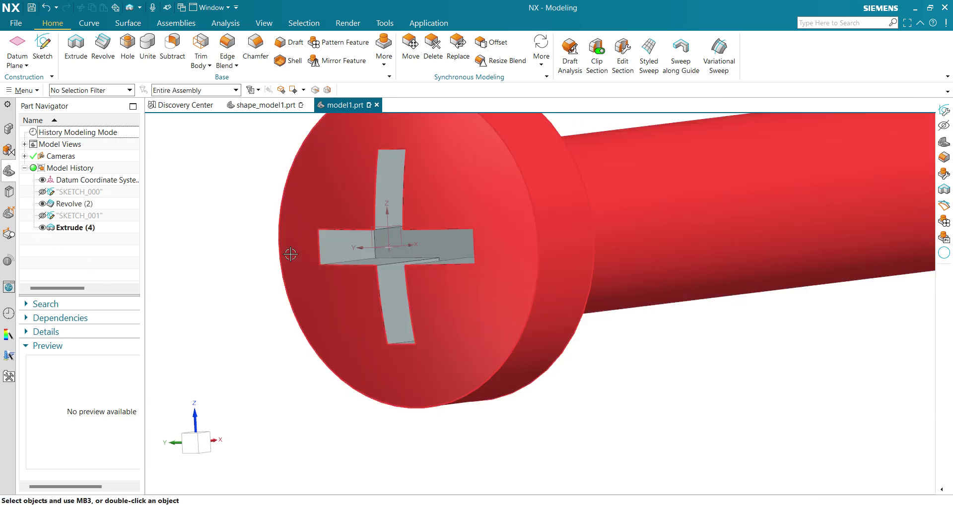
# Step: Orbit the screw to look down into the cross recess in the head
pyautogui.scroll(-3, 472, 248)
pyautogui.moveTo(471, 248); pyautogui.dragTo(400, 261, button='middle')
pyautogui.scroll(3, 535, 242)
pyautogui.moveTo(535, 241); pyautogui.dragTo(604, 344, button='middle')
pyautogui.scroll(-3, 571, 312)
pyautogui.scroll(3, 604, 343)
pyautogui.moveTo(652, 321); pyautogui.dragTo(702, 365, button='middle')
pyautogui.scroll(3, 734, 360)
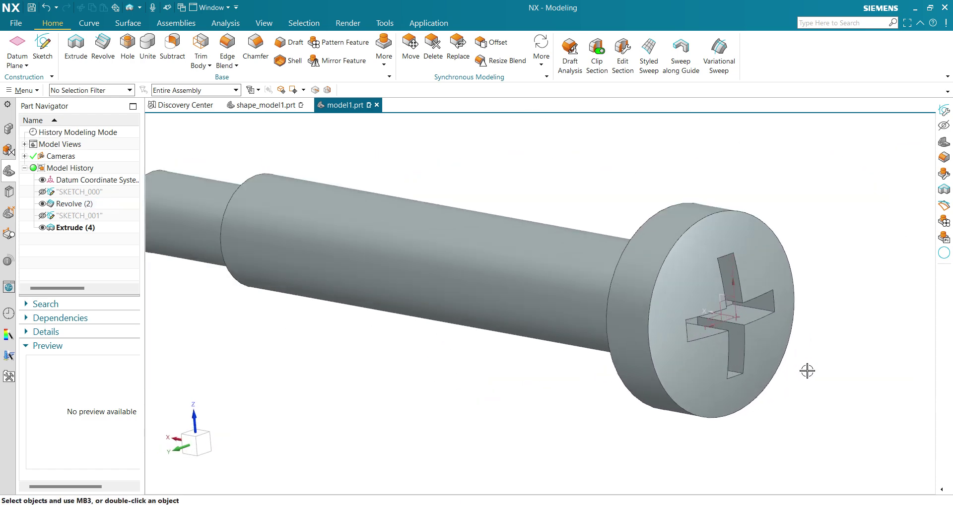
pyautogui.moveTo(806, 372); pyautogui.dragTo(780, 355, button='middle')
pyautogui.scroll(-2, 765, 337)
pyautogui.moveTo(748, 319); pyautogui.dragTo(706, 350, button='middle')
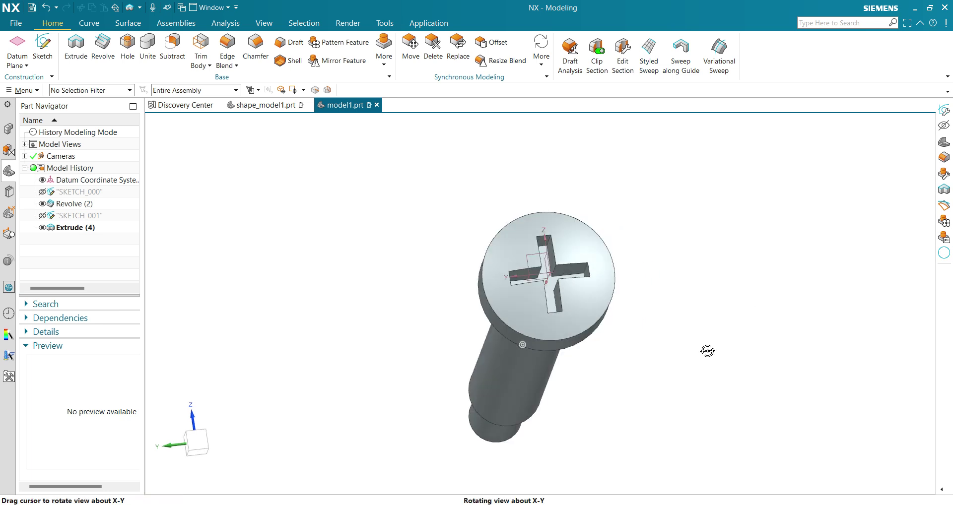
pyautogui.scroll(3, 613, 270)
pyautogui.moveTo(693, 284); pyautogui.dragTo(683, 384, button='middle')
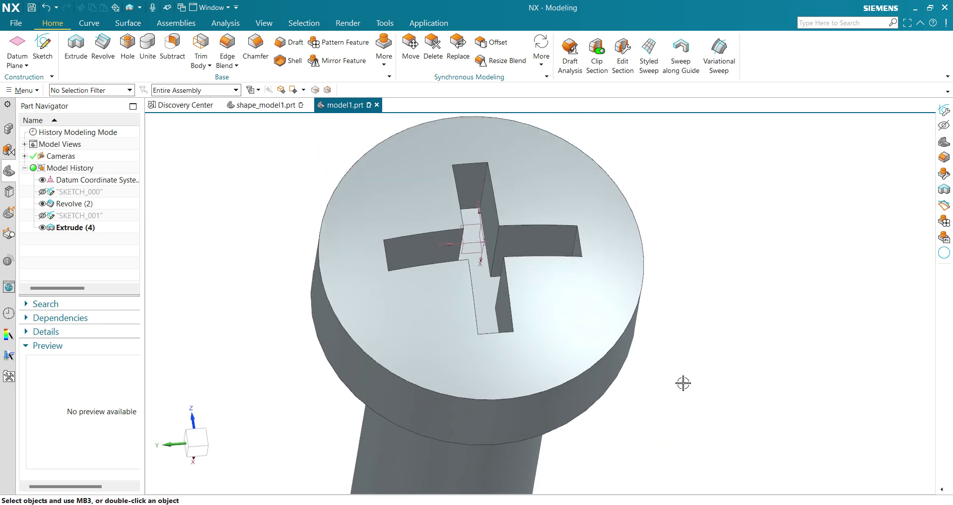
# Step: Edge-blend the four inner corner edges of the cross recess with a 1.1 mm radius
pyautogui.click(226, 46)
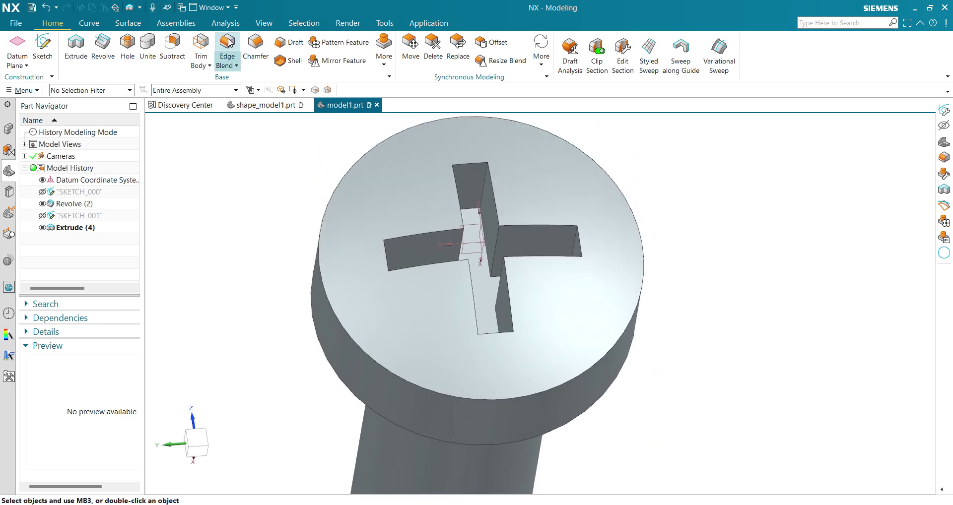
pyautogui.click(461, 247)
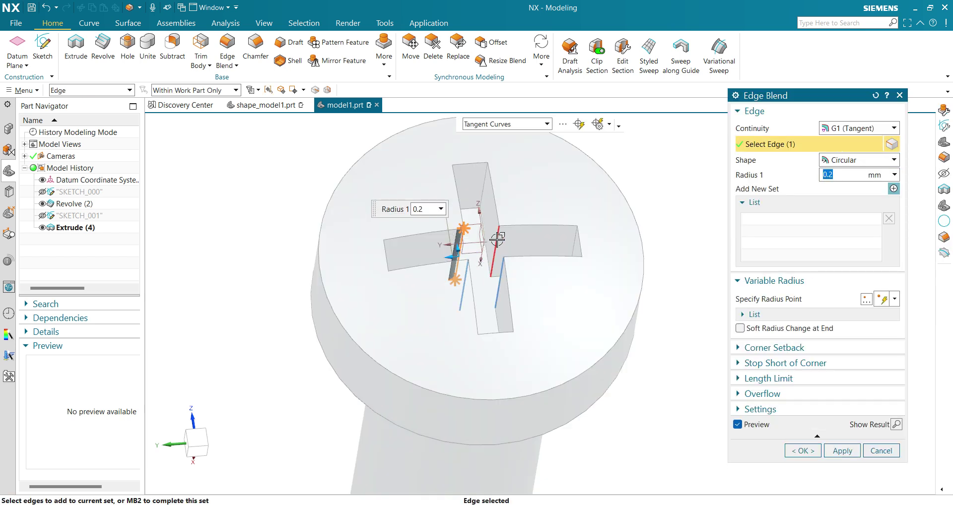
pyautogui.click(498, 239)
pyautogui.click(500, 283)
pyautogui.click(464, 285)
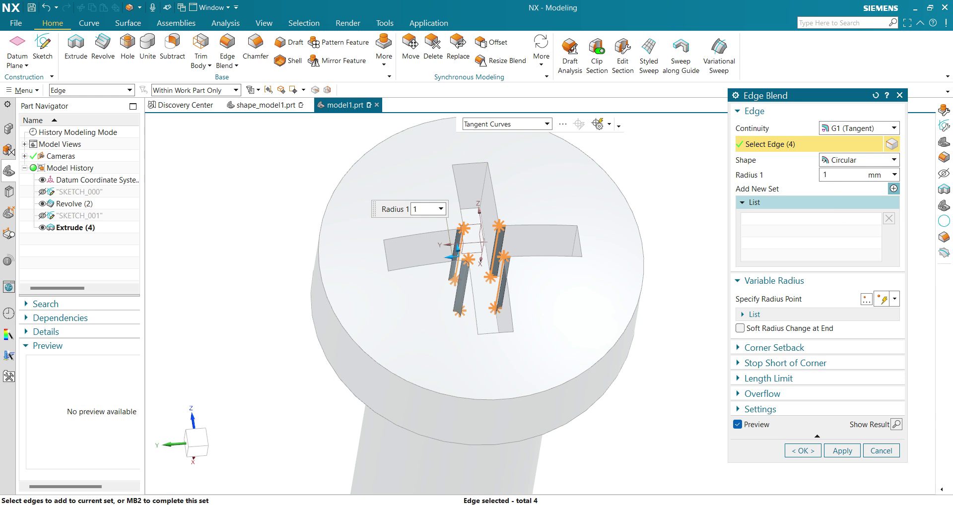
pyautogui.press('Return')
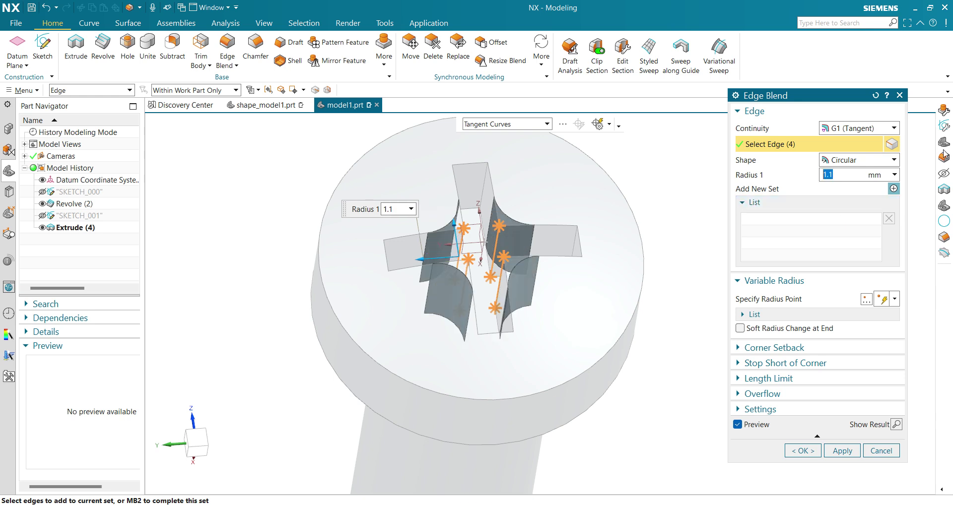
# Step: Add the eight outer vertical recess edges as a second 0.2 mm set beside the 1.1 mm fillets
pyautogui.click(894, 189)
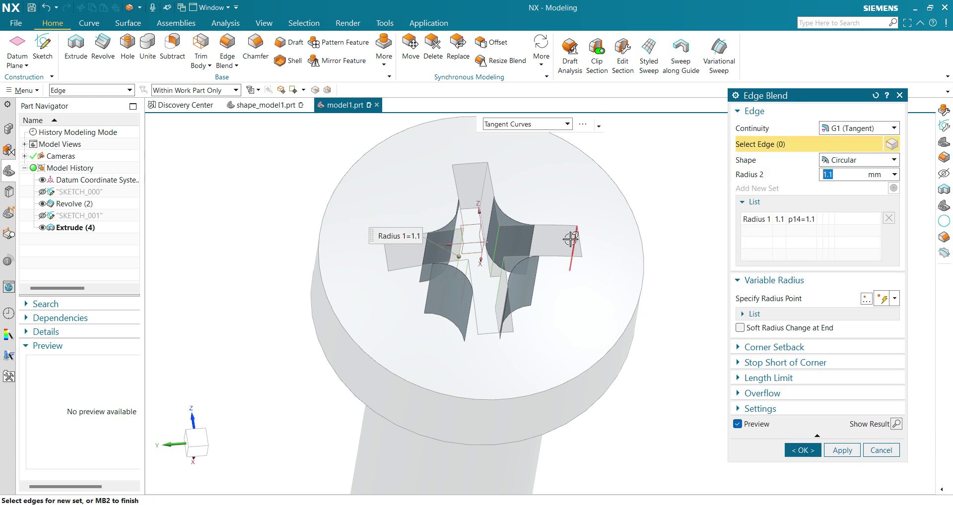
pyautogui.click(576, 242)
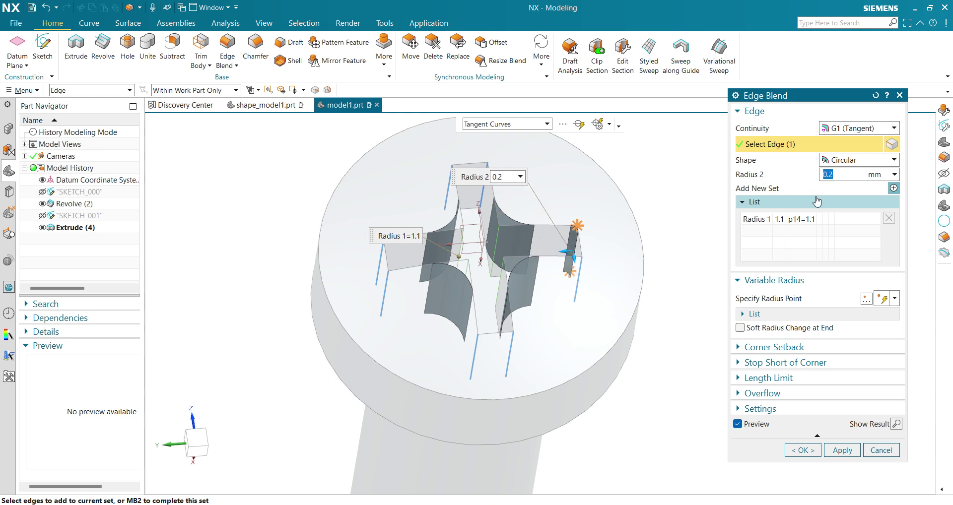
pyautogui.click(576, 282)
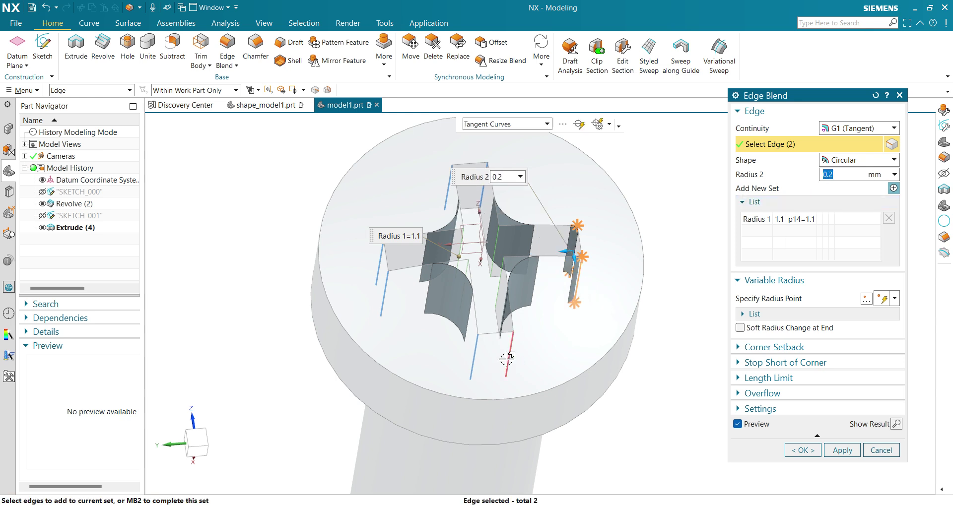
pyautogui.click(506, 358)
pyautogui.click(473, 360)
pyautogui.click(376, 273)
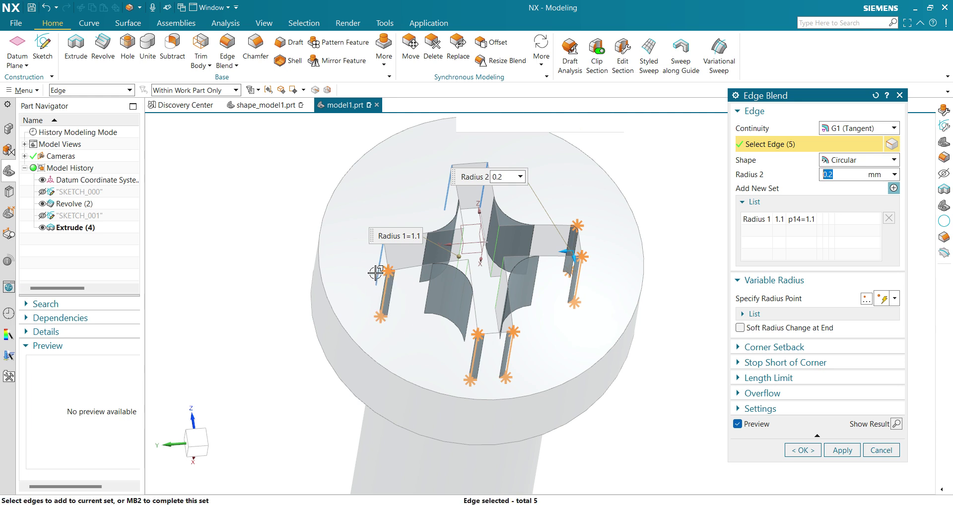
pyautogui.click(379, 262)
pyautogui.click(446, 194)
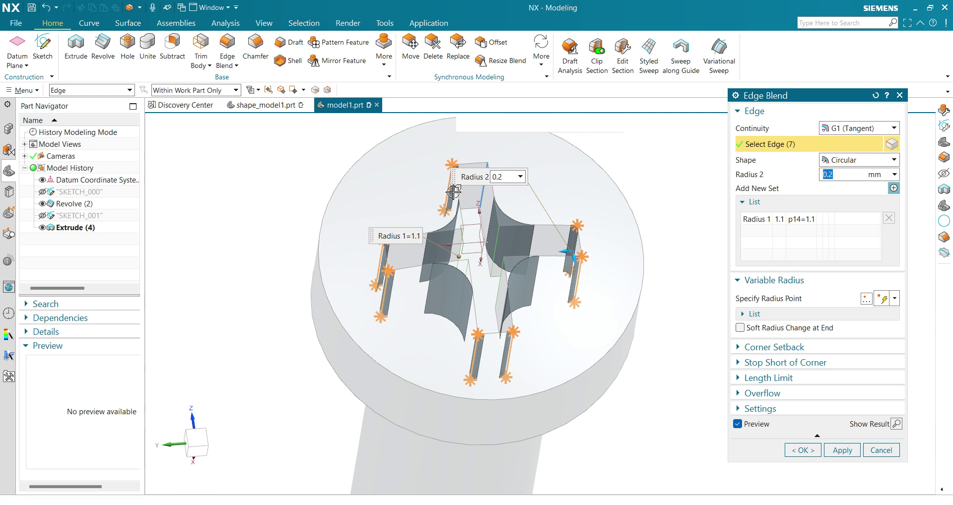
pyautogui.click(482, 191)
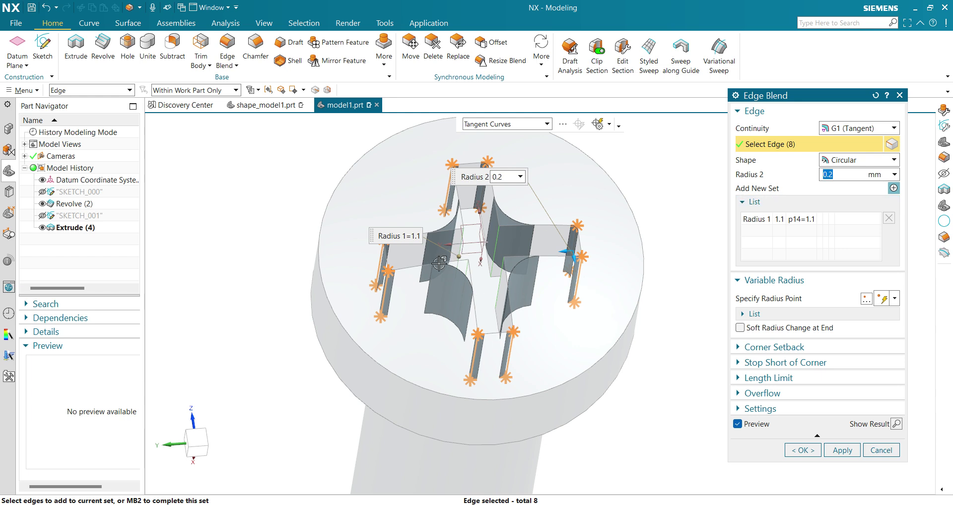
# Step: Commit both recess blends and orbit the screw to inspect the rounded recess
pyautogui.click(804, 451)
pyautogui.scroll(-3, 759, 262)
pyautogui.moveTo(760, 262); pyautogui.dragTo(725, 292, button='middle')
pyautogui.scroll(-2, 672, 389)
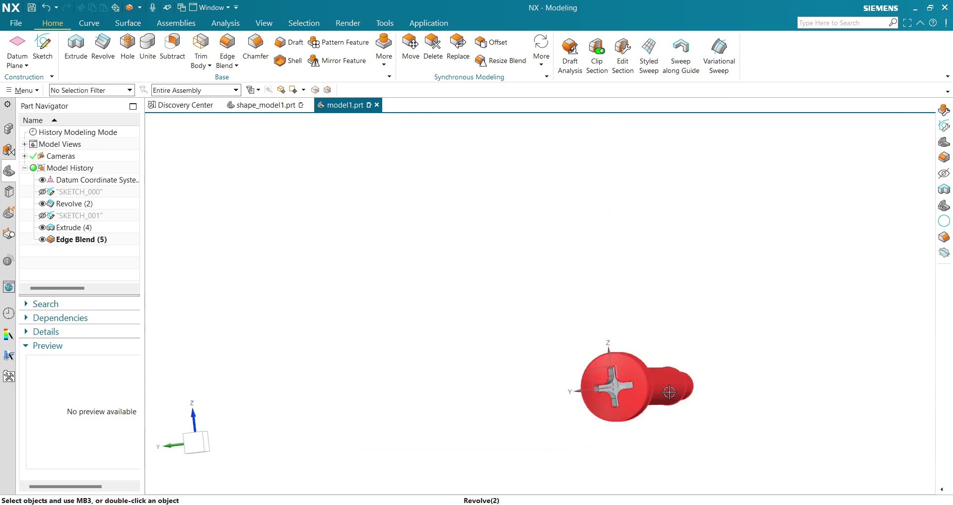
pyautogui.moveTo(672, 389); pyautogui.dragTo(535, 290, button='middle')
pyautogui.scroll(3, 467, 307)
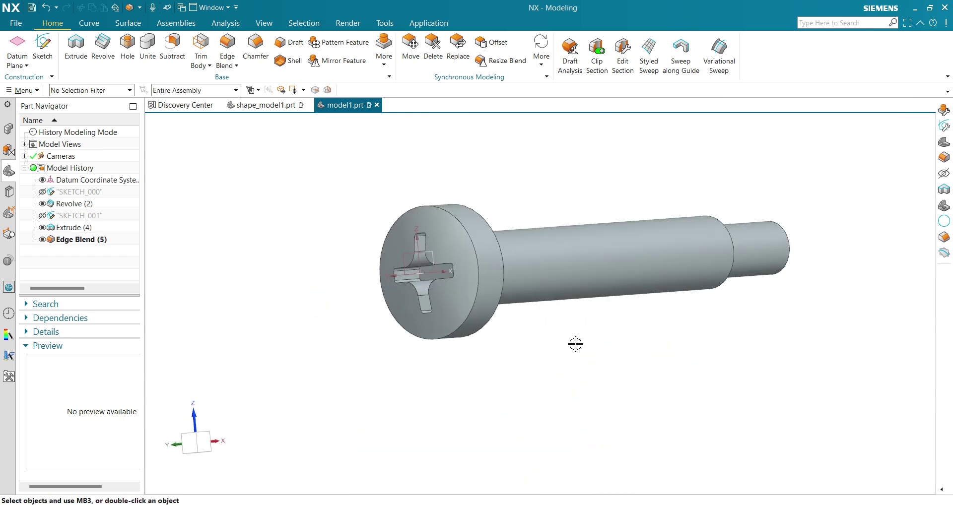
pyautogui.moveTo(575, 344); pyautogui.dragTo(464, 370, button='middle')
# Step: Round the head face edge, head underside edge and shaft step edge at 0.4 mm
pyautogui.click(226, 45)
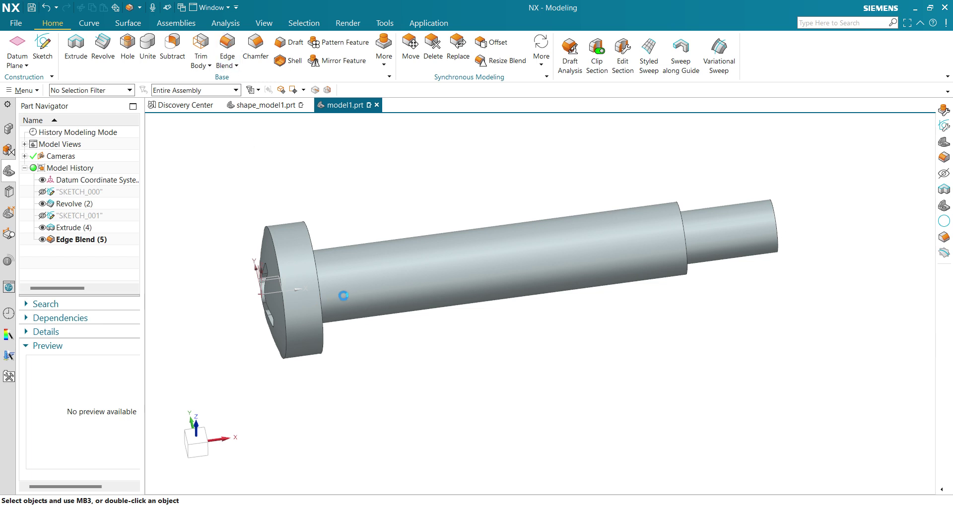
pyautogui.moveTo(412, 212); pyautogui.dragTo(417, 212, button='middle')
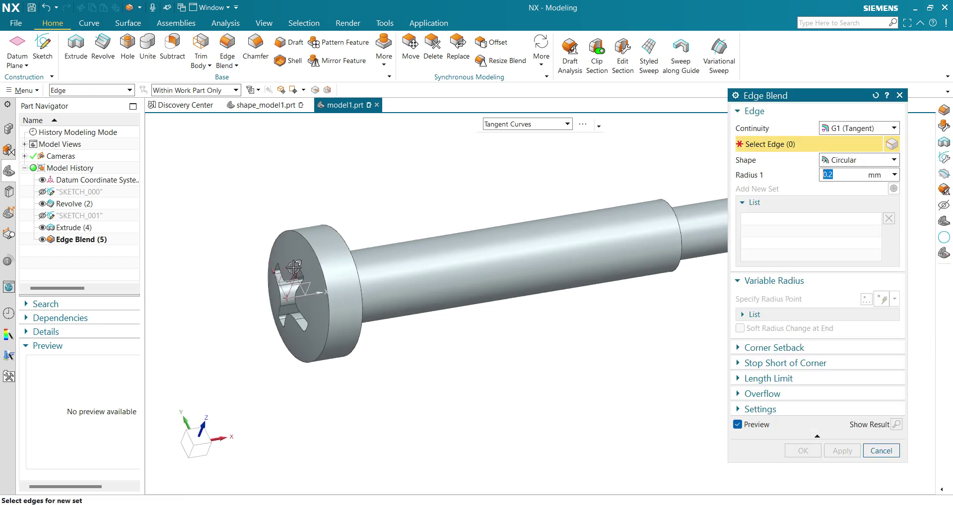
pyautogui.click(318, 255)
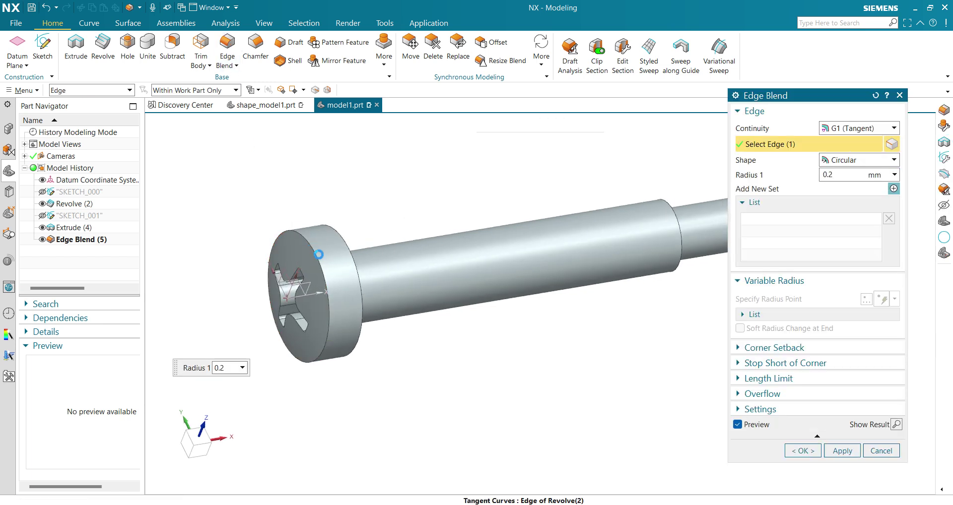
pyautogui.click(347, 254)
pyautogui.click(677, 237)
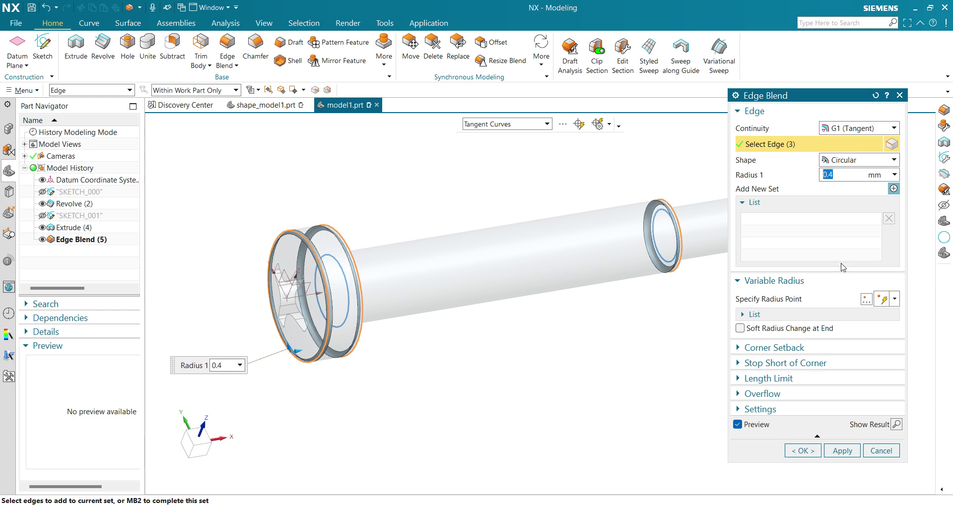
pyautogui.click(803, 450)
pyautogui.moveTo(675, 370); pyautogui.dragTo(618, 374, button='middle')
pyautogui.scroll(-3, 617, 367)
pyautogui.scroll(3, 613, 362)
# Step: Chamfer the circular end edge of the shaft tip symmetrically at 0.5 mm
pyautogui.click(255, 47)
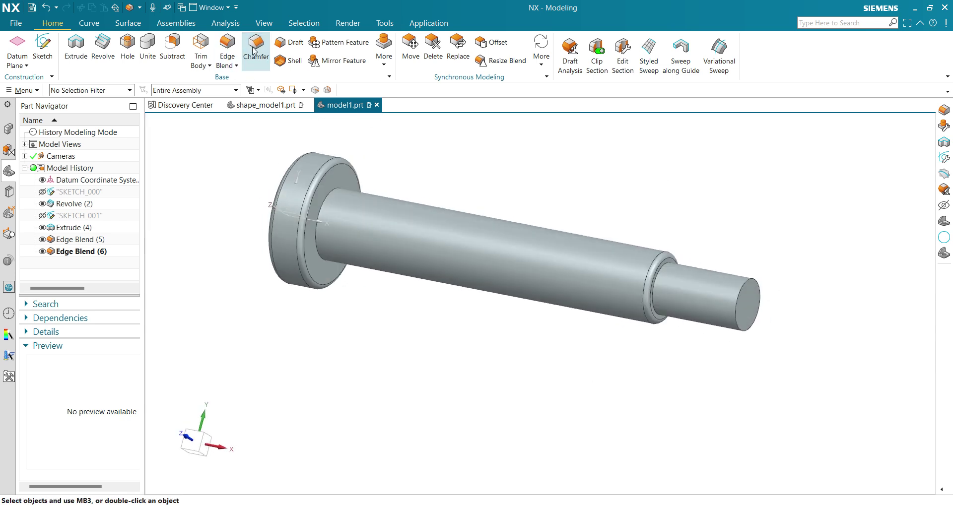
pyautogui.scroll(-3, 556, 368)
pyautogui.moveTo(556, 383); pyautogui.dragTo(487, 381, button='middle')
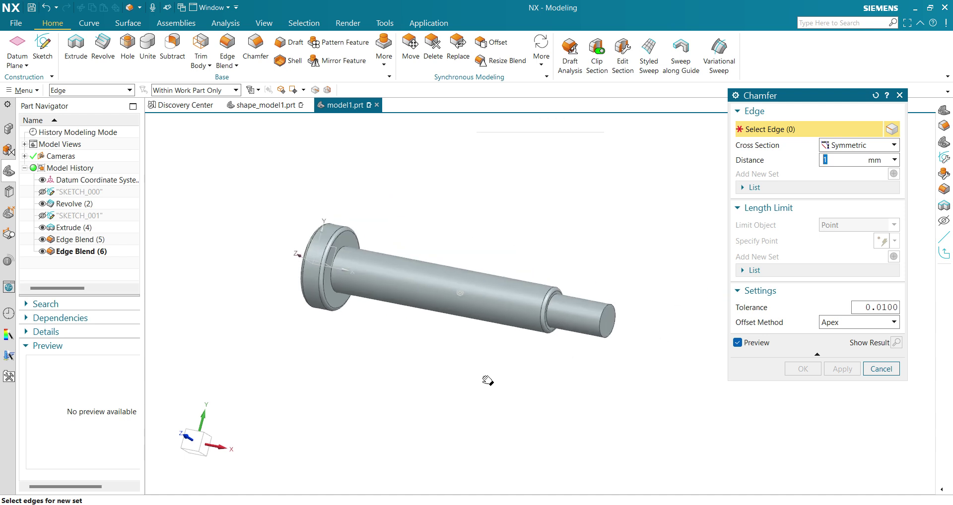
pyautogui.scroll(3, 543, 370)
pyautogui.click(636, 262)
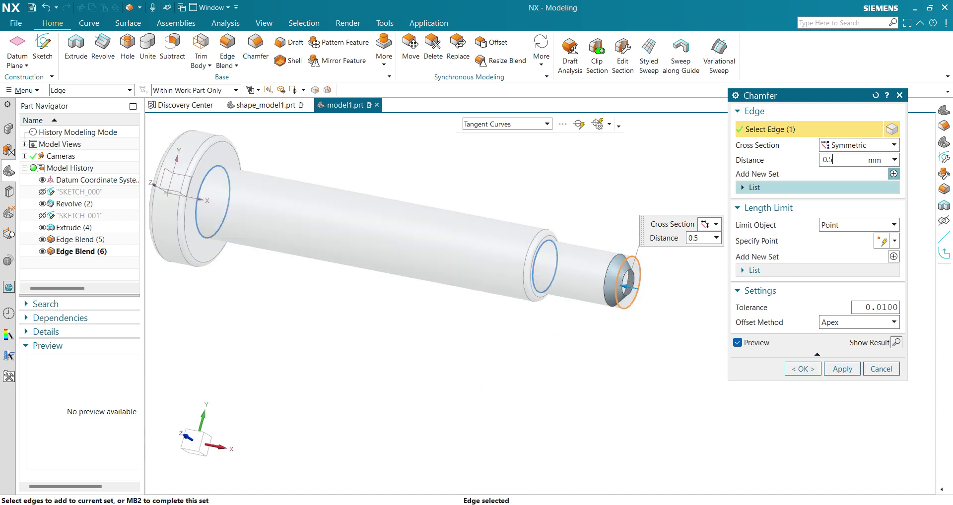
pyautogui.press('Return')
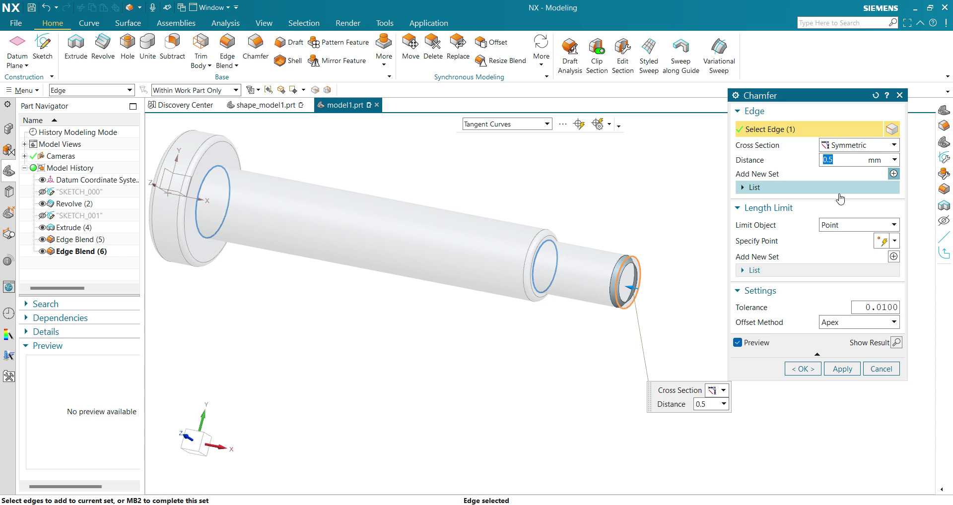
pyautogui.click(802, 369)
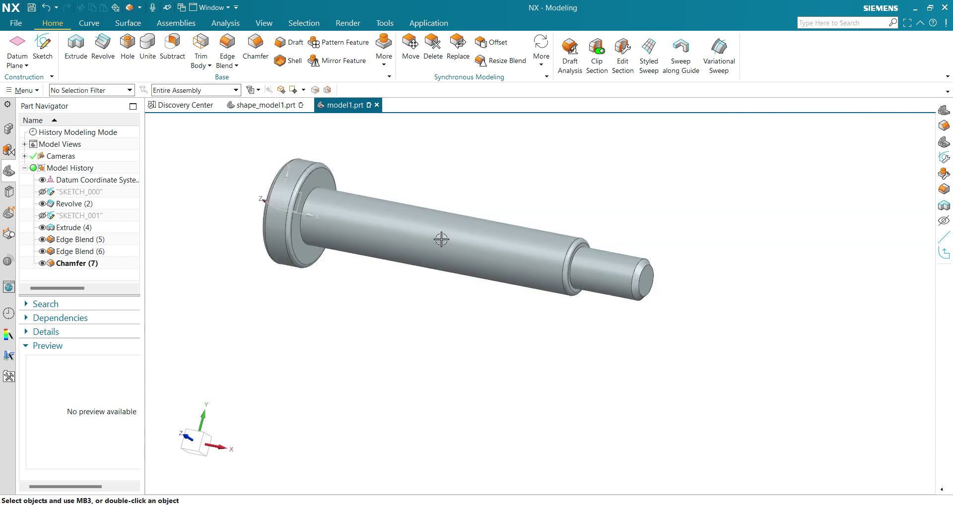
pyautogui.moveTo(441, 239); pyautogui.dragTo(453, 308, button='middle')
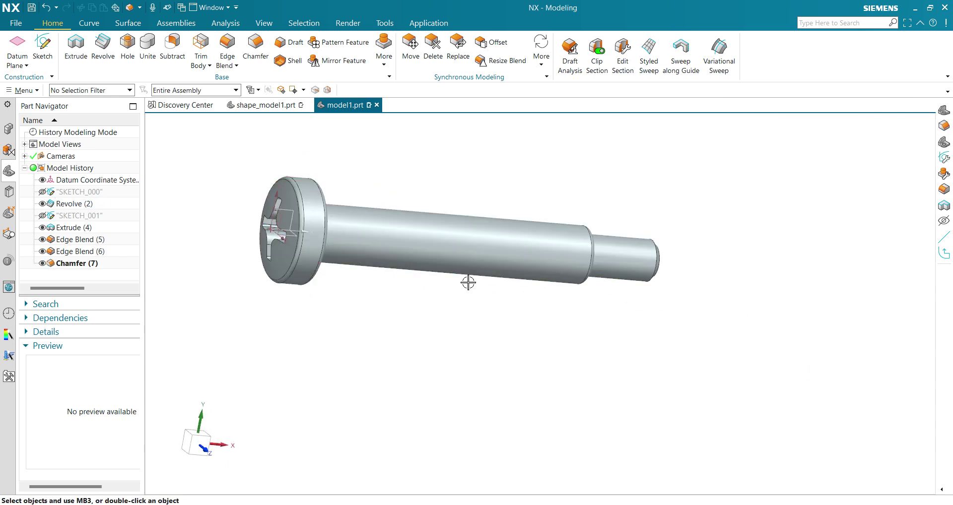
pyautogui.scroll(3, 468, 282)
pyautogui.moveTo(564, 351)
pyautogui.mouseDown(button='middle')
pyautogui.moveTo(511, 347)
pyautogui.moveTo(529, 357)
pyautogui.moveTo(570, 342)
pyautogui.mouseUp(button='middle')
pyautogui.scroll(-3, 644, 313)
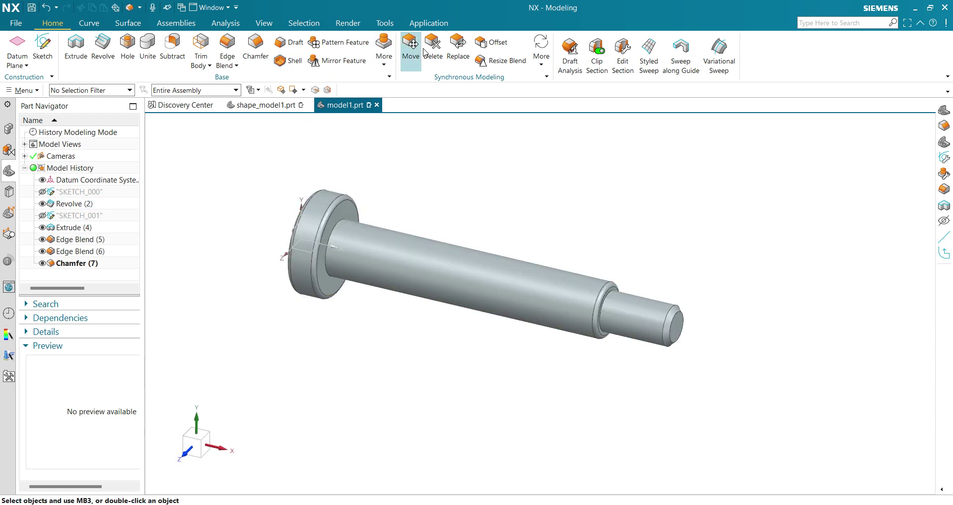
# Step: Thread the narrow shaft end with a Detailed M4 x 0.7 thread, 10 mm long
pyautogui.click(387, 59)
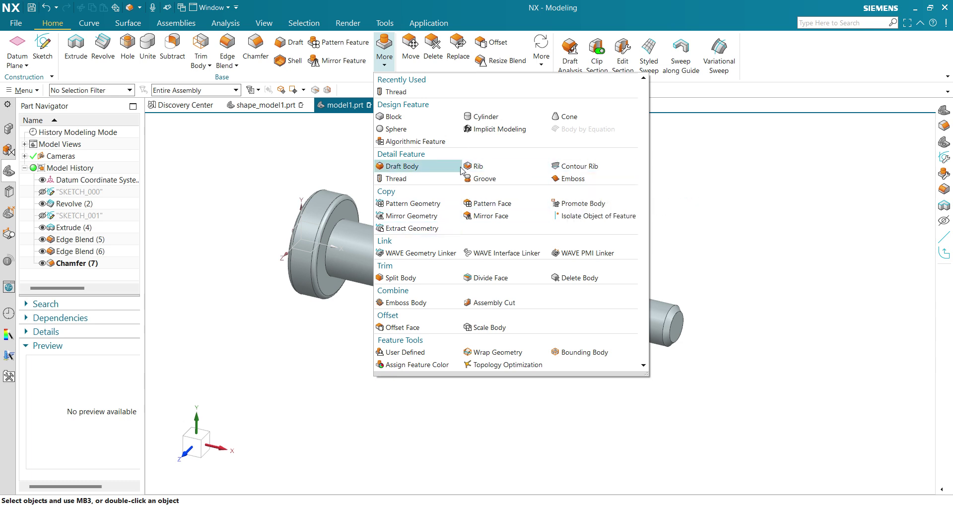
pyautogui.click(397, 178)
pyautogui.scroll(2, 625, 253)
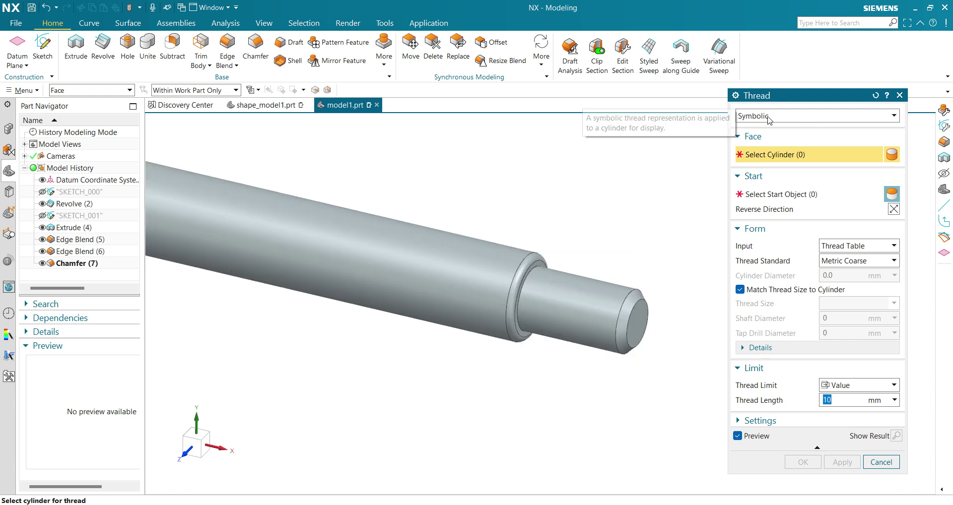
pyautogui.click(805, 119)
pyautogui.click(762, 139)
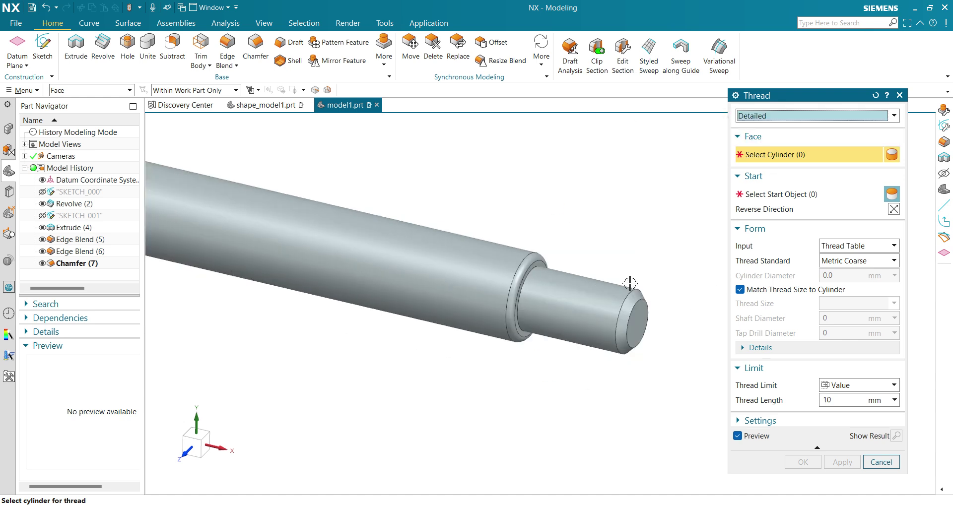
pyautogui.click(550, 306)
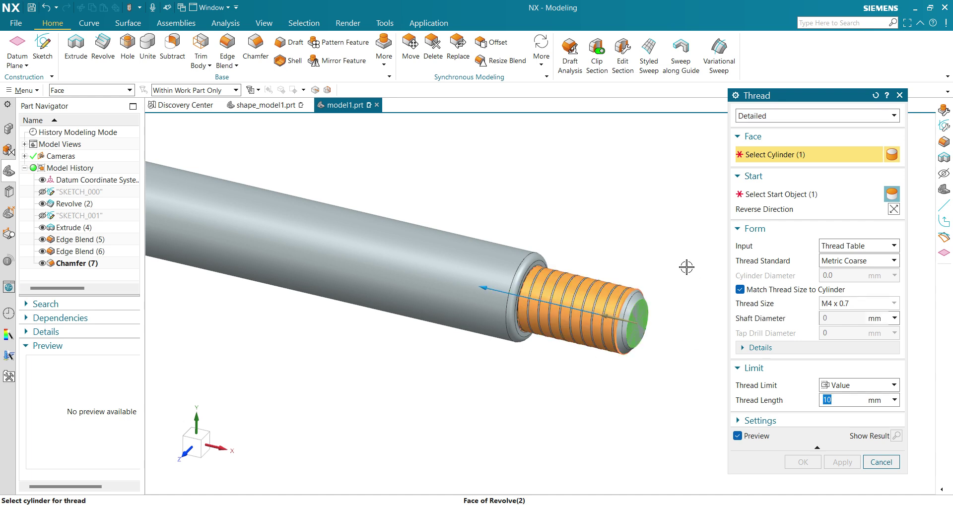
pyautogui.click(866, 400)
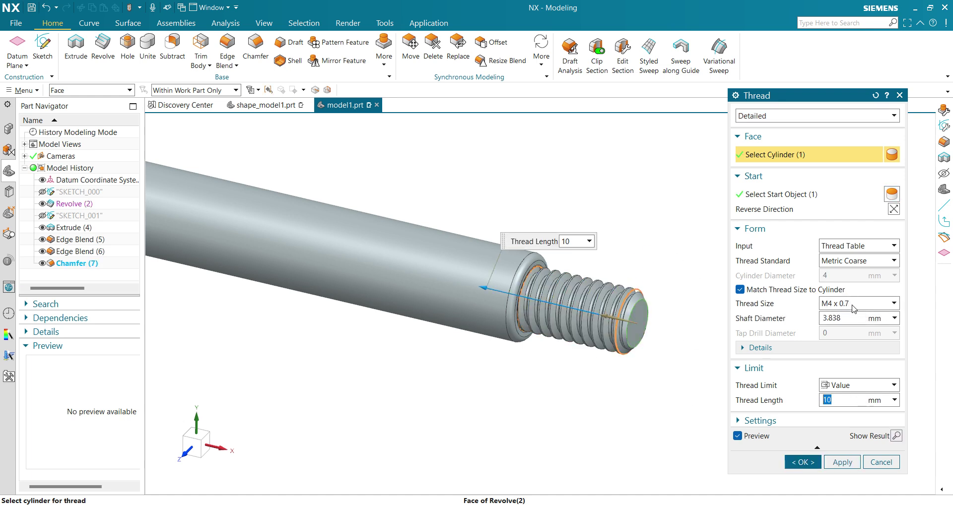
pyautogui.click(810, 462)
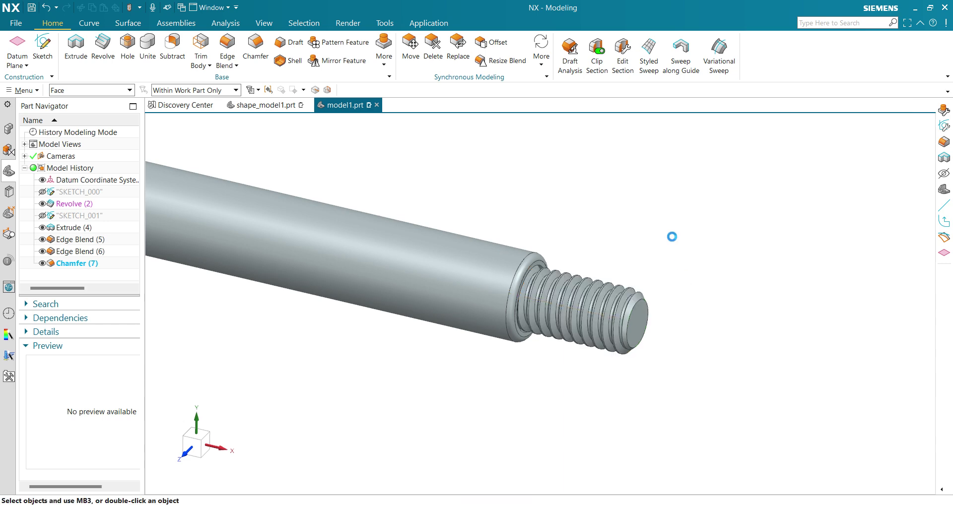
pyautogui.scroll(-5, 663, 230)
# Step: Blend the 24-edge chain around the cross recess rim at 0.2 mm radius
pyautogui.scroll(5, 546, 283)
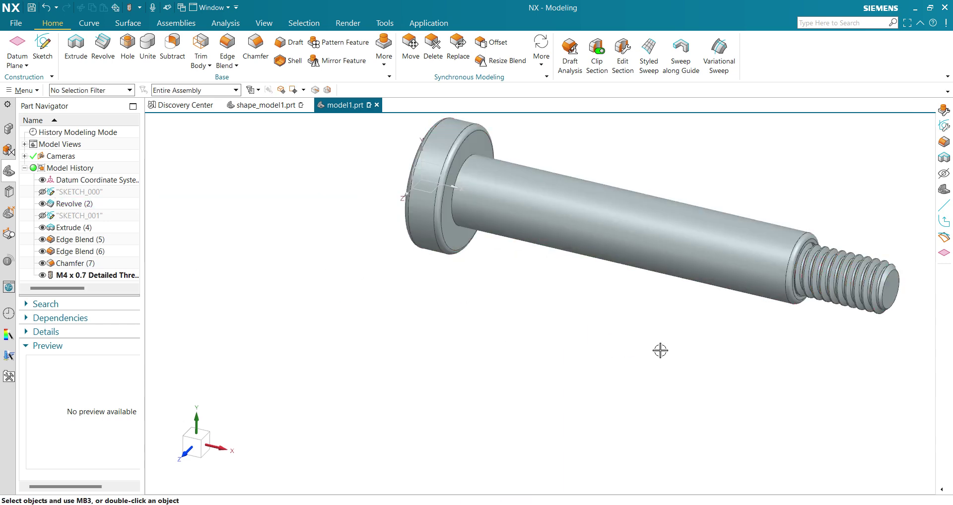
pyautogui.moveTo(660, 351); pyautogui.dragTo(695, 355, button='middle')
pyautogui.scroll(-3, 639, 302)
pyautogui.moveTo(639, 302); pyautogui.dragTo(633, 331, button='middle')
pyautogui.scroll(3, 512, 197)
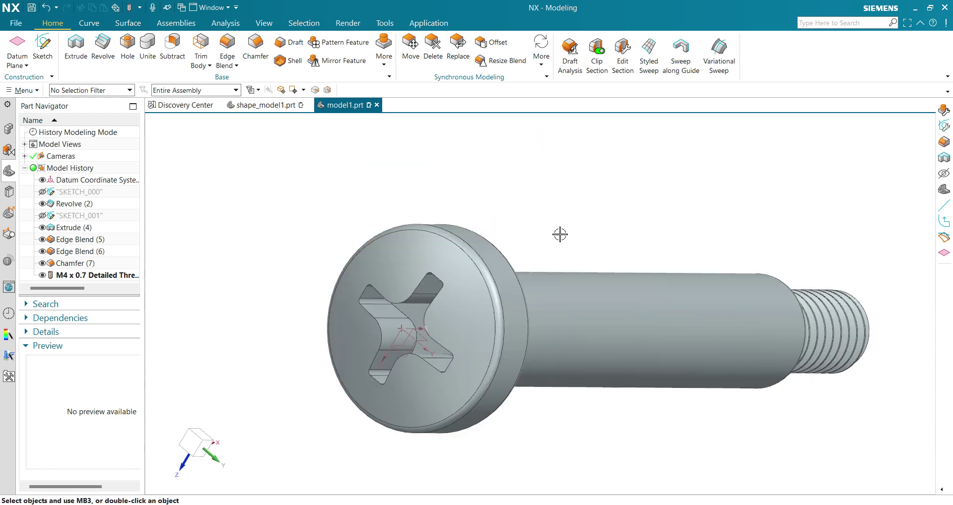
pyautogui.keyDown('shift'); pyautogui.moveTo(560, 234); pyautogui.dragTo(442, 145, button='middle'); pyautogui.keyUp('shift')
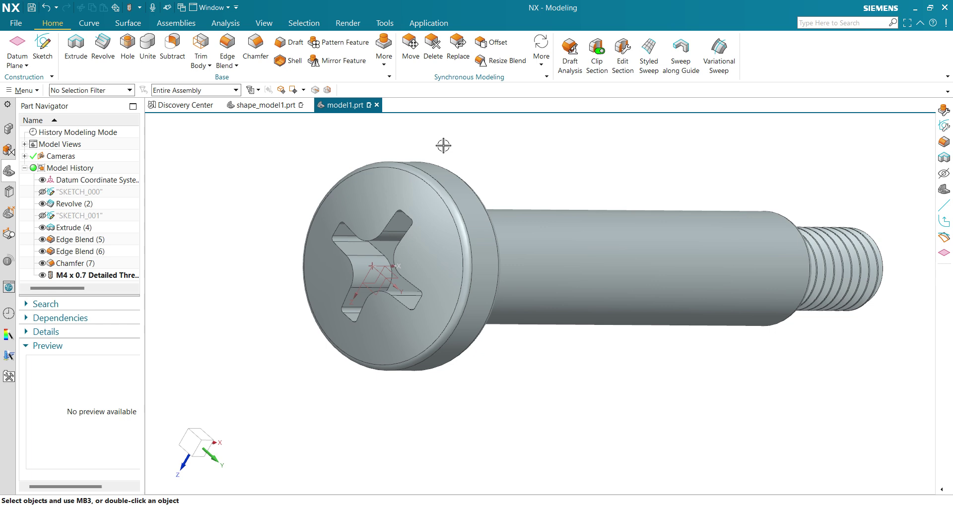
pyautogui.click(230, 49)
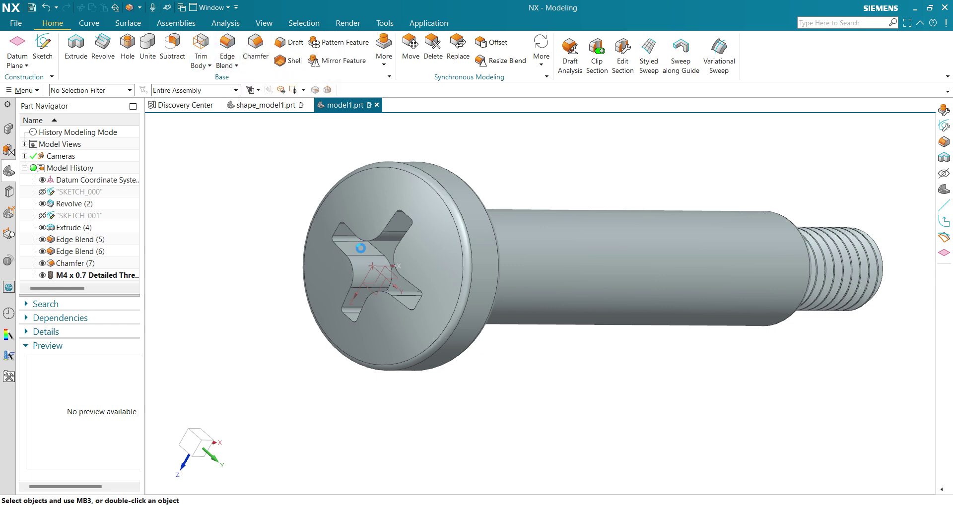
pyautogui.click(385, 223)
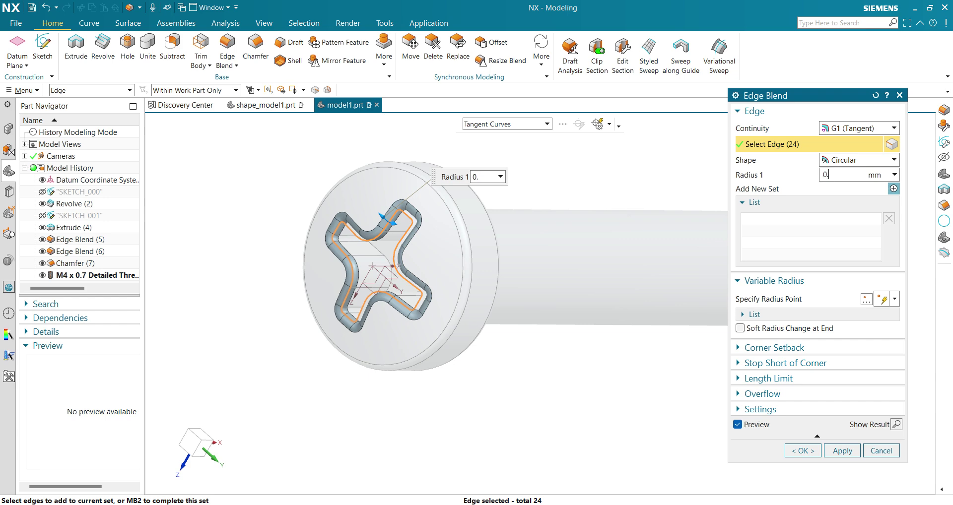
pyautogui.doubleClick(836, 174)
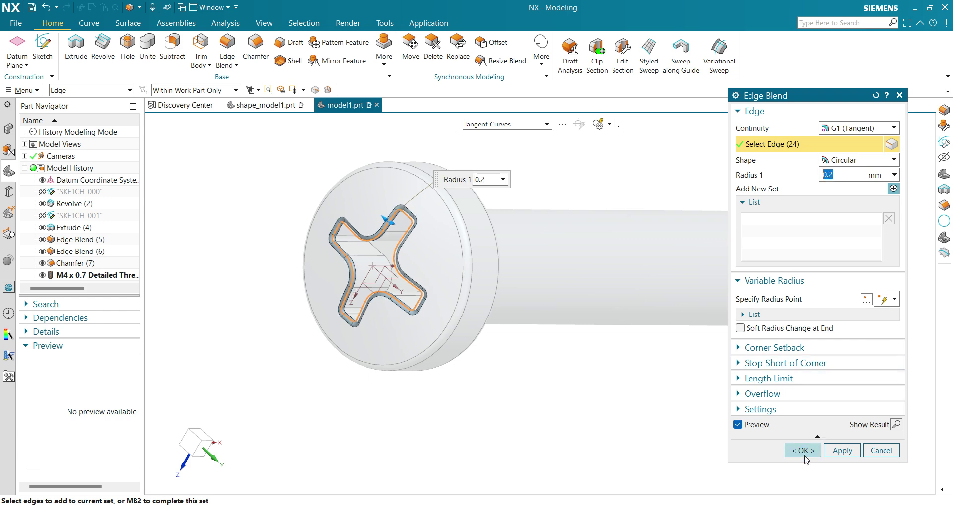
pyautogui.click(803, 450)
# Step: Orbit the finished screw, head on the left, to inspect the blended recess
pyautogui.moveTo(590, 377); pyautogui.dragTo(389, 390, button='middle')
pyautogui.scroll(-4, 389, 391)
pyautogui.scroll(2, 452, 398)
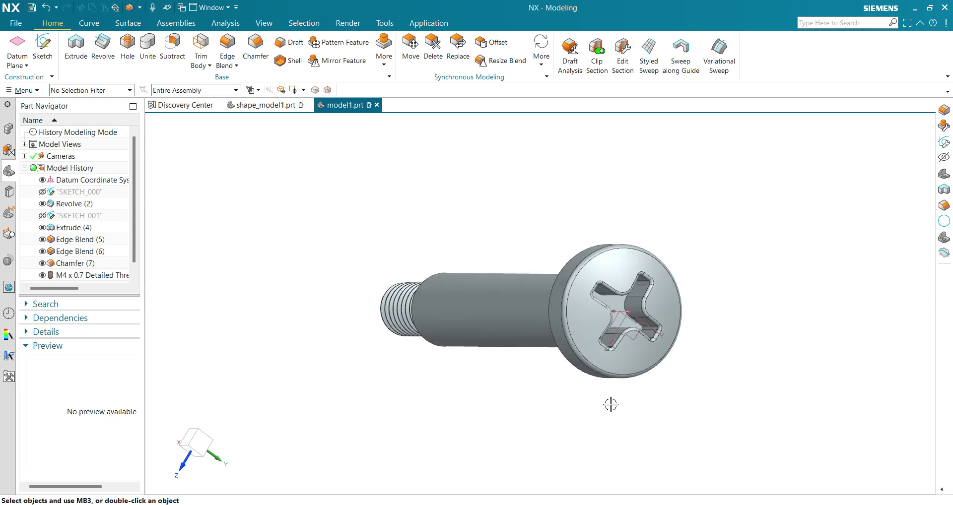
pyautogui.moveTo(638, 401); pyautogui.dragTo(300, 384, button='middle')
pyautogui.scroll(2, 526, 346)
pyautogui.scroll(2, 567, 374)
pyautogui.scroll(2, 428, 401)
pyautogui.scroll(-3, 483, 386)
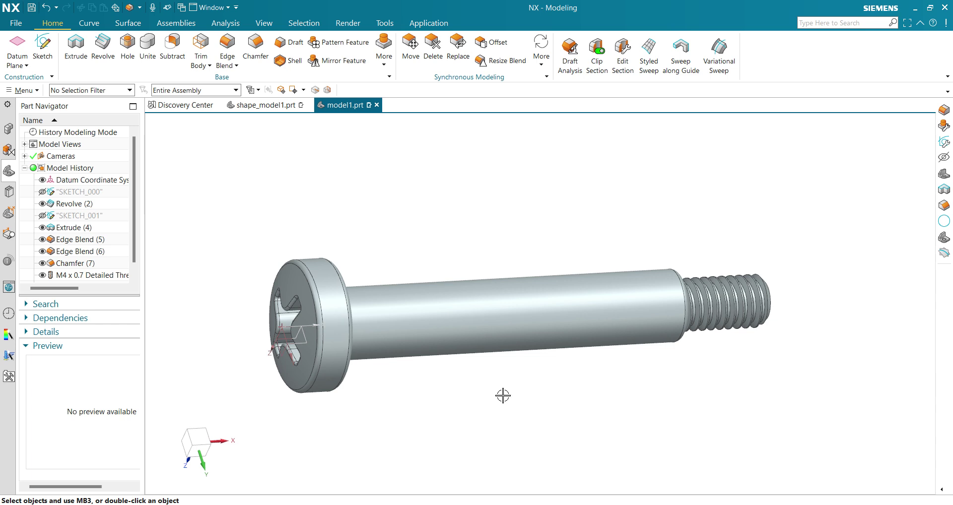
pyautogui.moveTo(503, 396); pyautogui.dragTo(423, 410, button='middle')
pyautogui.scroll(-5, 423, 364)
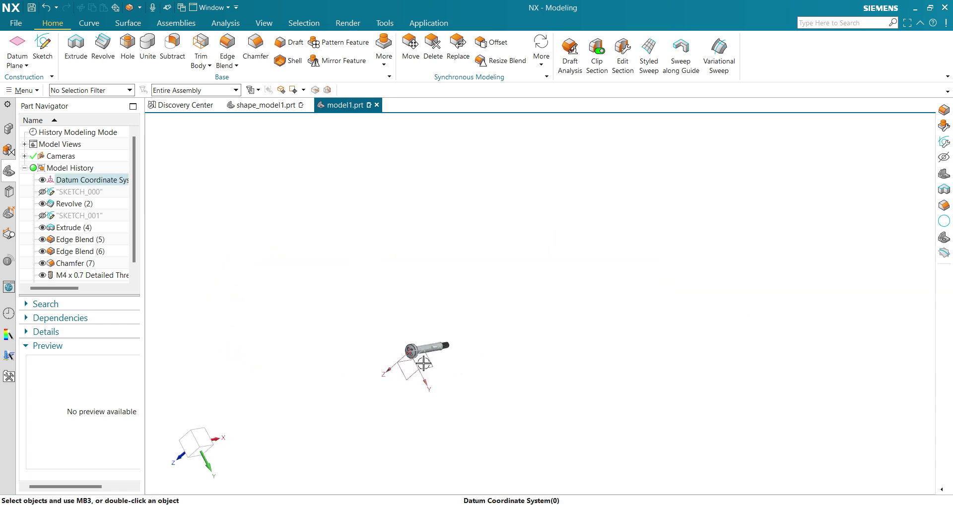
pyautogui.scroll(3, 423, 364)
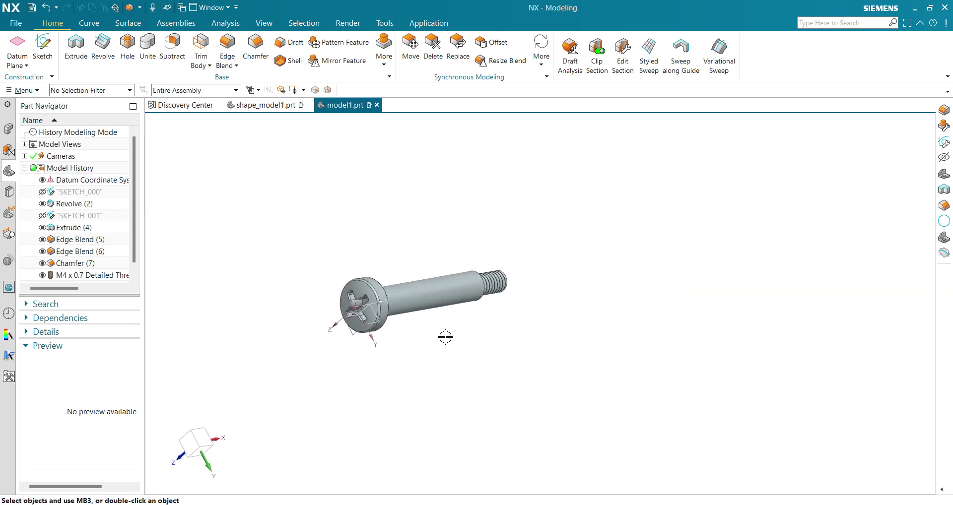
pyautogui.scroll(-5, 446, 340)
pyautogui.scroll(4, 526, 361)
pyautogui.scroll(-5, 496, 348)
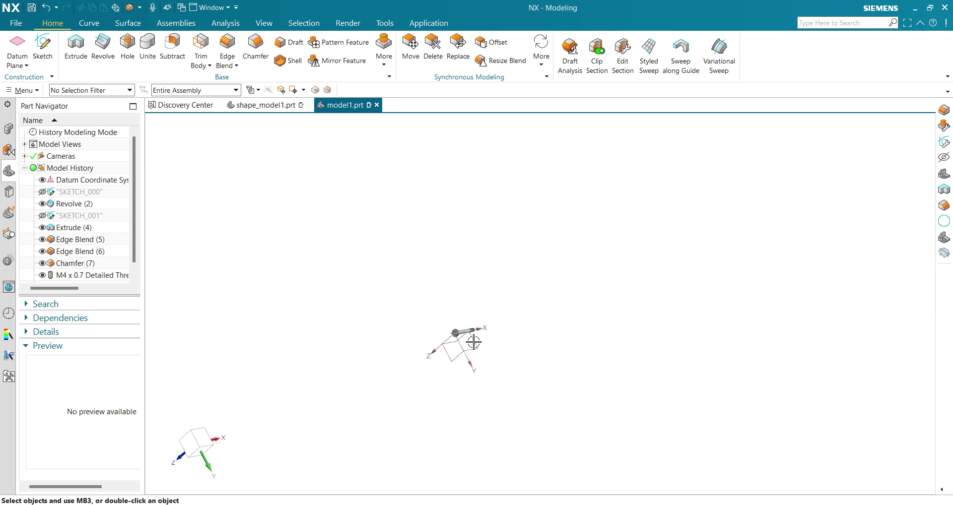
pyautogui.scroll(5, 491, 367)
pyautogui.moveTo(462, 392); pyautogui.dragTo(425, 393, button='middle')
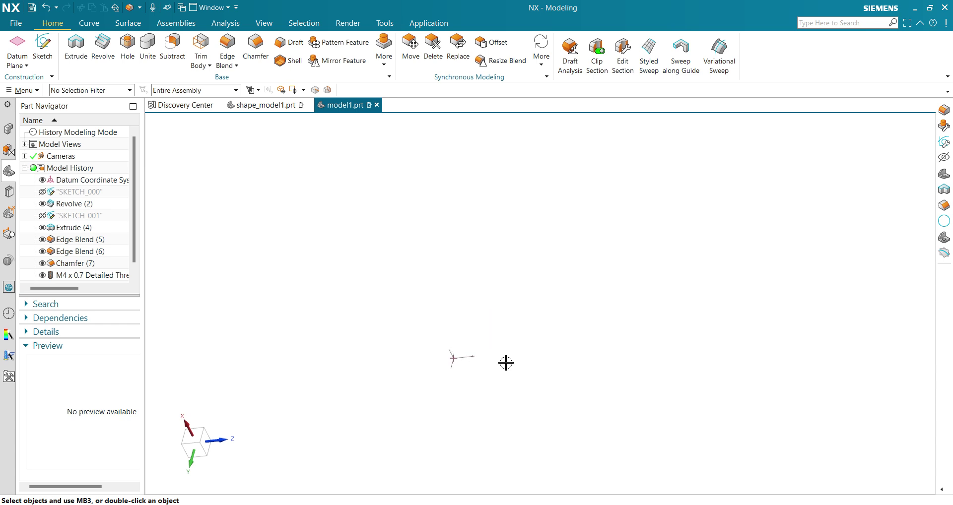
pyautogui.moveTo(506, 363); pyautogui.dragTo(472, 403, button='middle')
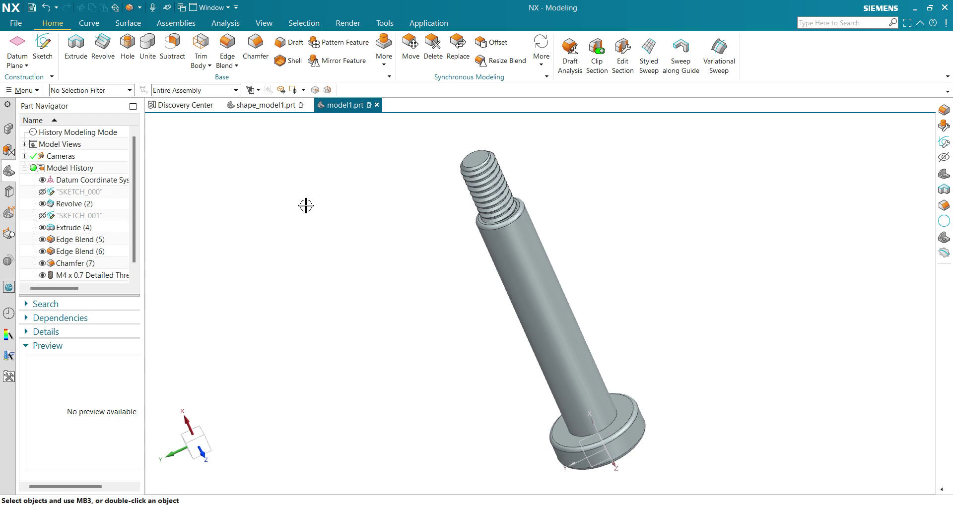
pyautogui.moveTo(305, 205); pyautogui.dragTo(448, 241, button='middle')
pyautogui.scroll(3, 507, 297)
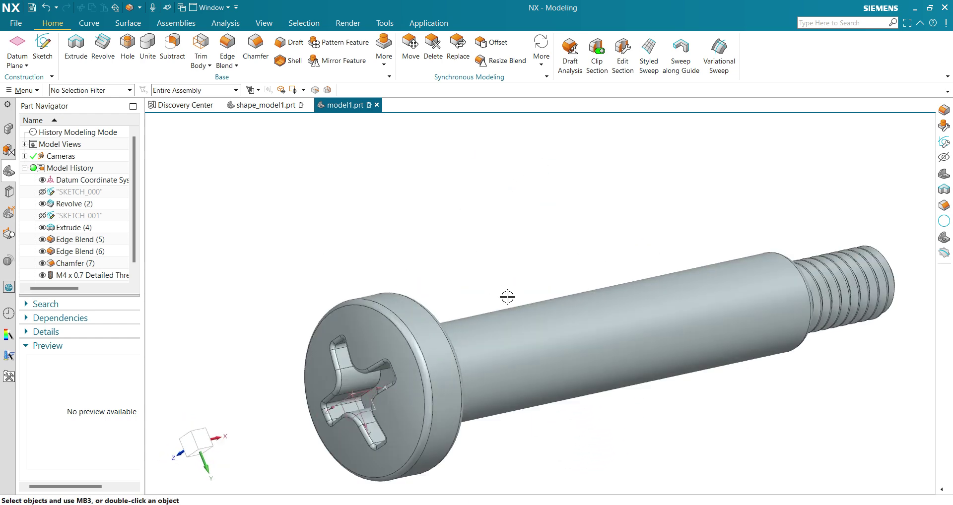
pyautogui.scroll(-2, 507, 297)
pyautogui.moveTo(521, 308); pyautogui.dragTo(454, 232, button='middle')
pyautogui.scroll(2, 433, 227)
pyautogui.scroll(-2, 433, 226)
pyautogui.scroll(2, 512, 233)
pyautogui.moveTo(513, 233); pyautogui.dragTo(444, 246, button='middle')
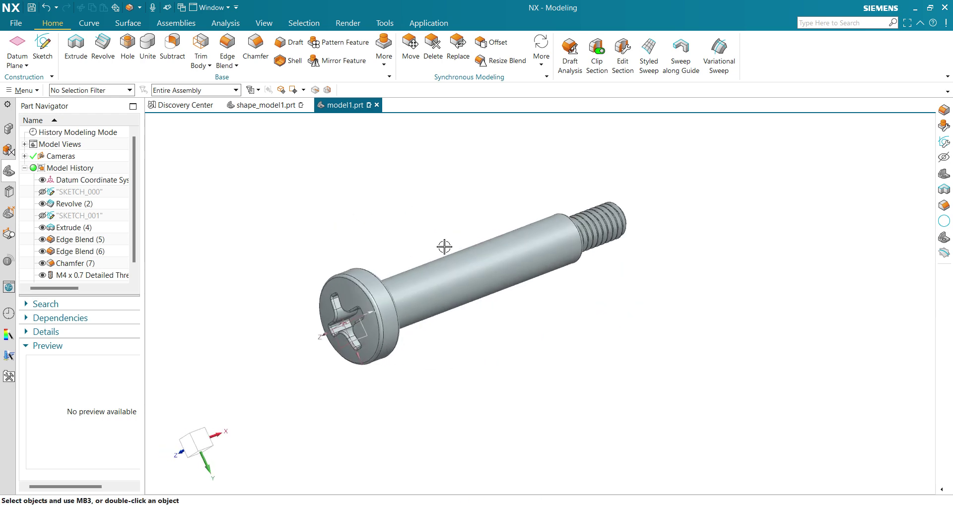
pyautogui.scroll(1, 444, 246)
pyautogui.moveTo(438, 431); pyautogui.dragTo(423, 411, button='middle')
pyautogui.scroll(2, 429, 341)
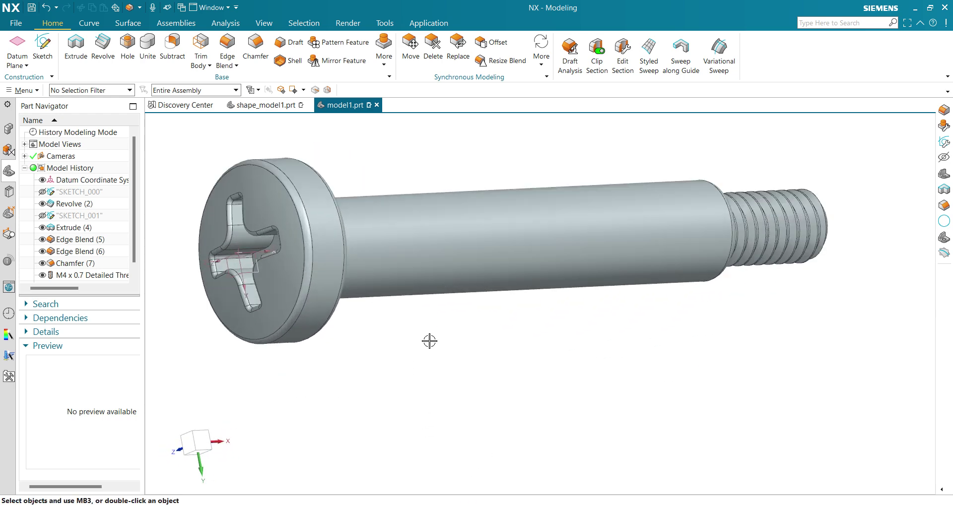
pyautogui.keyDown('shift'); pyautogui.moveTo(505, 360); pyautogui.dragTo(500, 430, button='middle'); pyautogui.keyUp('shift')
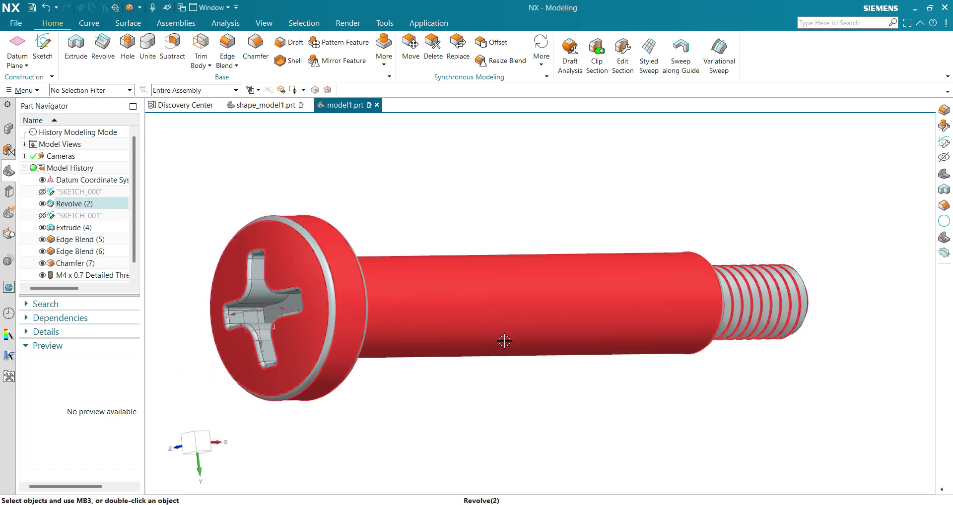
pyautogui.scroll(-1, 583, 404)
pyautogui.keyDown('shift'); pyautogui.moveTo(583, 404); pyautogui.dragTo(538, 375, button='middle'); pyautogui.keyUp('shift')
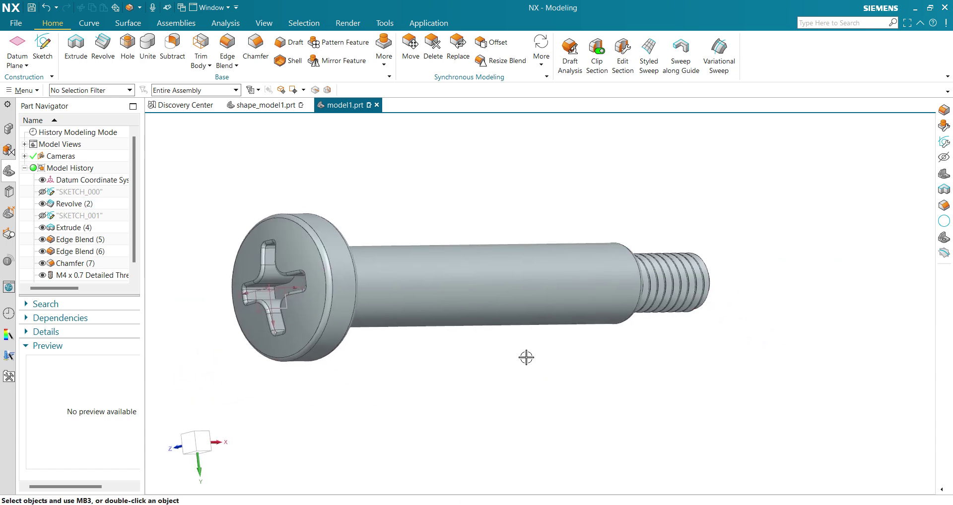